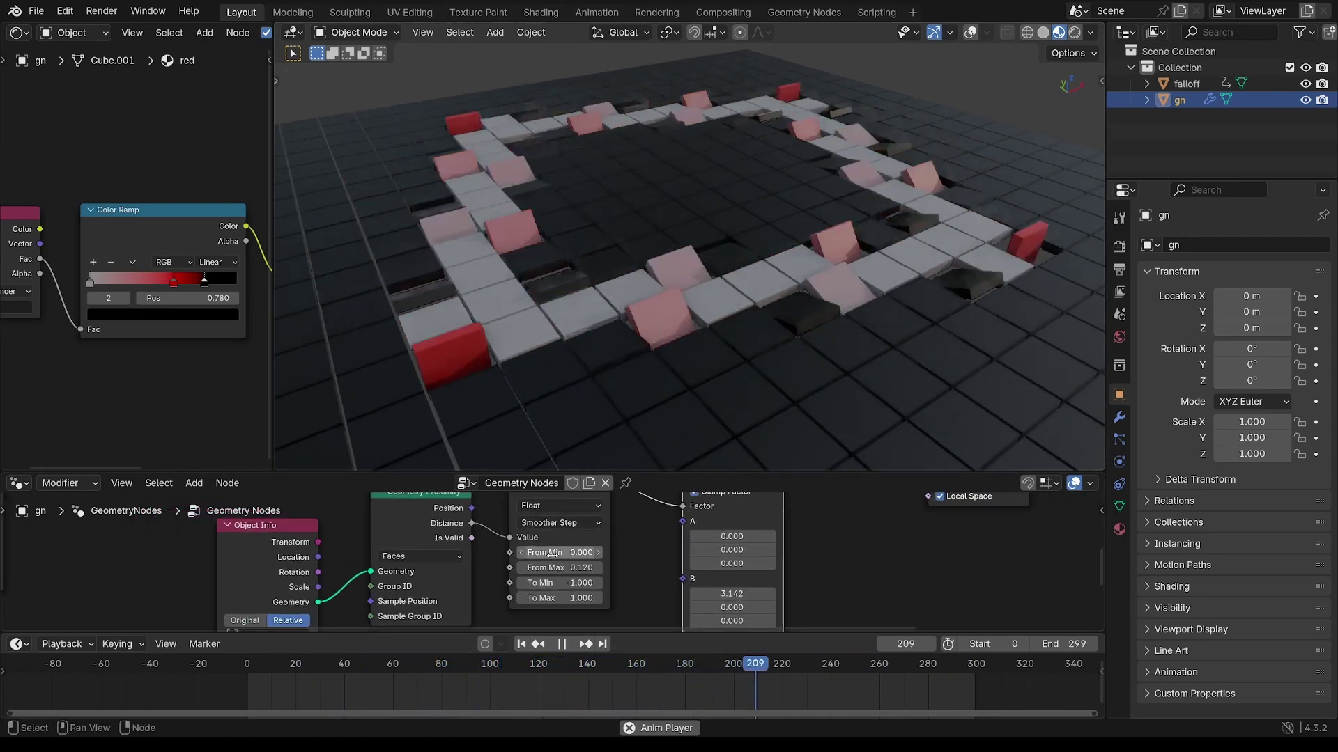
Set the Map Range node's From Max to 0.100 and examine the flipping tiles in the playing animation.
scroll(550, 557, "up", 2)
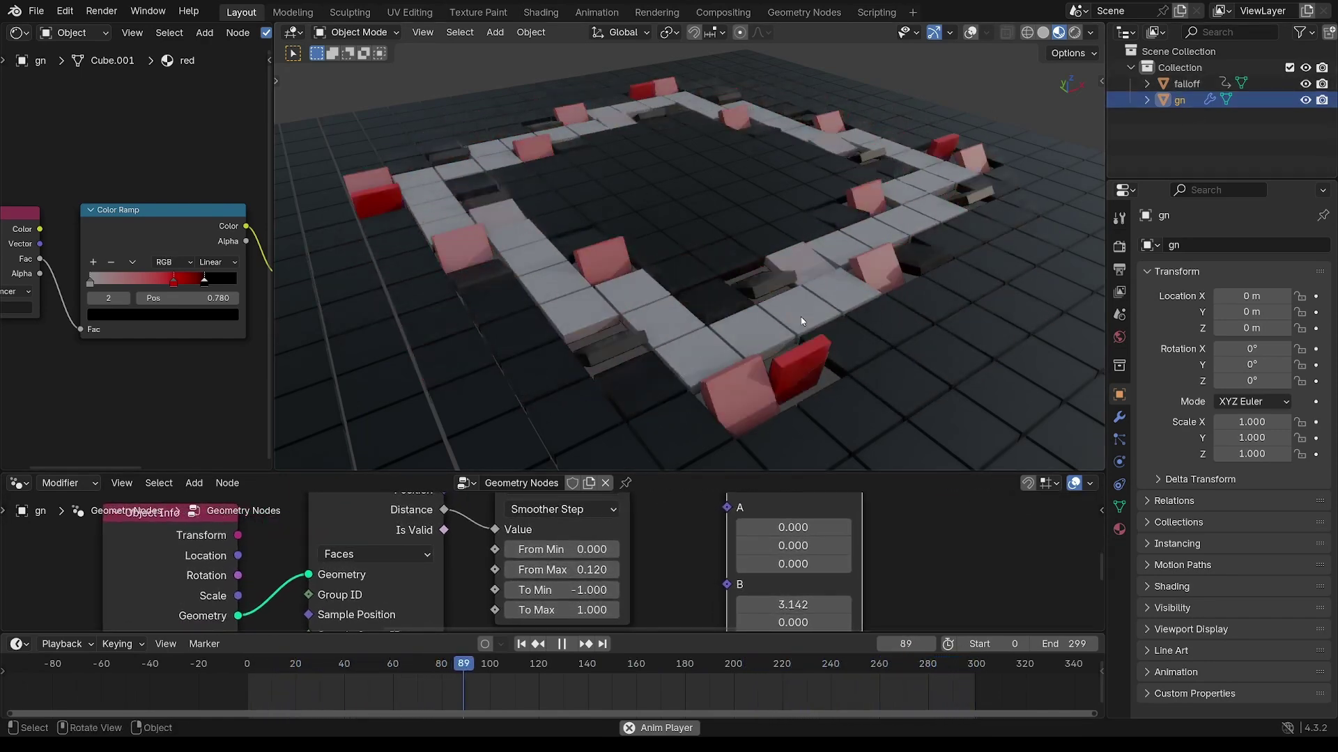
mouse_move(585, 570)
left_mouse_down()
mouse_move(617, 569)
mouse_move(600, 570)
left_mouse_up()
scroll(664, 323, "up", 2)
middle_click_drag(664, 323, 908, 306)
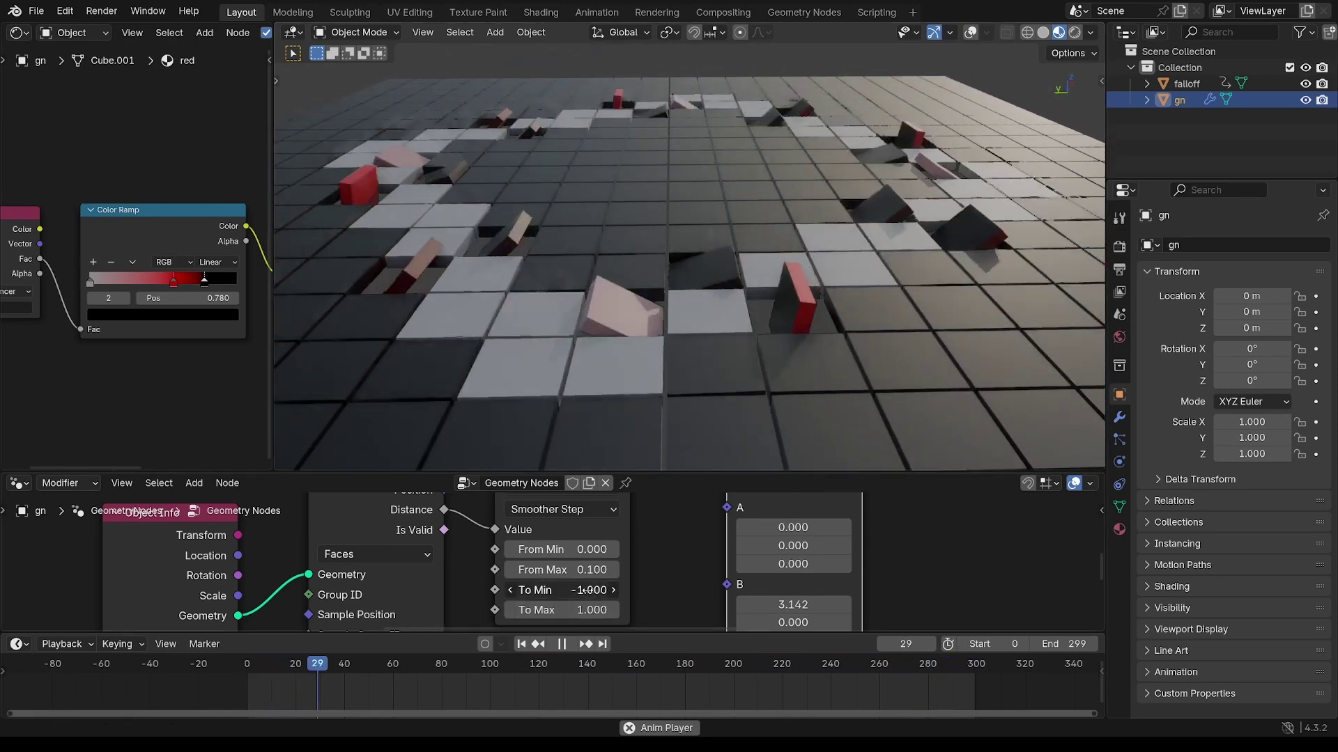
mouse_move(597, 590)
left_mouse_down()
mouse_move(628, 588)
mouse_move(565, 582)
left_mouse_up()
middle_click_drag(668, 332, 682, 442, "ctrl")
scroll(647, 463, "down", 5)
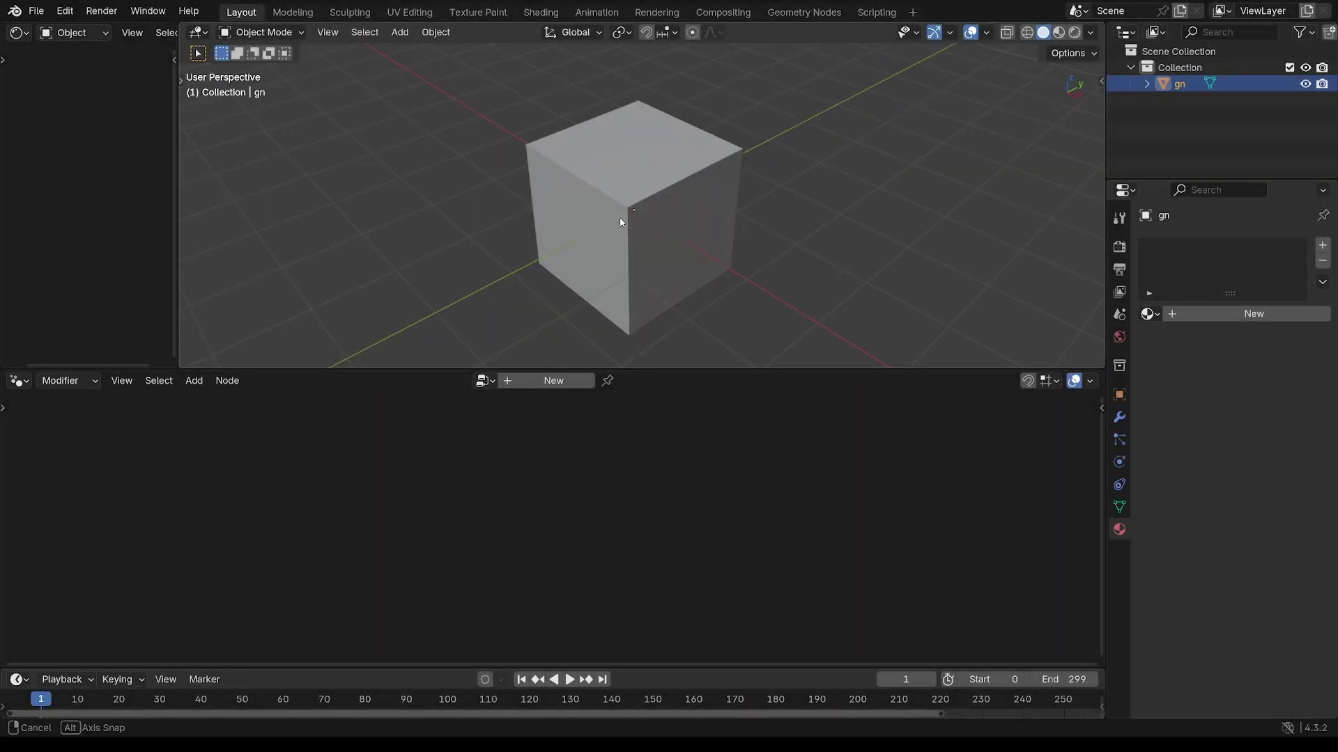
Create a new geometry node tree for the gn cube and cut the link between Group Input and Group Output.
middle_click_drag(622, 222, 637, 210)
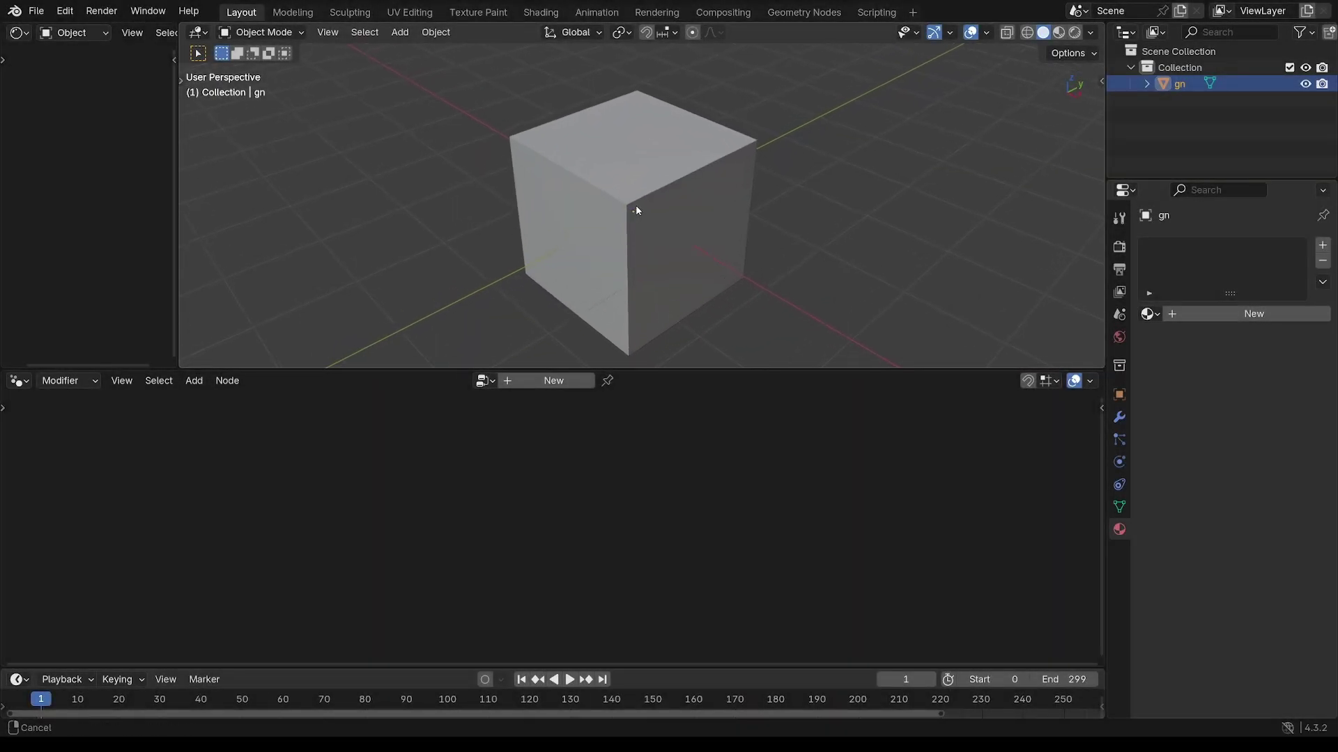
left_click(552, 383)
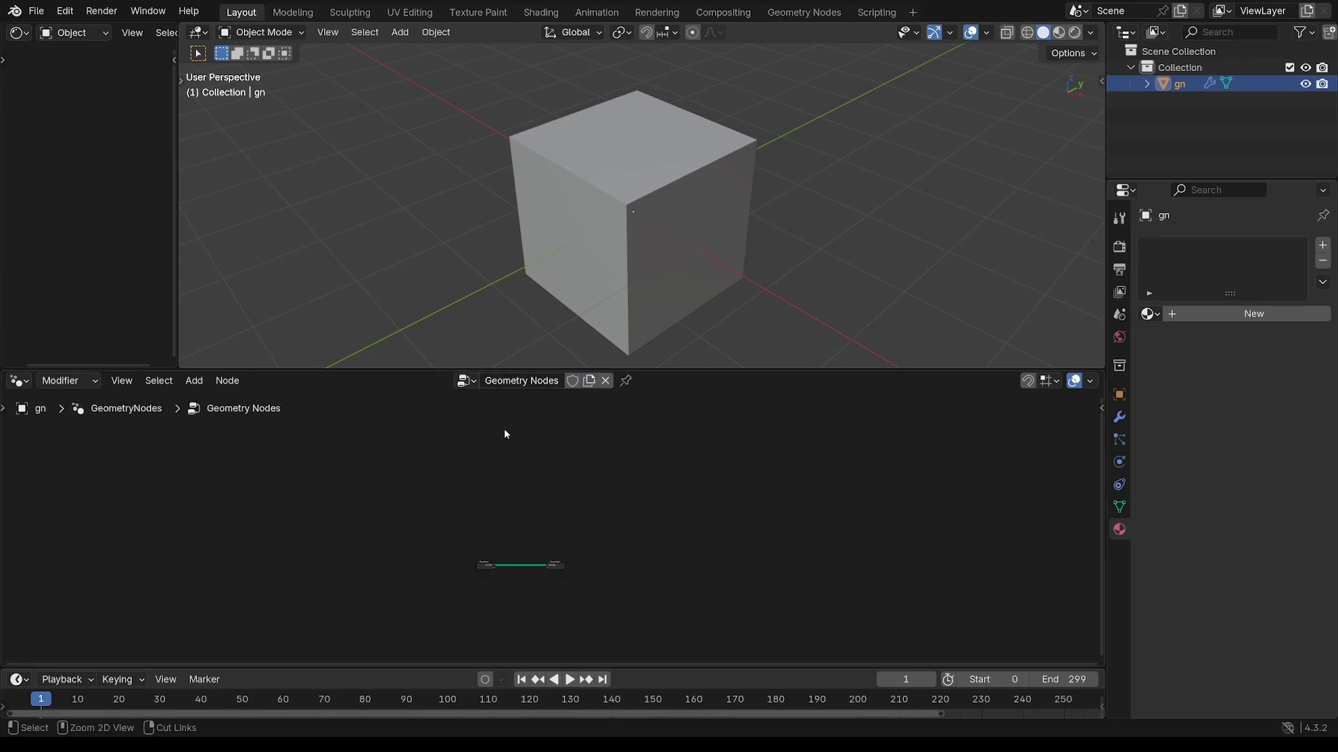
middle_click_drag(490, 453, 605, 437, "ctrl")
middle_click_drag(585, 529, 631, 405, "ctrl")
right_click_drag(538, 454, 579, 557, "ctrl")
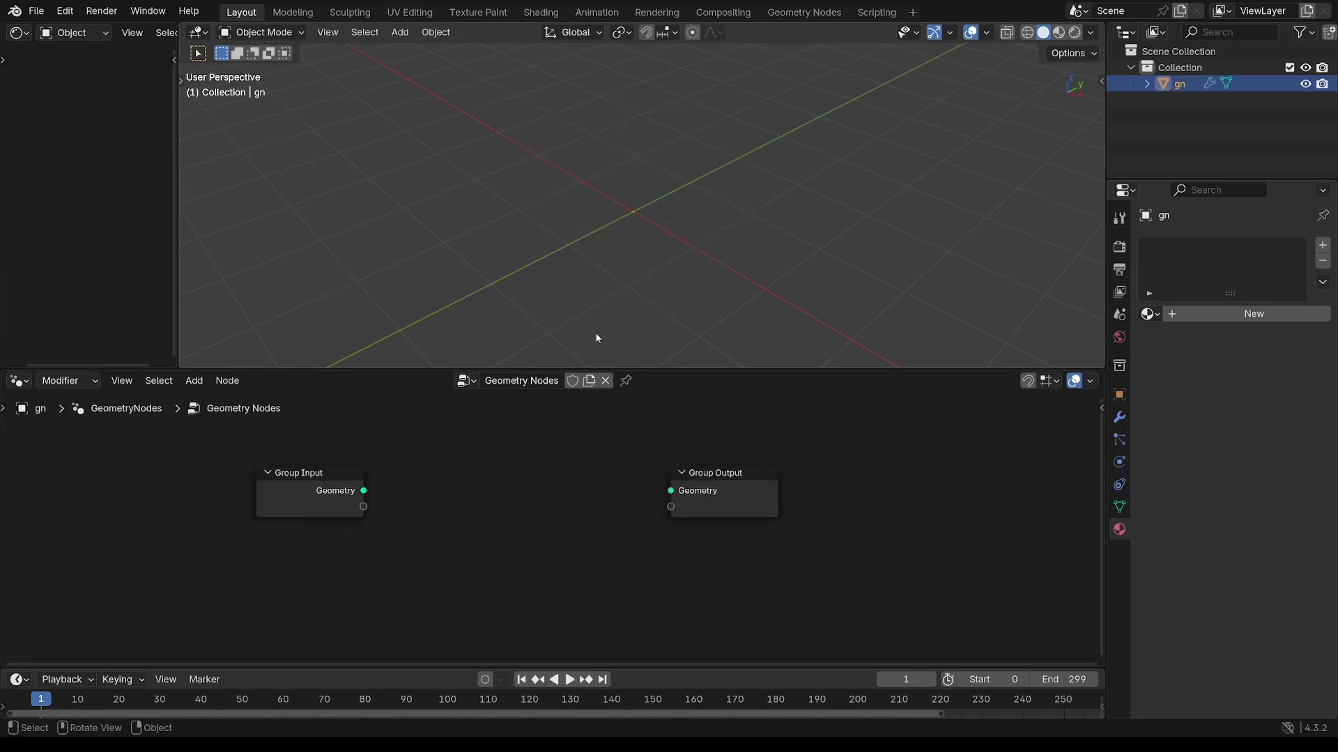
Add a Grid mesh primitive node and connect its Mesh output to the Group Output's Geometry.
scroll(557, 458, "up", 2)
key("shift+a")
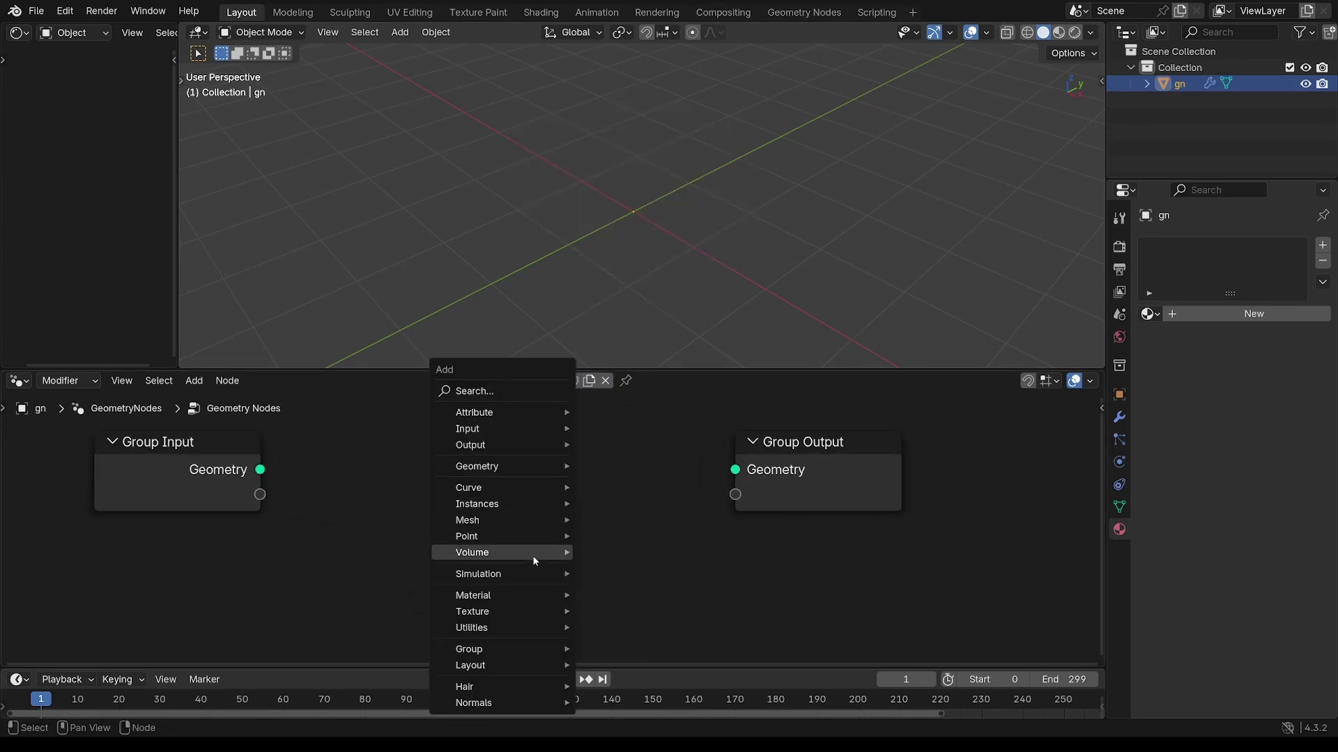
mouse_move(529, 598)
mouse_move(533, 521)
mouse_move(673, 594)
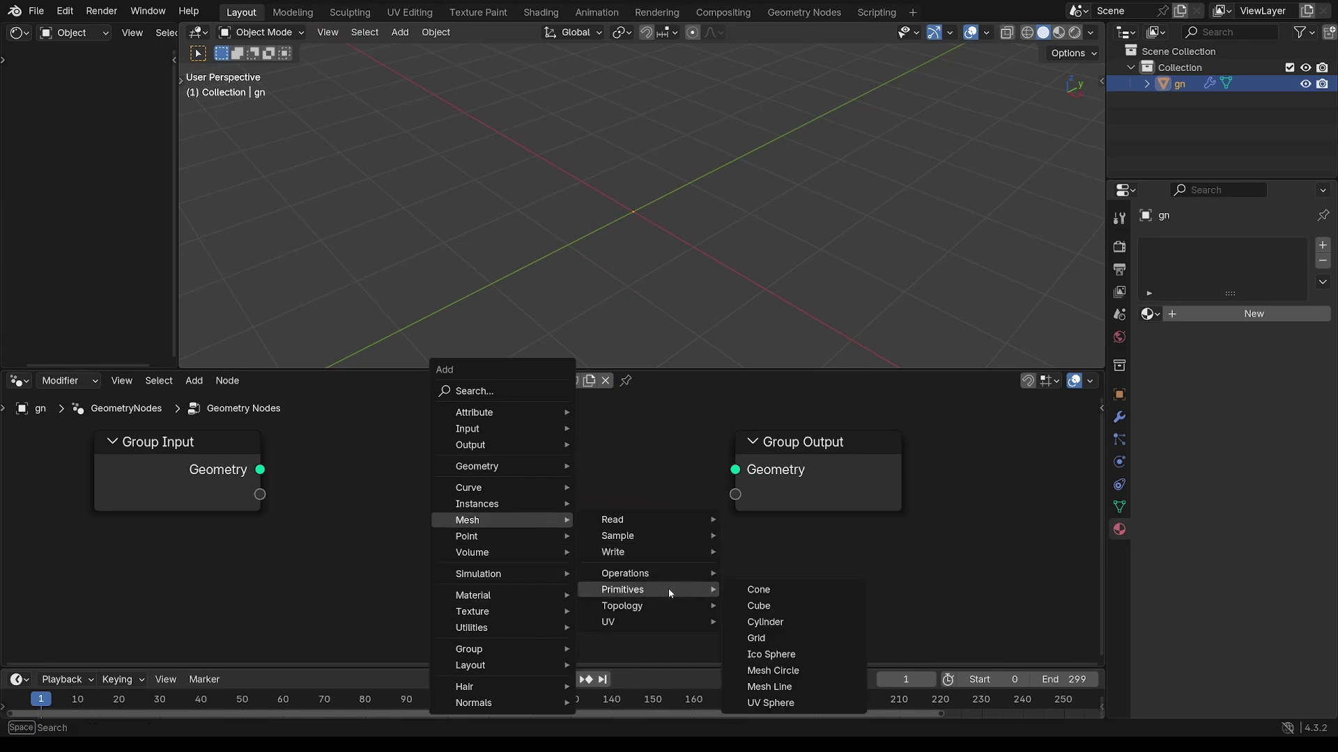
left_click(756, 638)
left_click(422, 441)
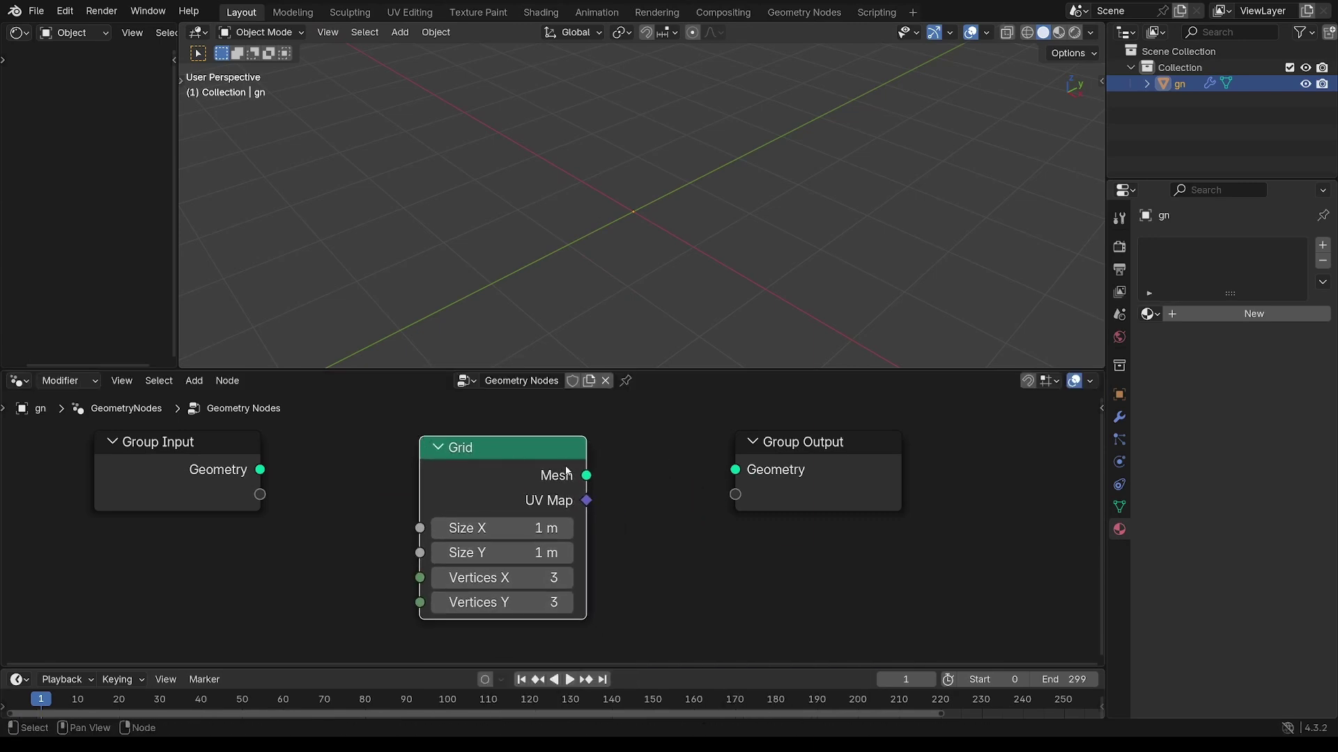
left_click_drag(732, 474, 734, 471)
Set the Grid's Size X and Y to 2 m and its Vertices X and Y to 20.
scroll(547, 528, "up", 1)
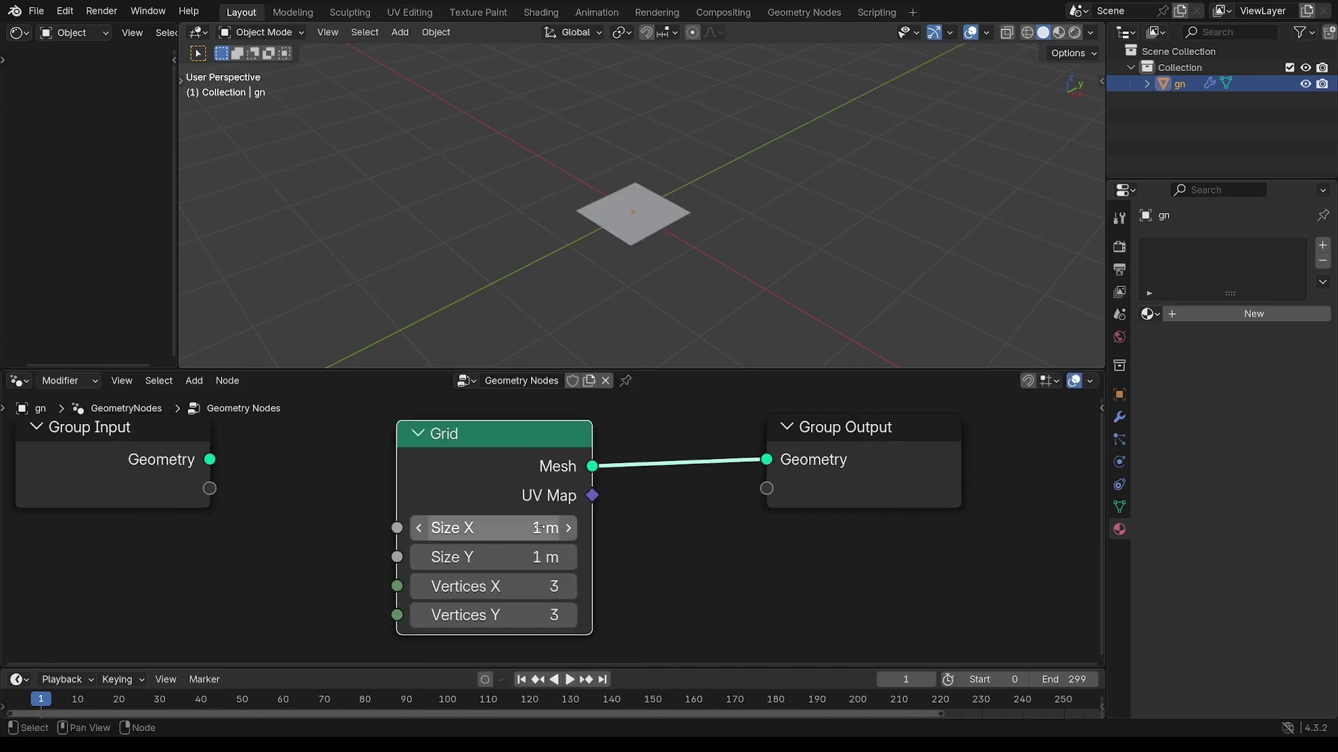
type("2")
key("Return")
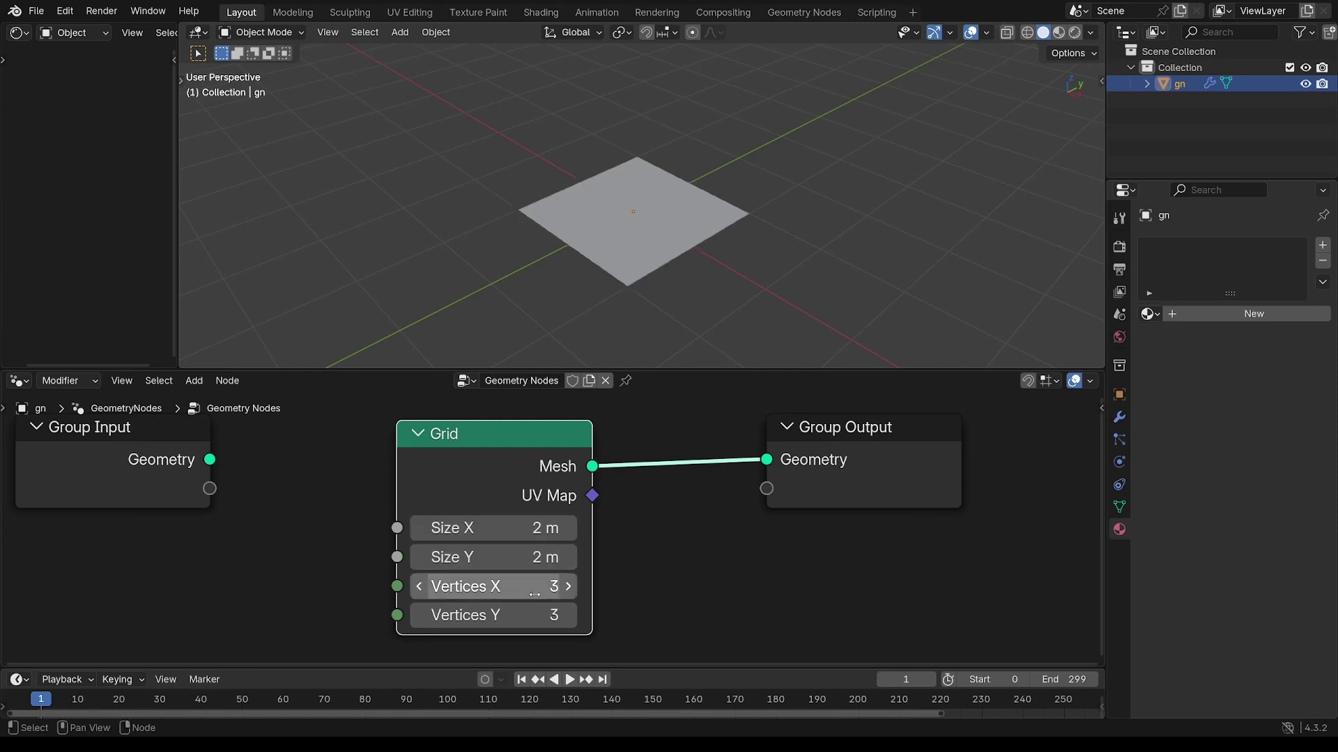
left_click_drag(534, 595, 541, 629)
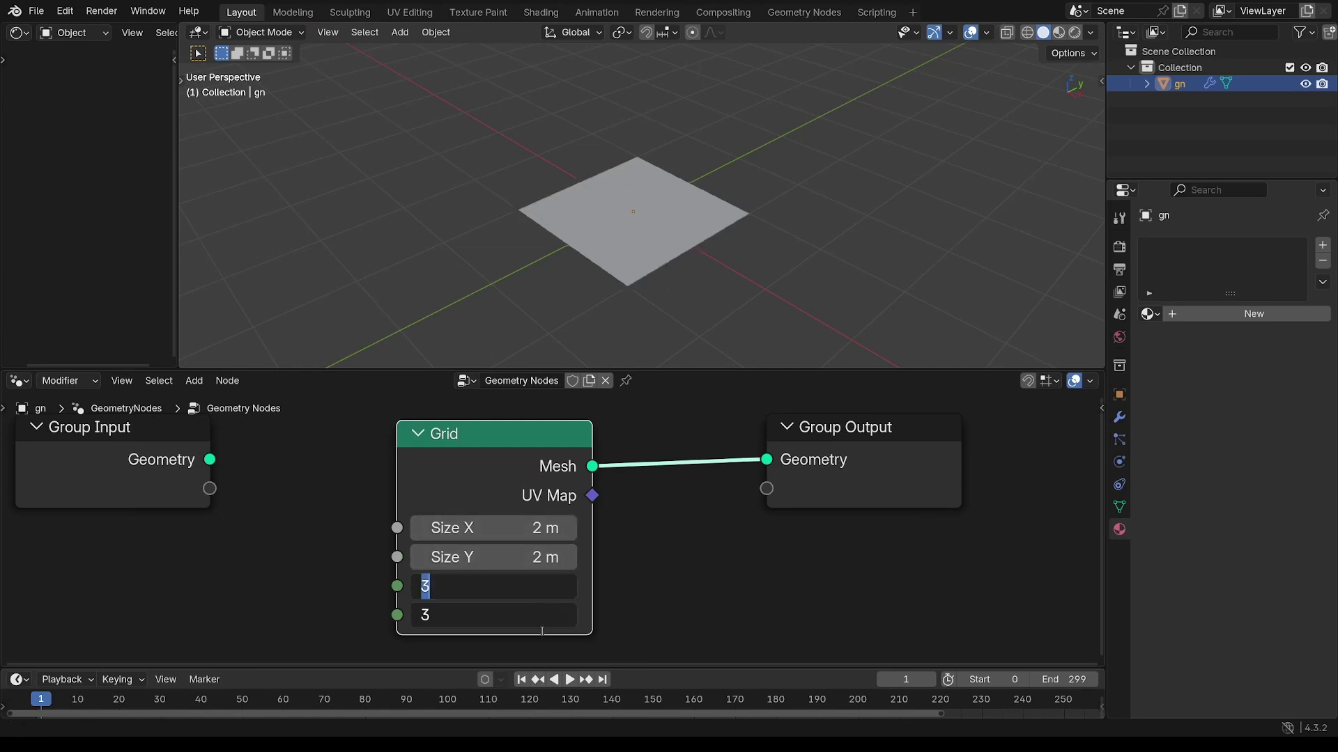
key("Return")
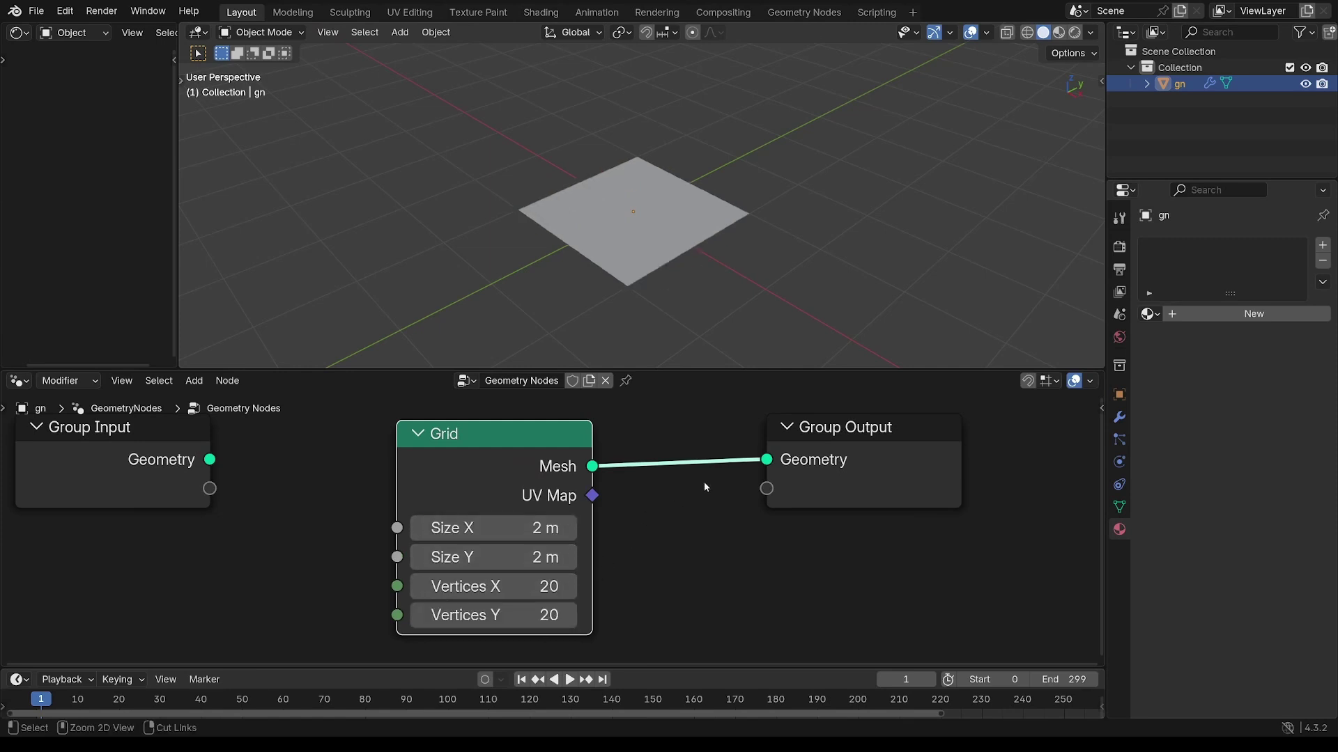
Make room before the Group Output and insert an Instance on Points node on the link from the Grid.
middle_click_drag(708, 482, 612, 581, "ctrl")
middle_click_drag(782, 481, 652, 519)
left_click_drag(623, 508, 811, 513)
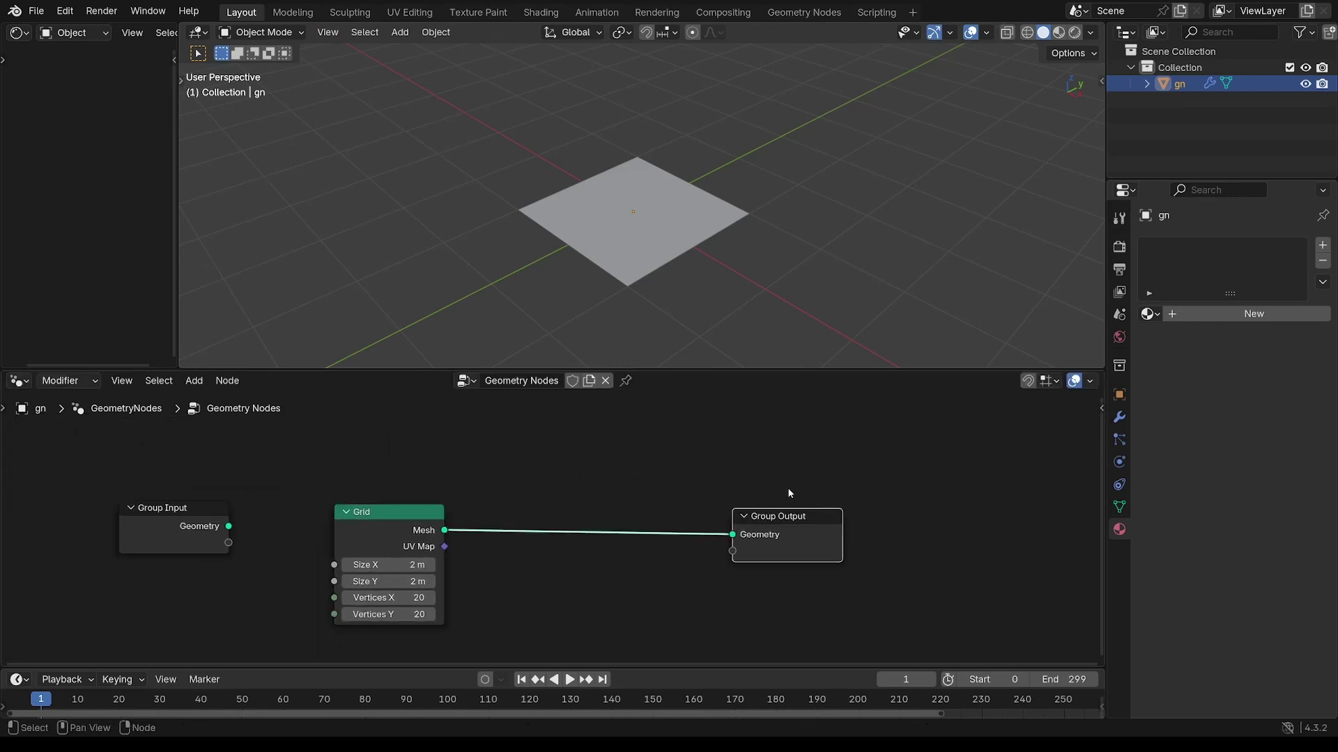
key("shift+a")
mouse_move(700, 440)
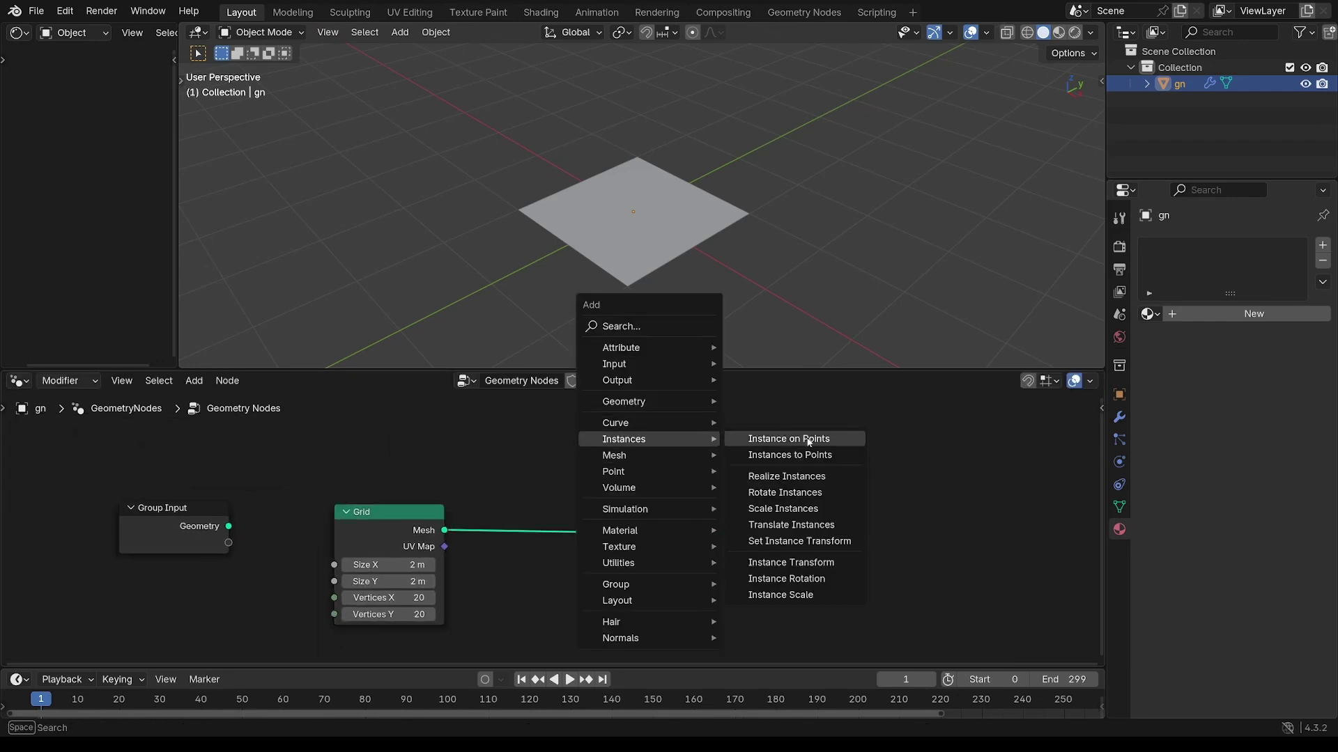
left_click(807, 442)
left_click(713, 446)
key("Home")
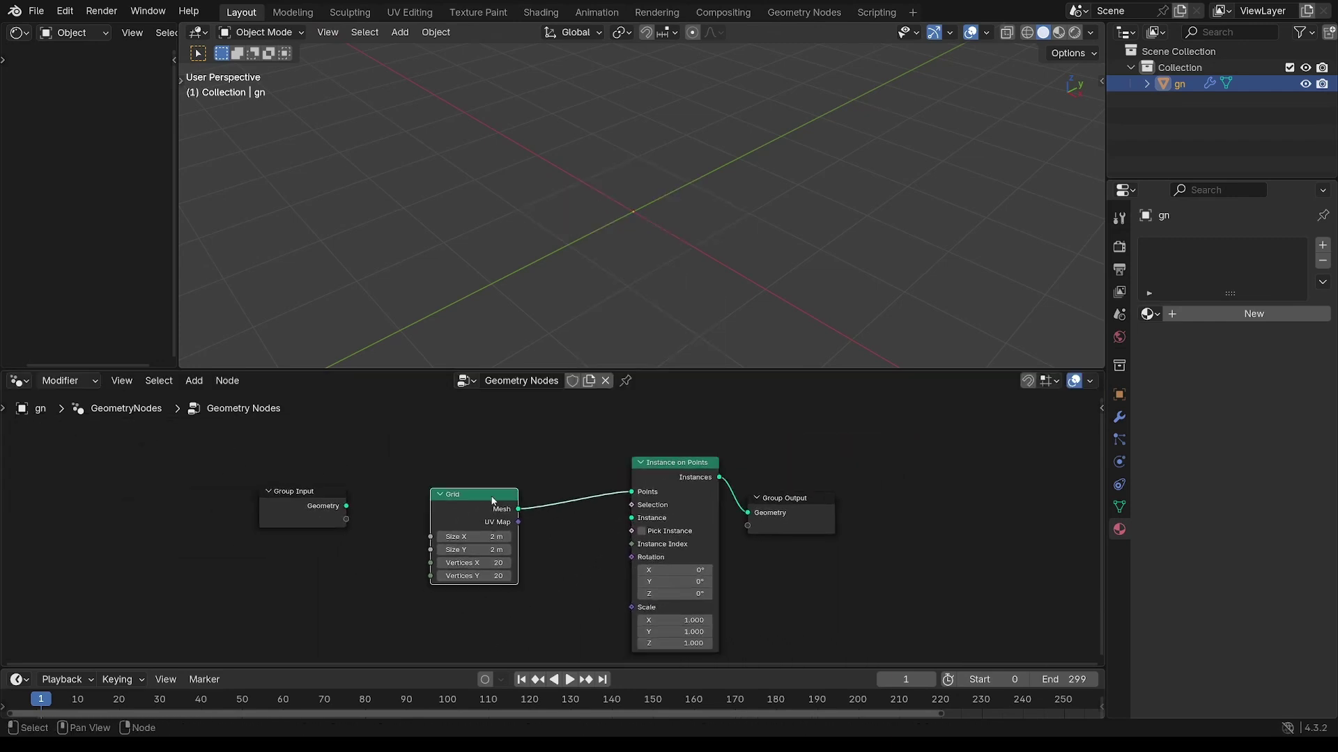
Add a Cube mesh primitive node below the Grid and connect its Mesh to the Instance input of Instance on Points.
left_click_drag(493, 499, 490, 483)
middle_click_drag(556, 553, 517, 543)
left_click(522, 550)
key("shift+a")
mouse_move(513, 535)
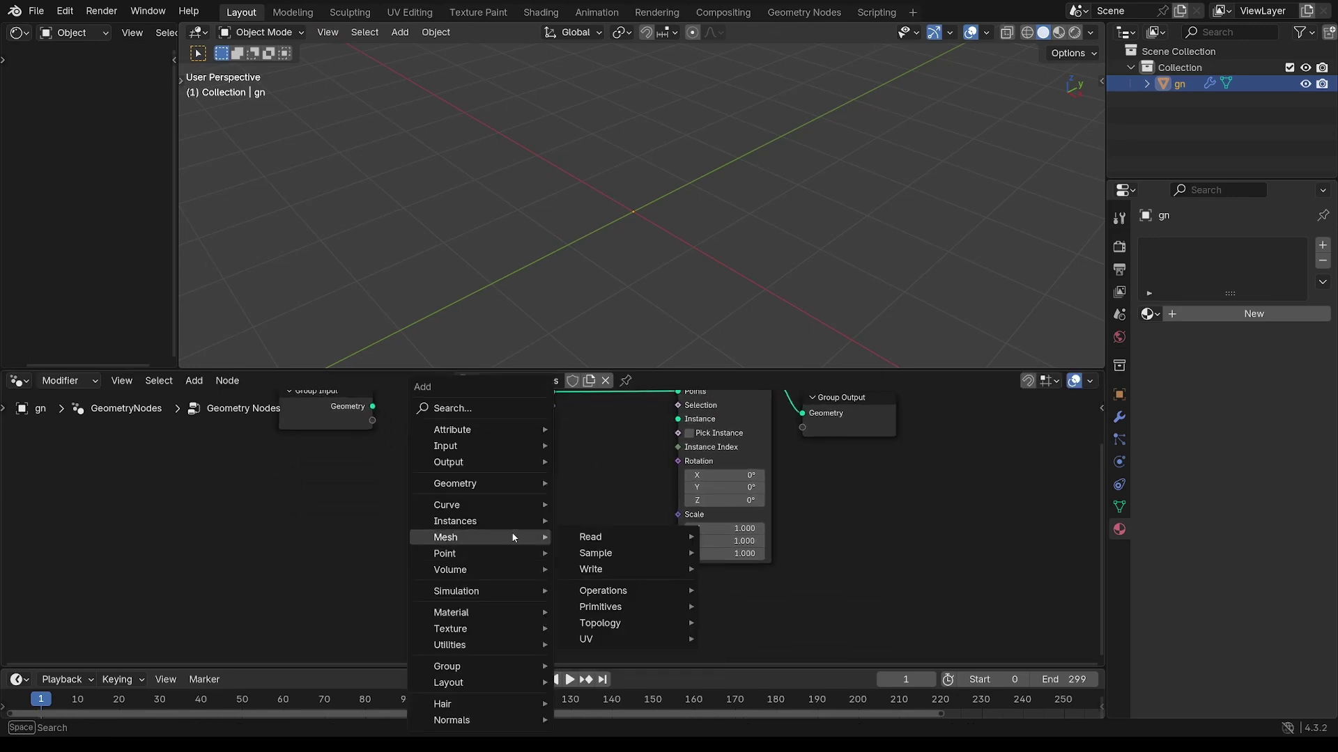
mouse_move(691, 608)
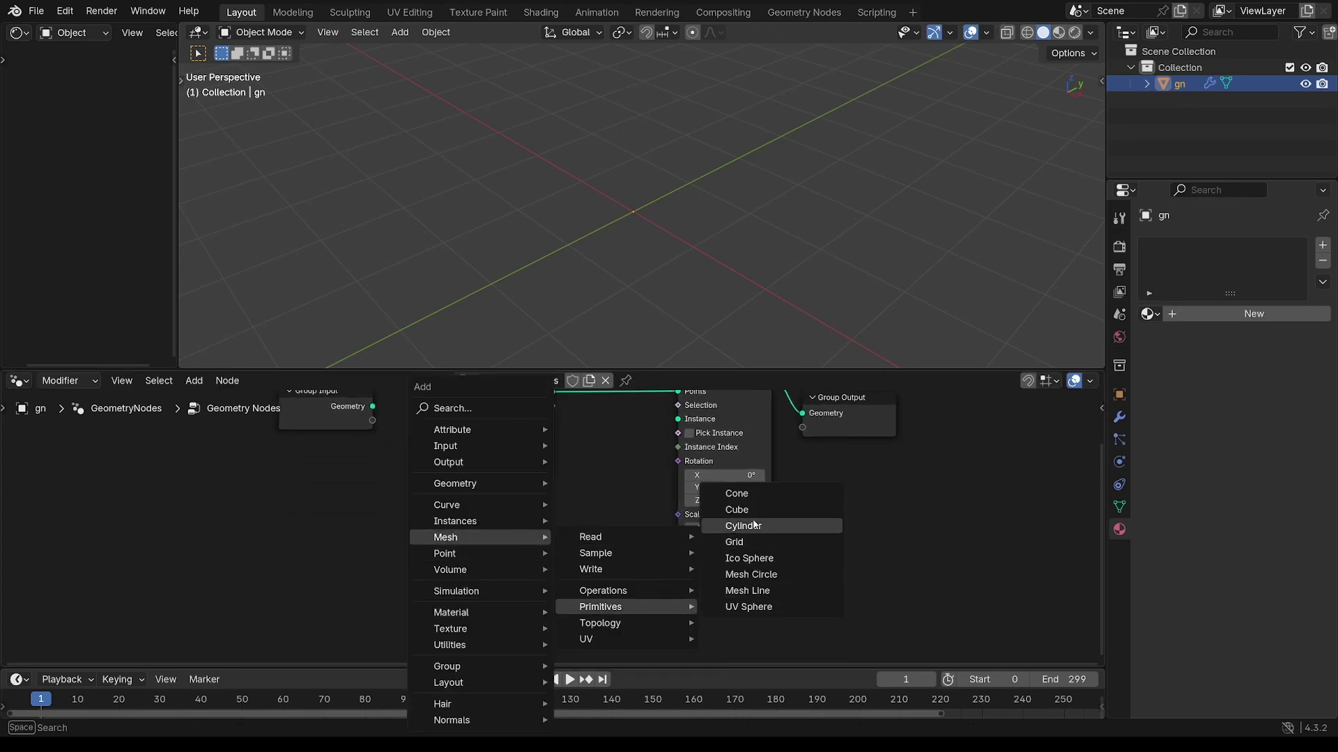
left_click(751, 509)
left_click(450, 510)
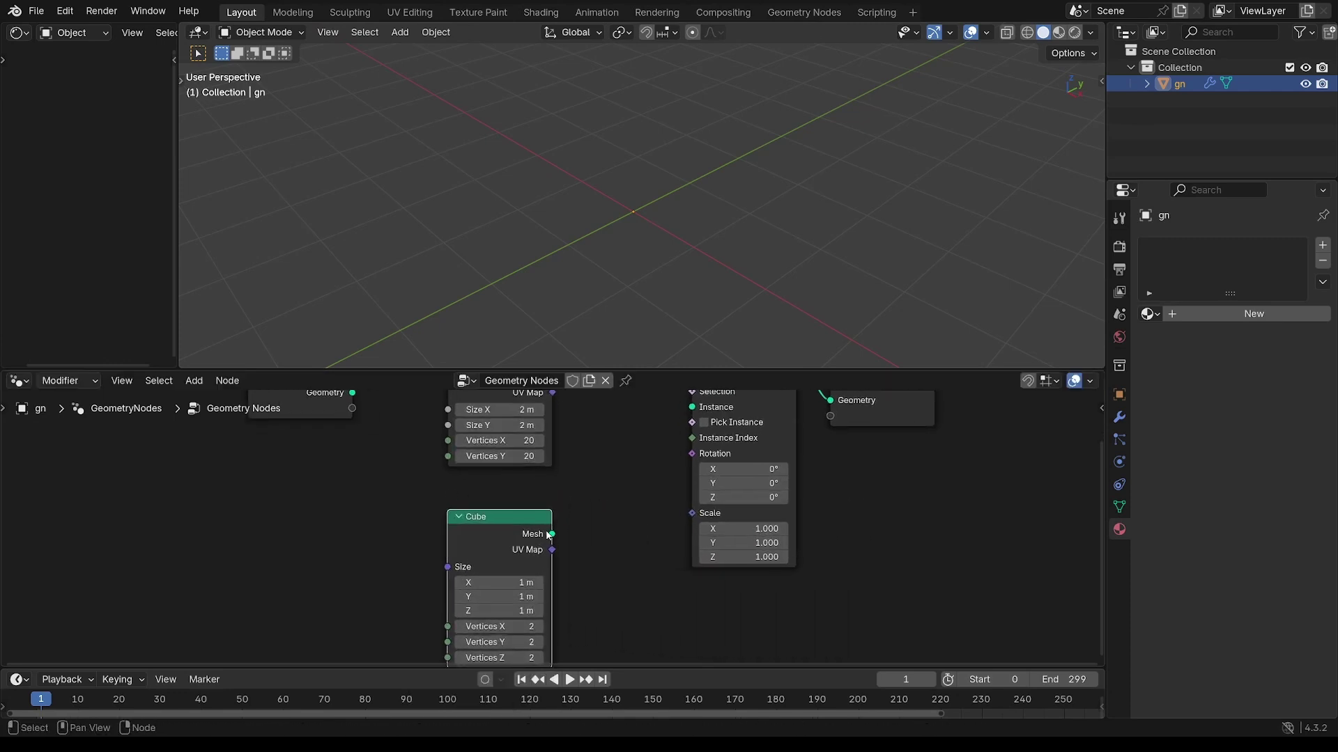
left_click_drag(551, 537, 693, 499)
Set the Cube node's X, Y and Z size to 0.1 m.
scroll(606, 544, "up", 3)
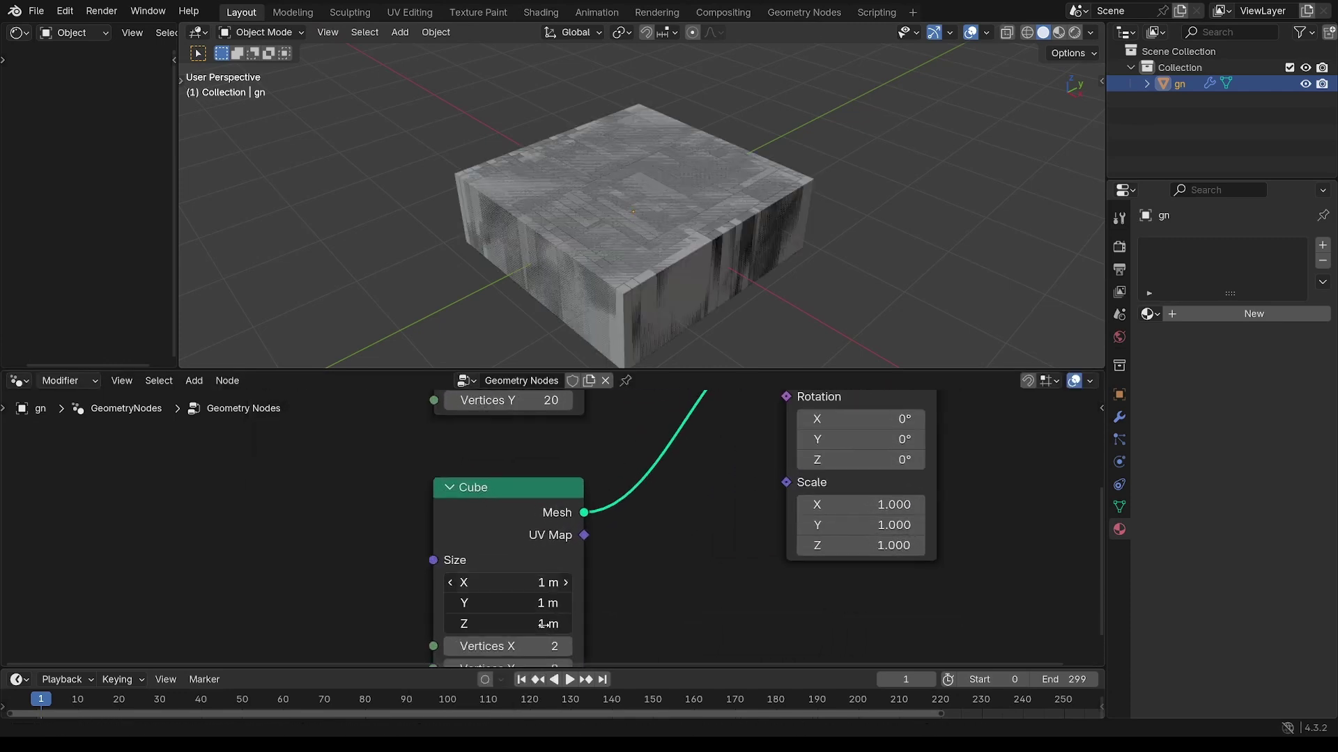
type("0.1")
key("Return")
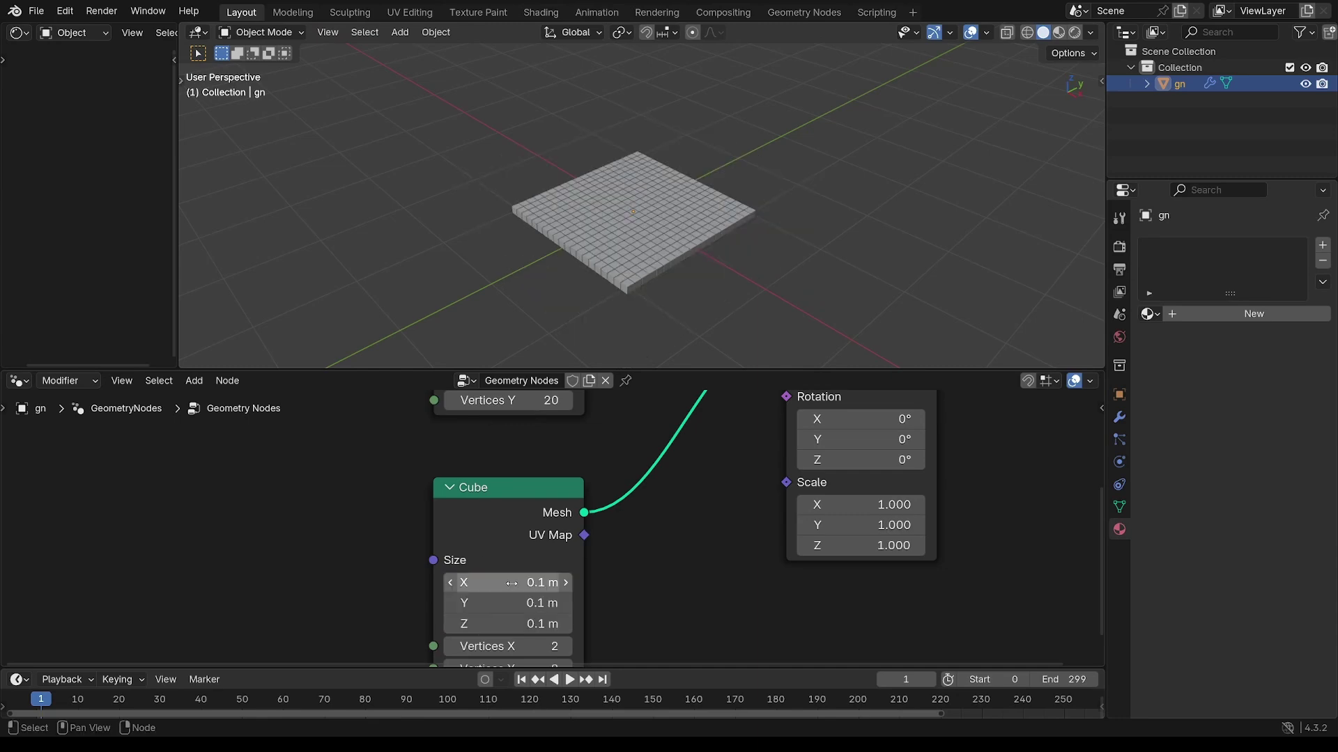
Flatten the instanced cubes into thin tiles by setting the Cube node's Z size to 0.02 m.
scroll(638, 210, "up", 5)
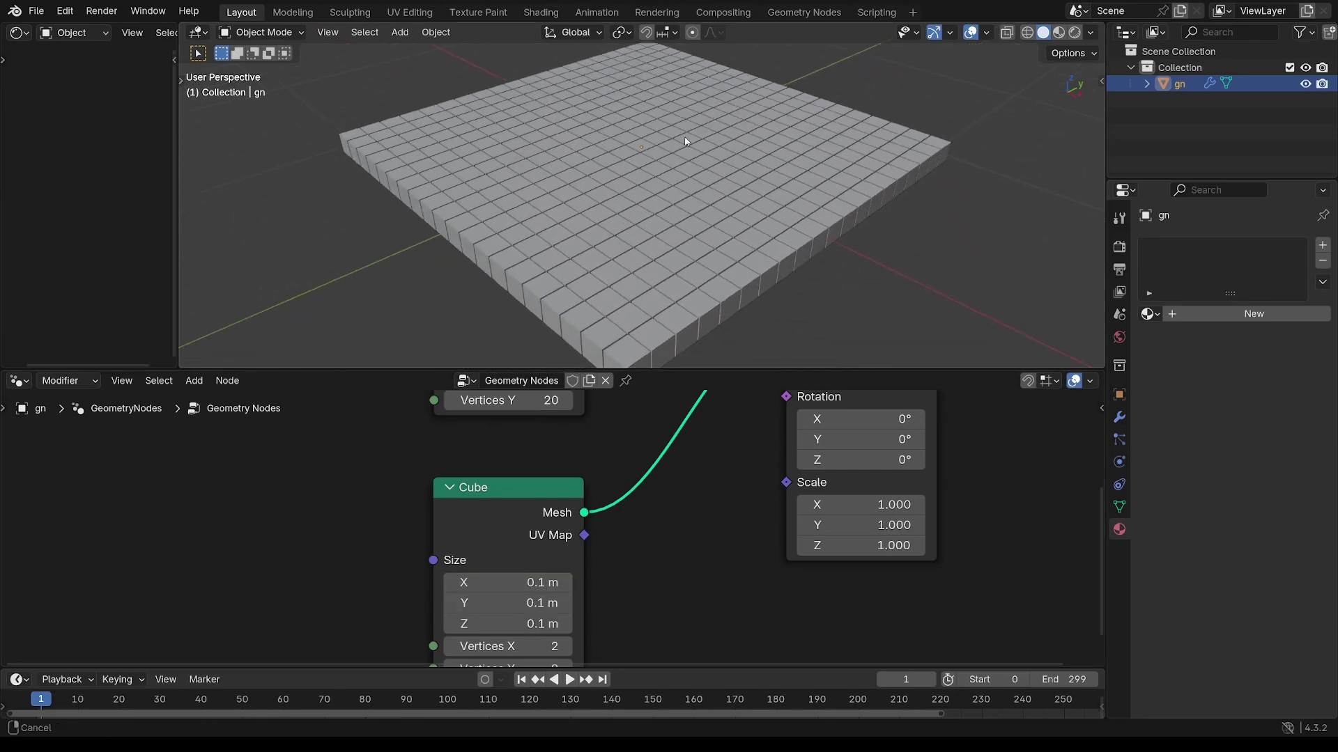
middle_click_drag(533, 579, 556, 517)
middle_click_drag(582, 280, 610, 253)
scroll(551, 530, "up", 1)
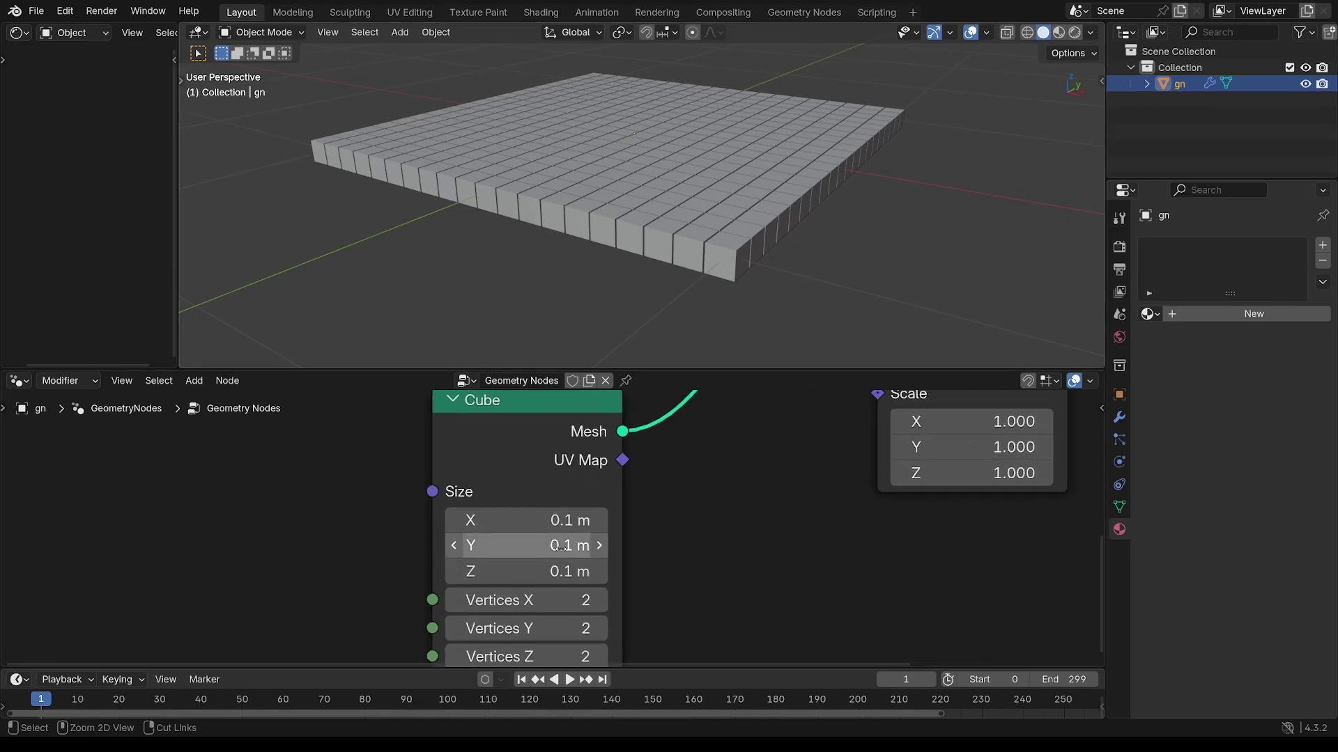
left_click(551, 578)
key("Return")
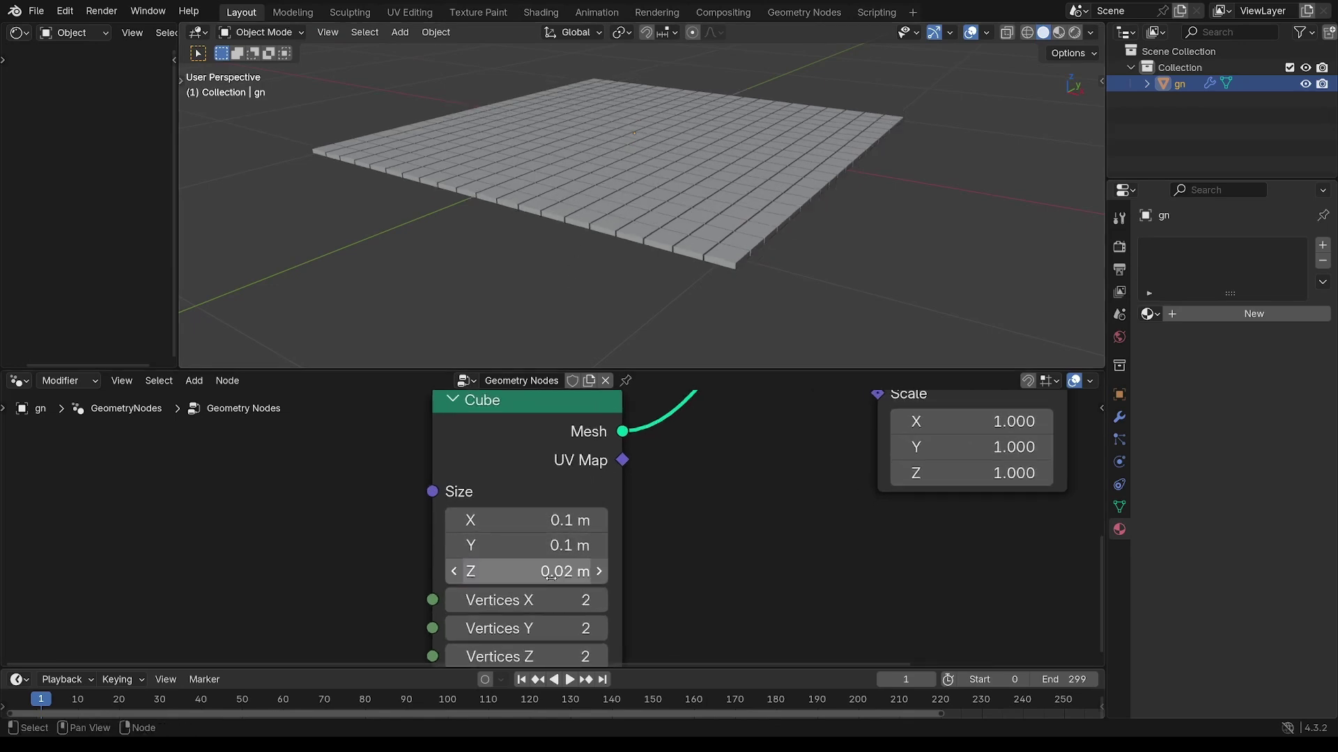
Insert a Rotate Instances node between Instance on Points and Group Output, and space the nodes apart.
middle_click_drag(793, 499, 703, 638, "ctrl")
middle_click_drag(826, 519, 671, 597)
middle_click_drag(833, 474, 686, 569)
left_click_drag(689, 482, 903, 476)
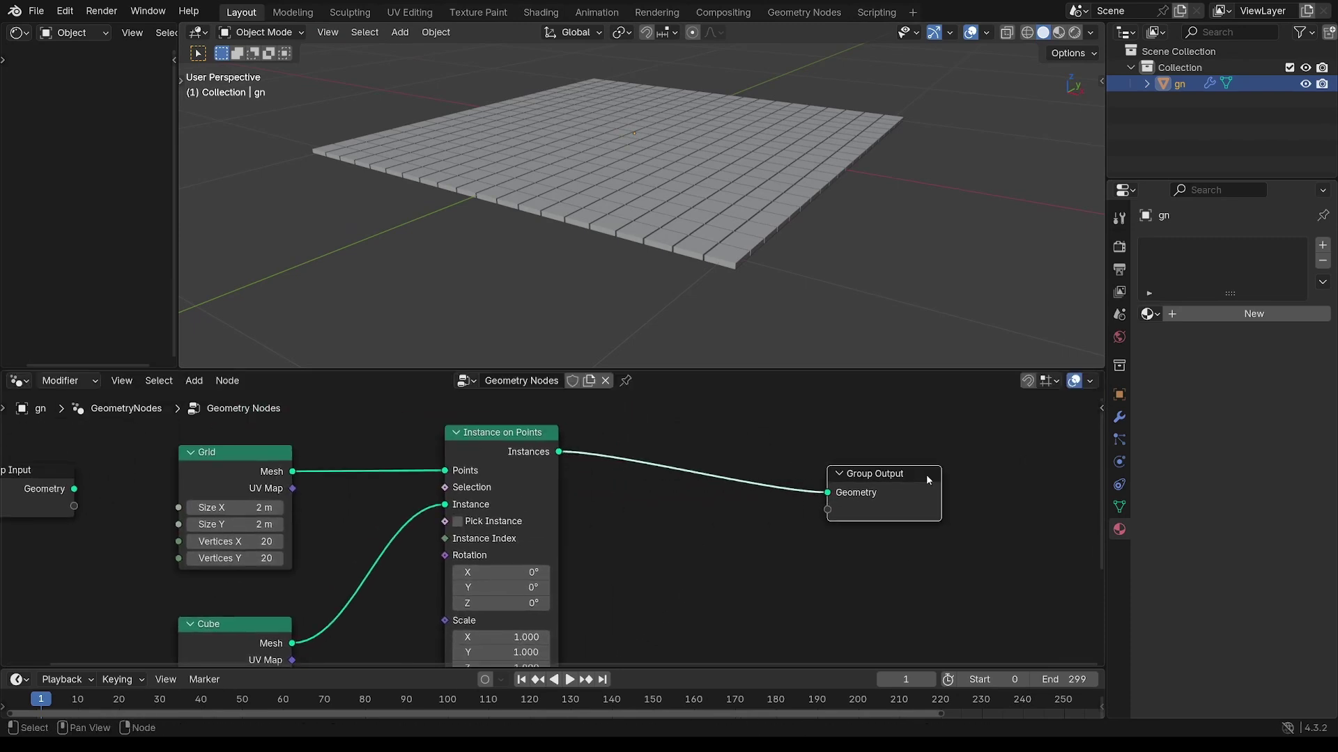
middle_click_drag(824, 195, 761, 241)
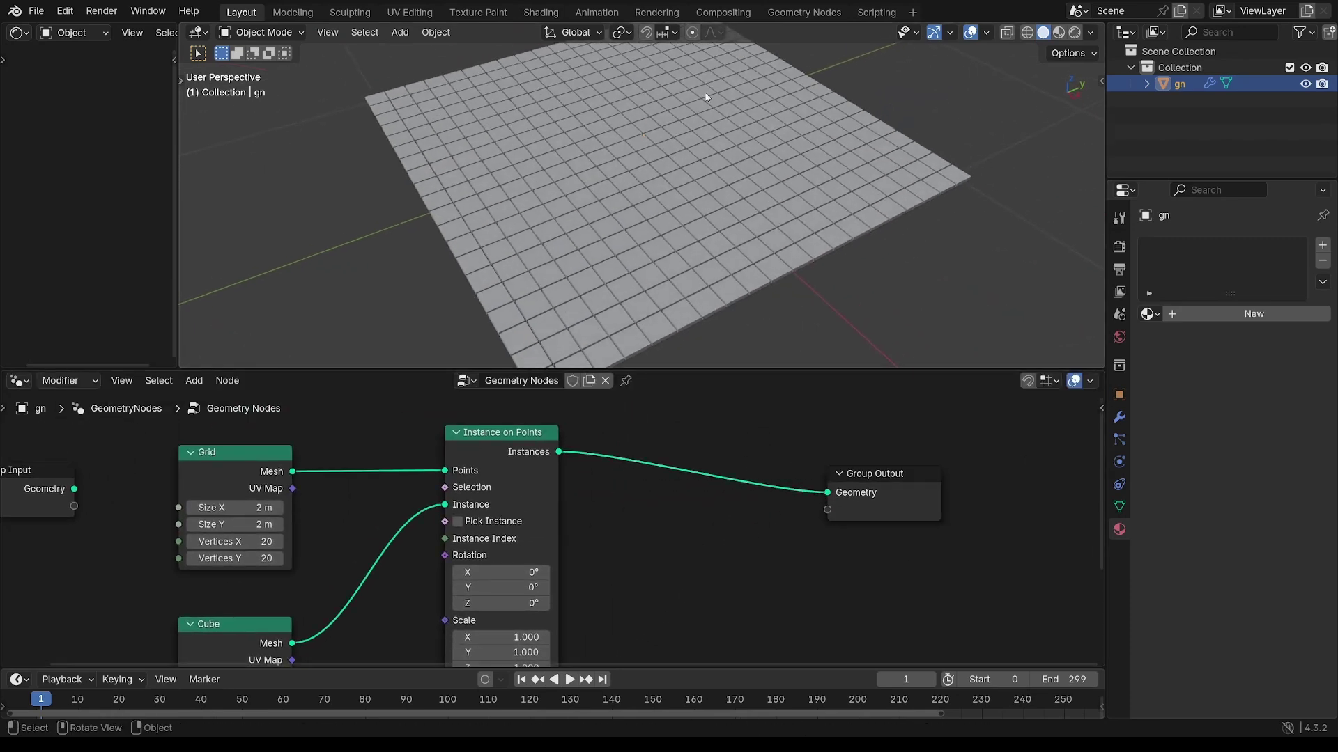
middle_click_drag(725, 535, 693, 594, "ctrl")
middle_click_drag(754, 414, 658, 467)
key("shift+a")
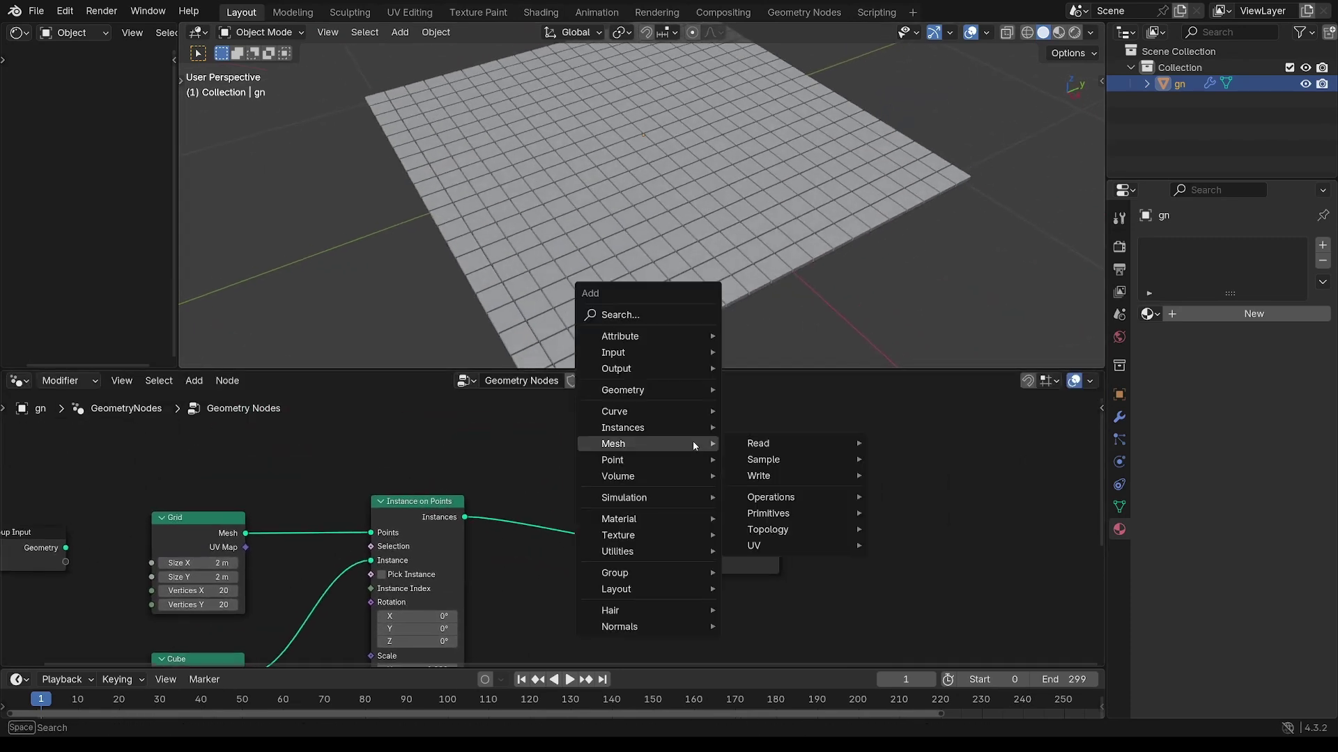
mouse_move(692, 431)
left_click(808, 480)
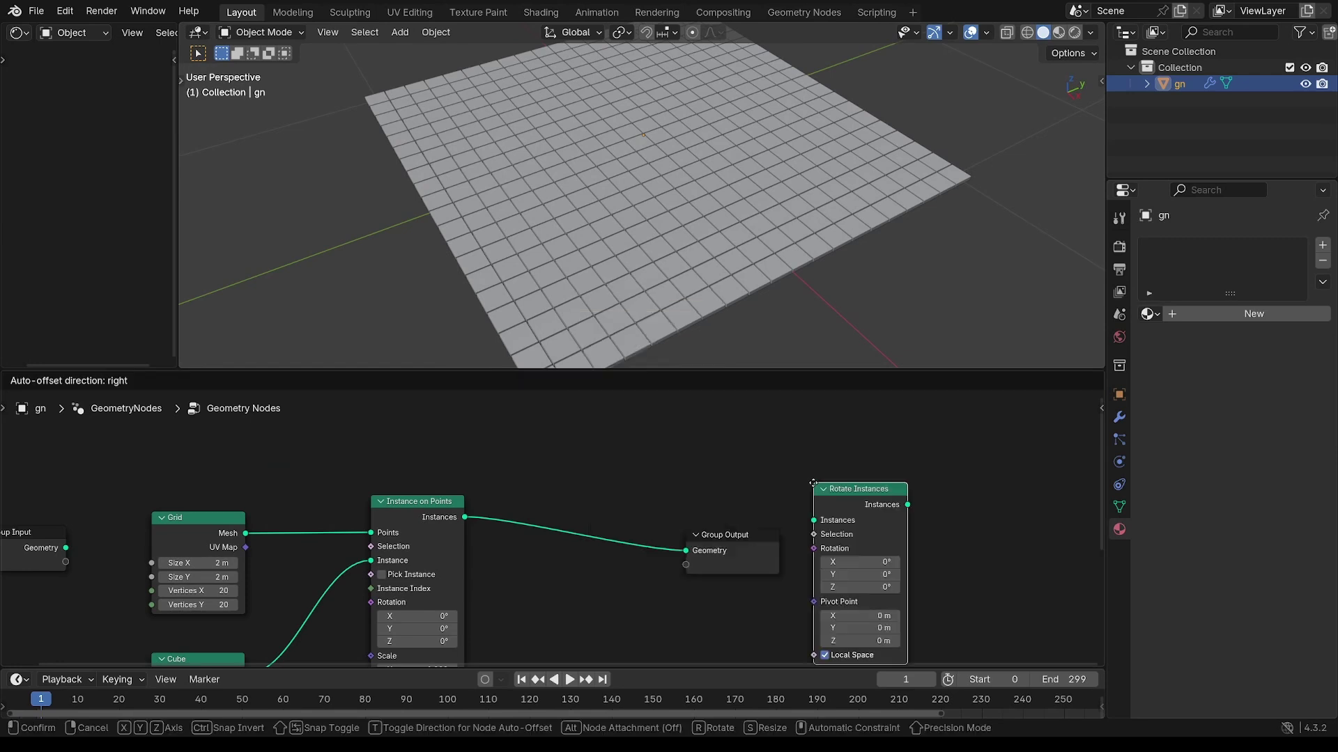
left_click(613, 492)
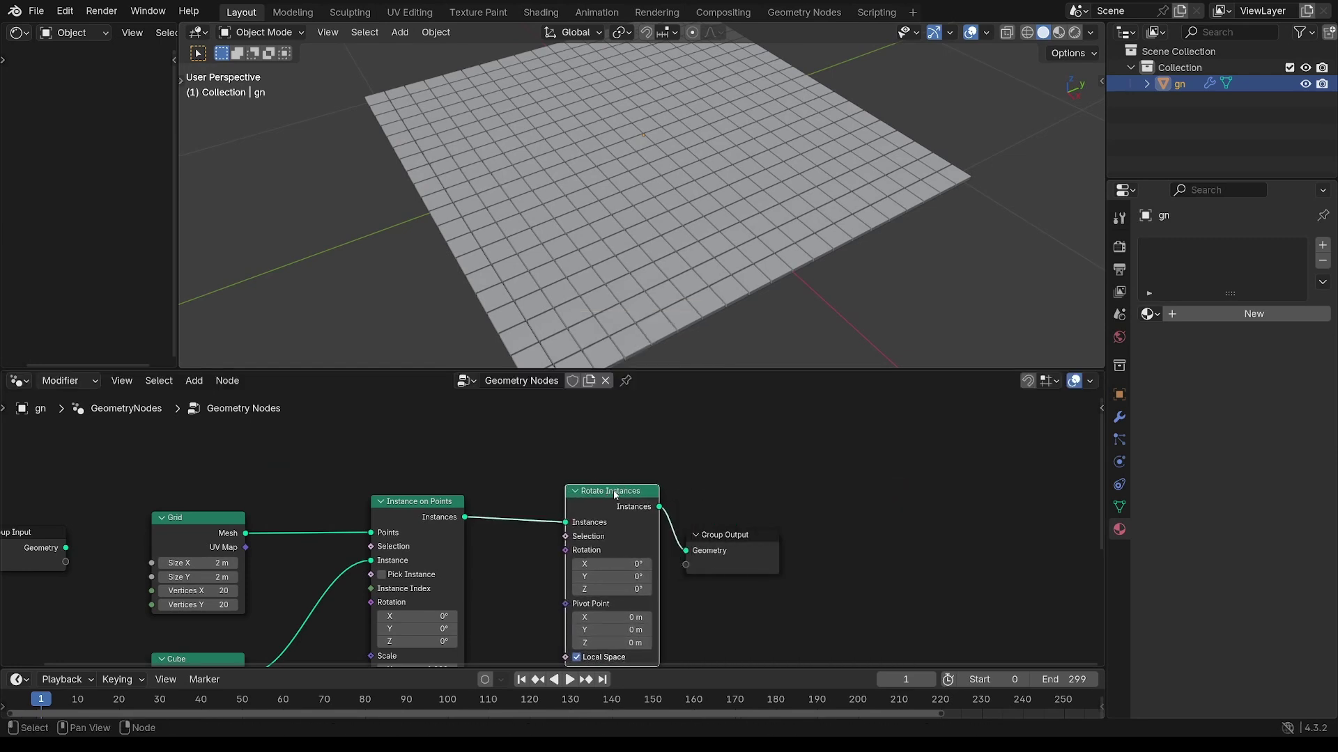
left_click_drag(715, 535, 860, 515)
left_click_drag(597, 500, 659, 496)
Try out tilting the tiles with the X rotation of Rotate Instances and reset it to 0°.
middle_click_drag(611, 487, 628, 370, "ctrl")
left_click_drag(676, 508, 1032, 462)
left_click_drag(687, 508, 740, 495)
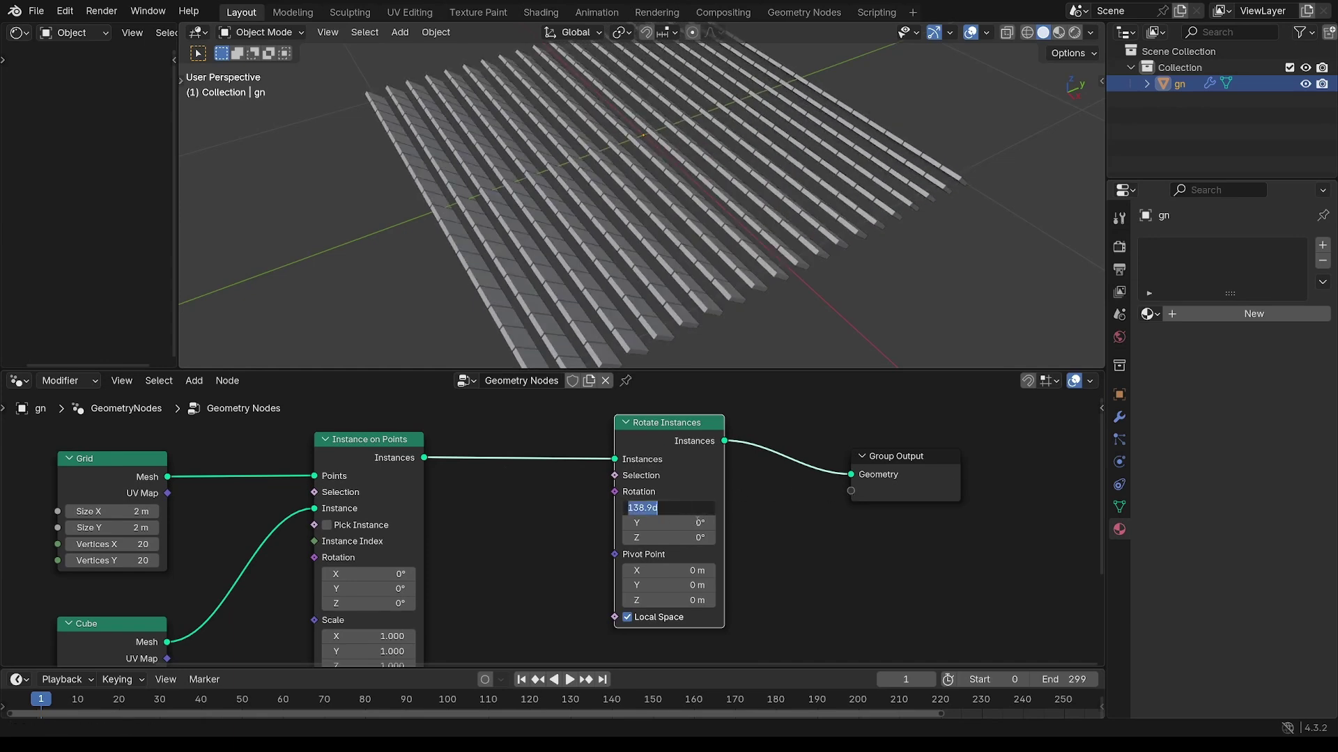
key("Return")
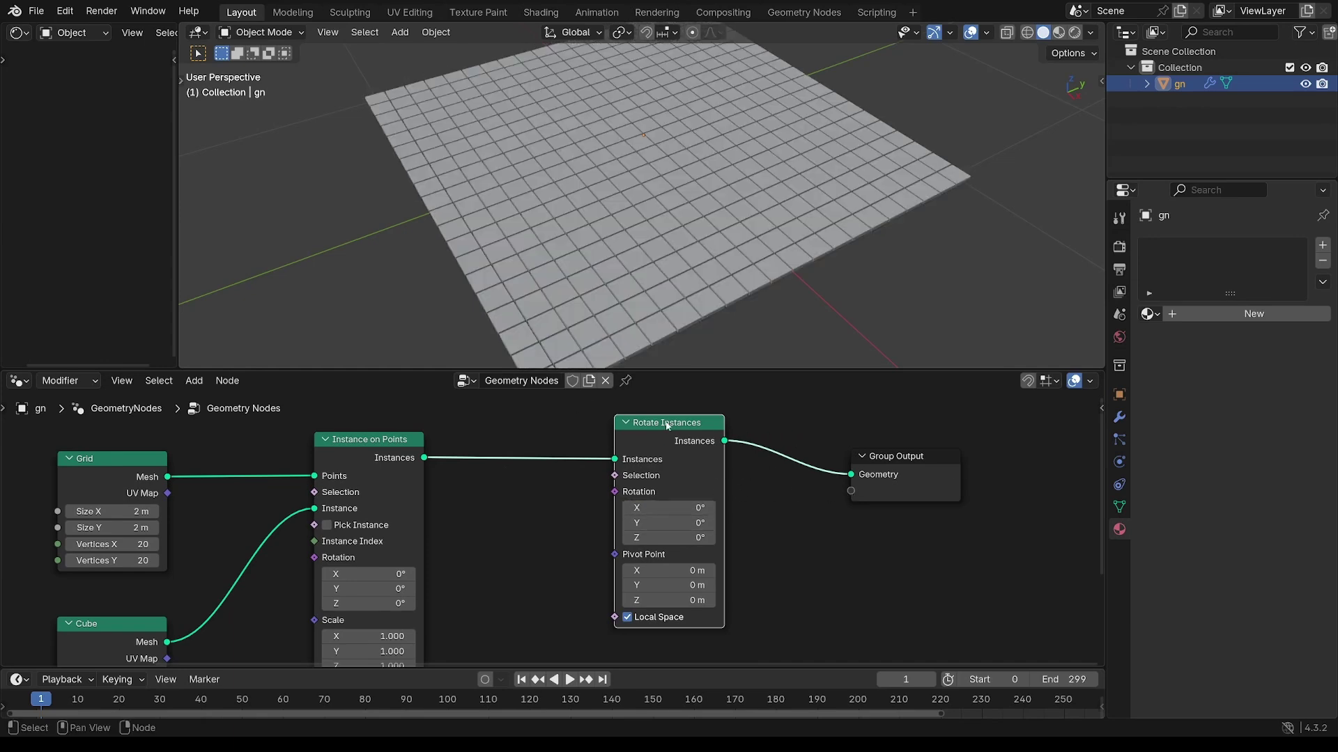
Move Rotate Instances and Group Output farther along, and add a Vector Mix node in the gap after Instance on Points.
left_click_drag(672, 428, 777, 429)
left_click_drag(890, 458, 1020, 445)
middle_click_drag(671, 503, 595, 495, "ctrl")
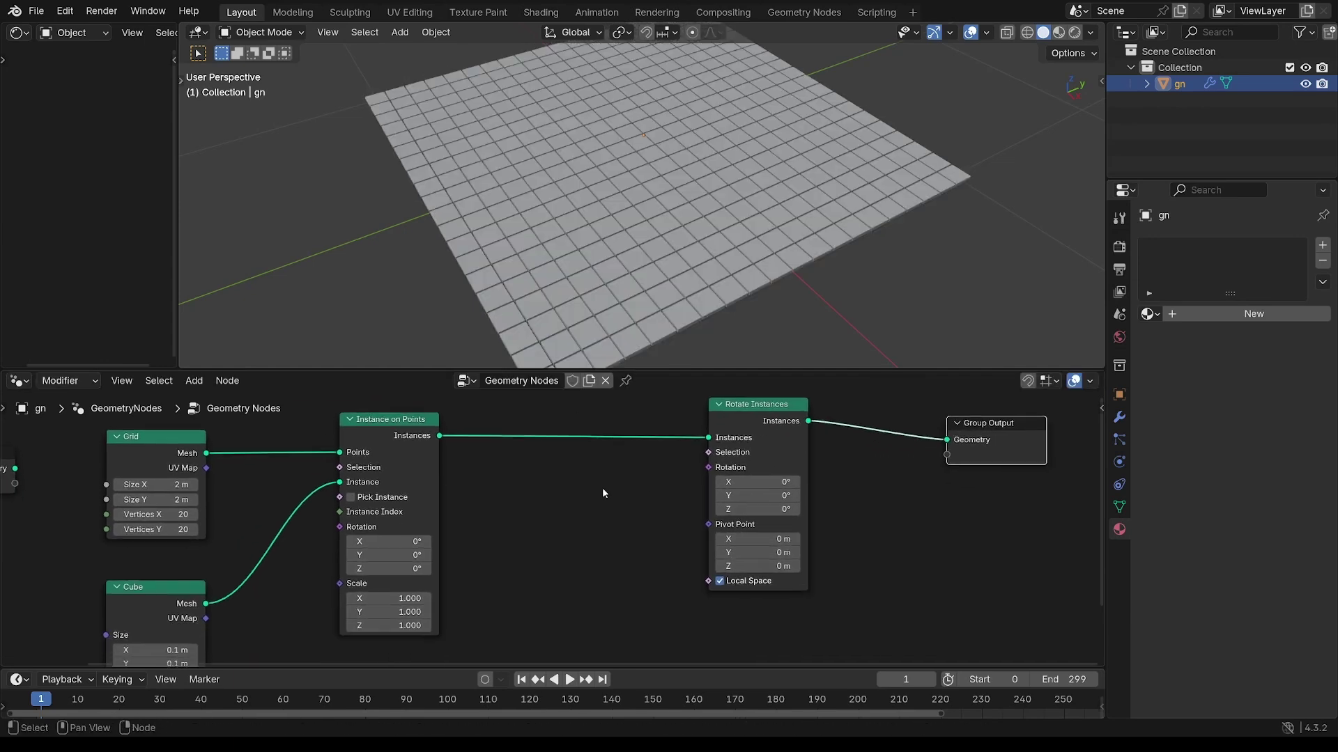
key("shift+a")
type("m")
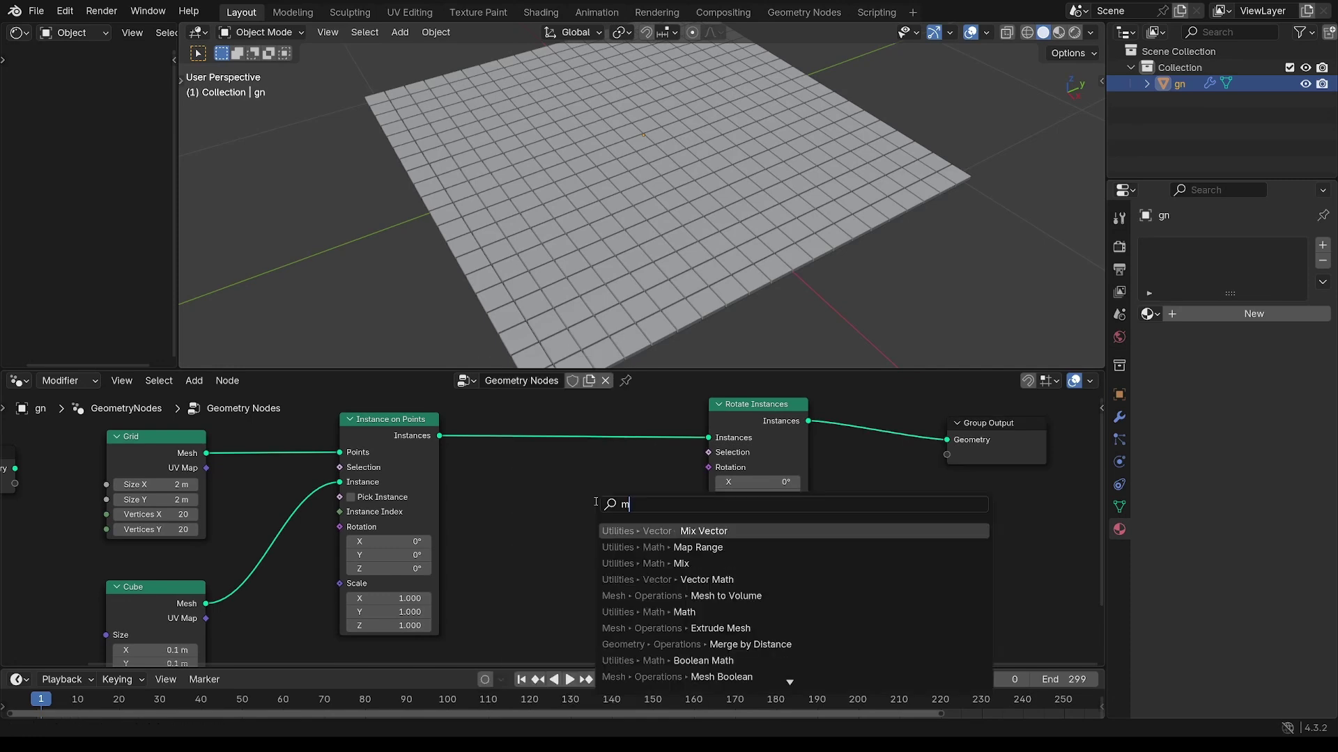
type("ix")
key("Down")
key("Down")
key("Return")
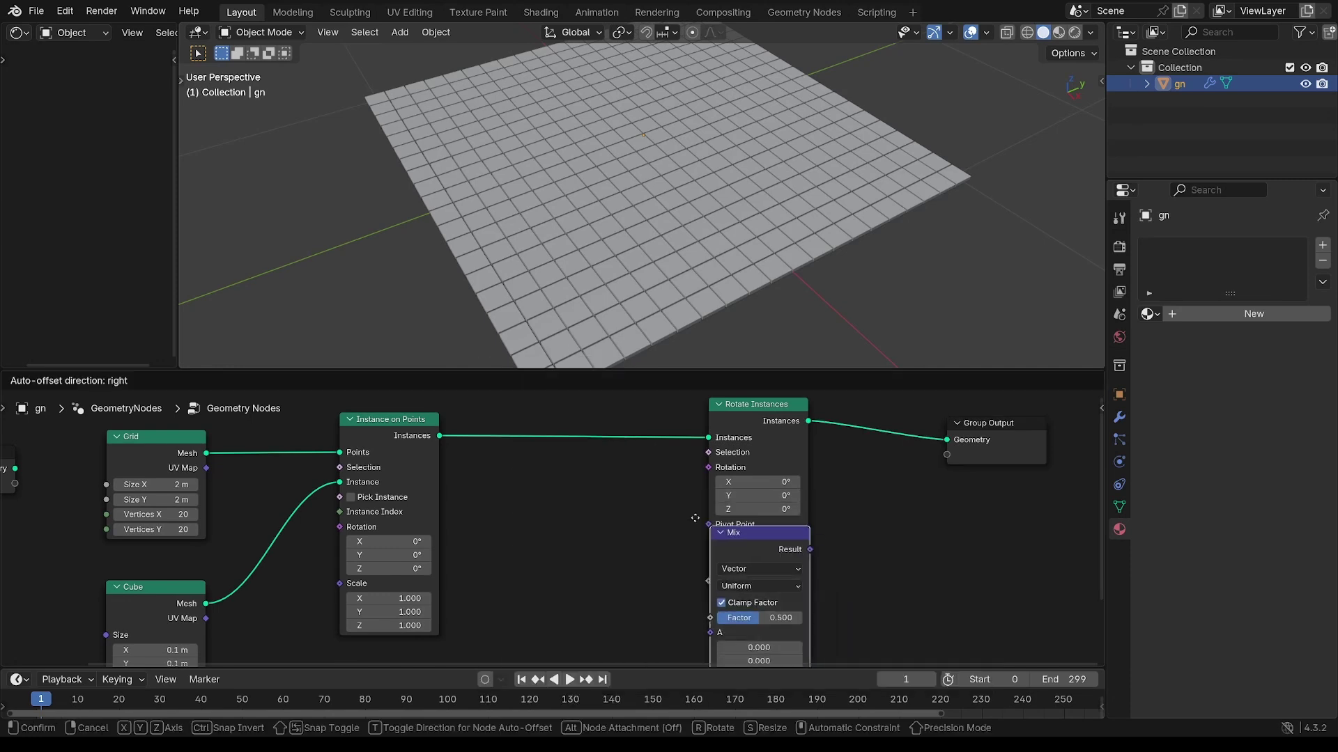
left_click(526, 467)
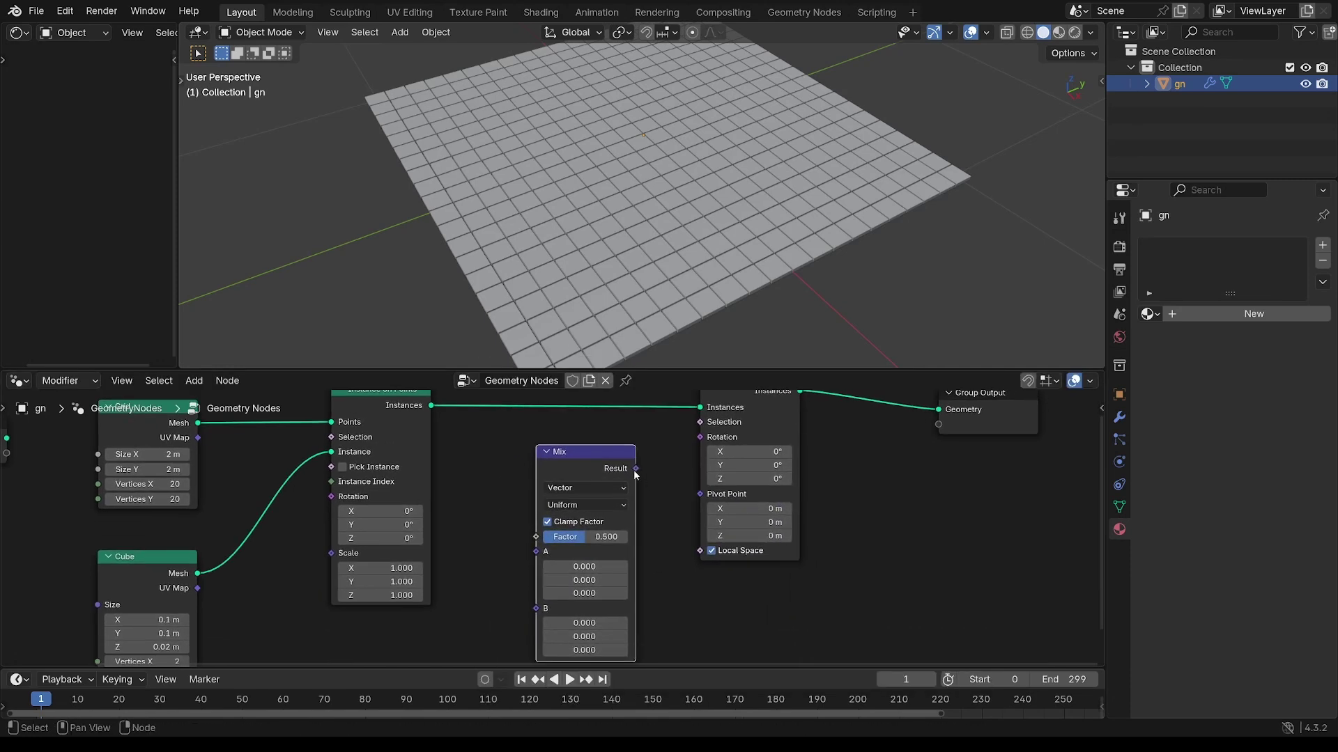
Connect the Mix result to the rotation of Rotate Instances and set the first component of Mix's B vector to pi.
left_click_drag(694, 450, 693, 445)
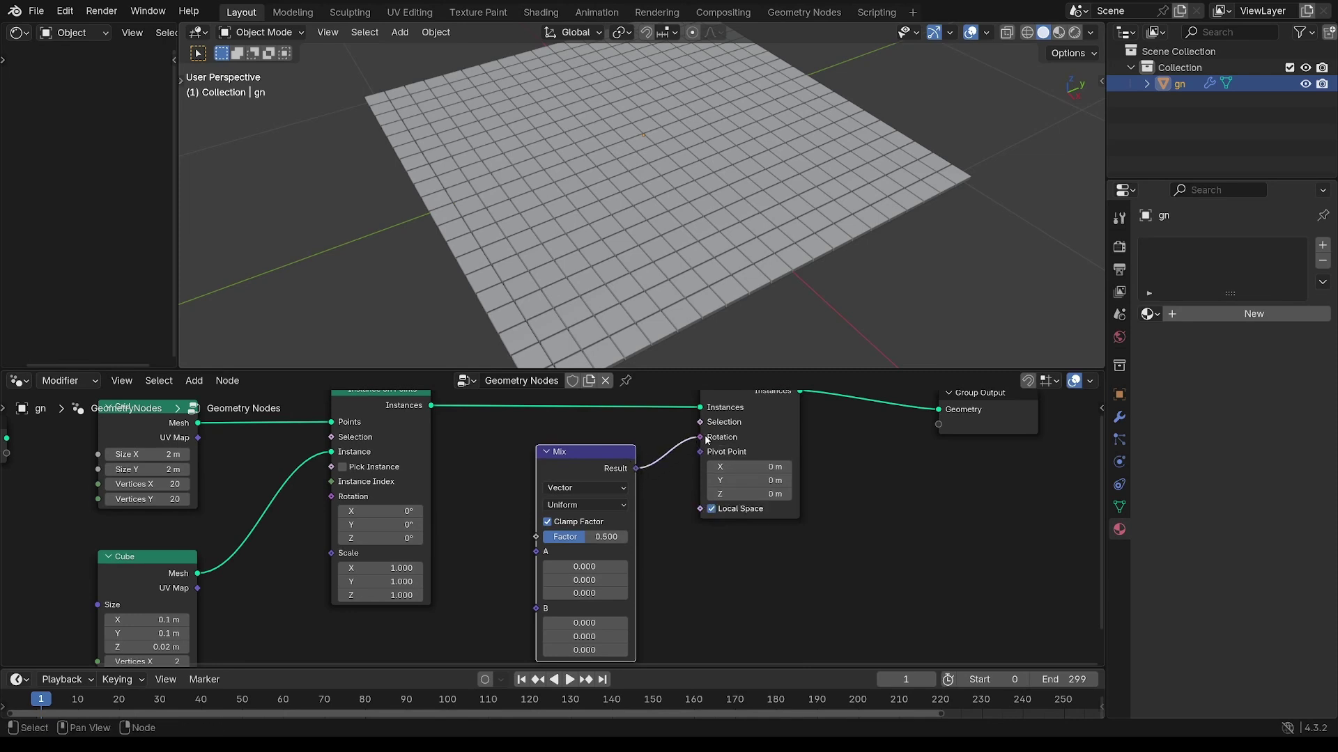
middle_click_drag(653, 484, 679, 426, "shift")
middle_click_drag(611, 562, 611, 519)
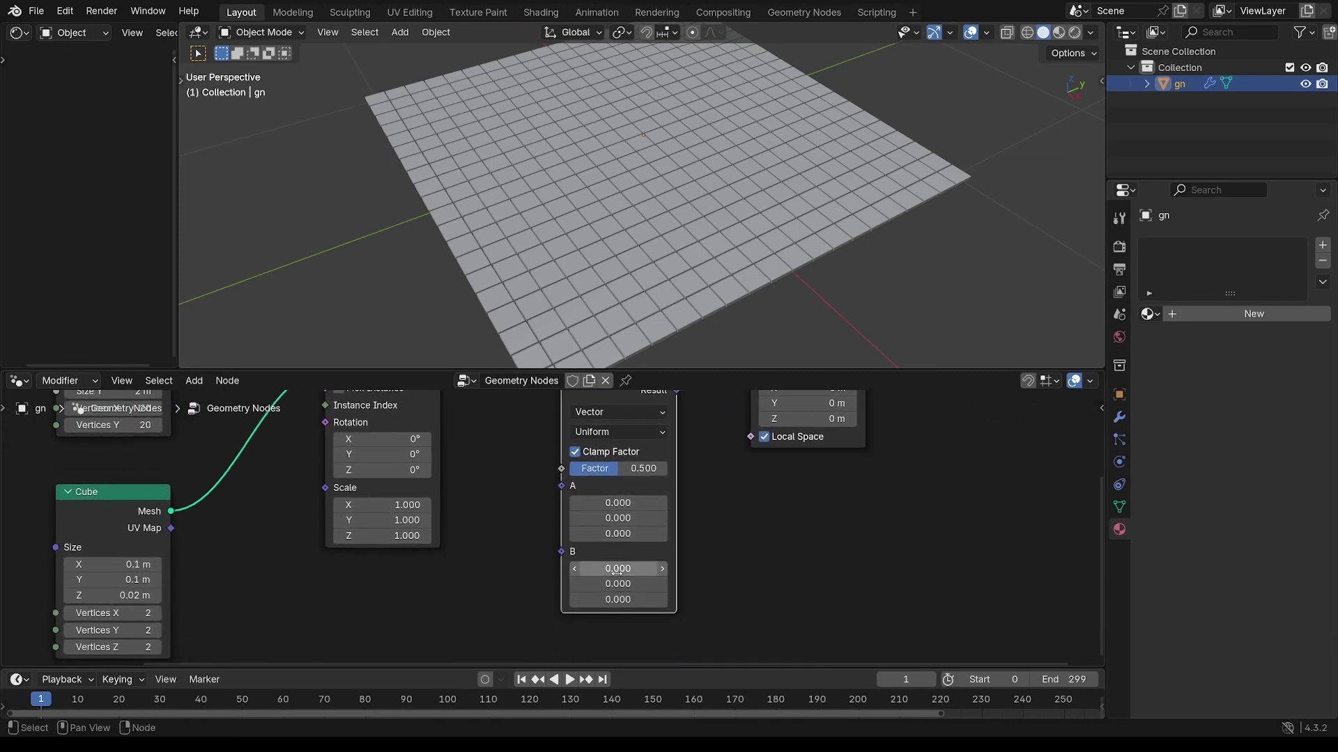
middle_click_drag(610, 565, 629, 492, "ctrl")
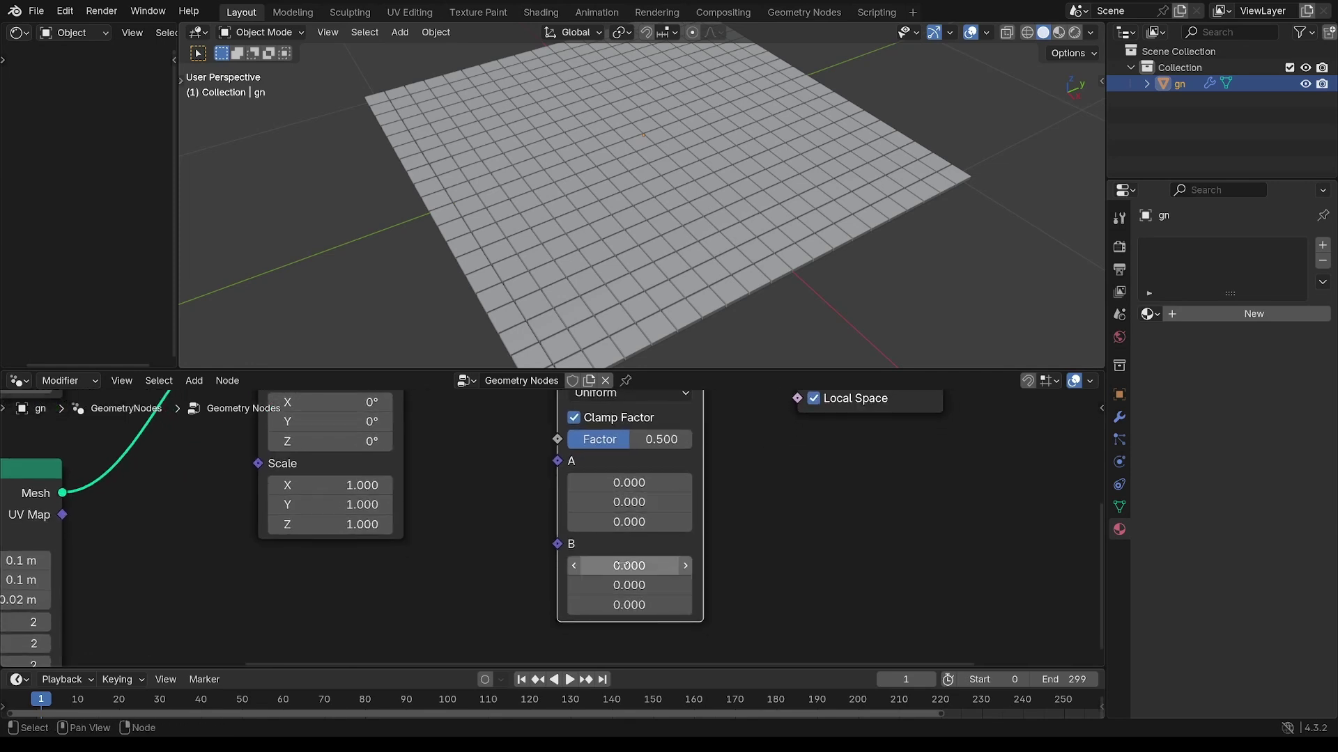
left_click(625, 565)
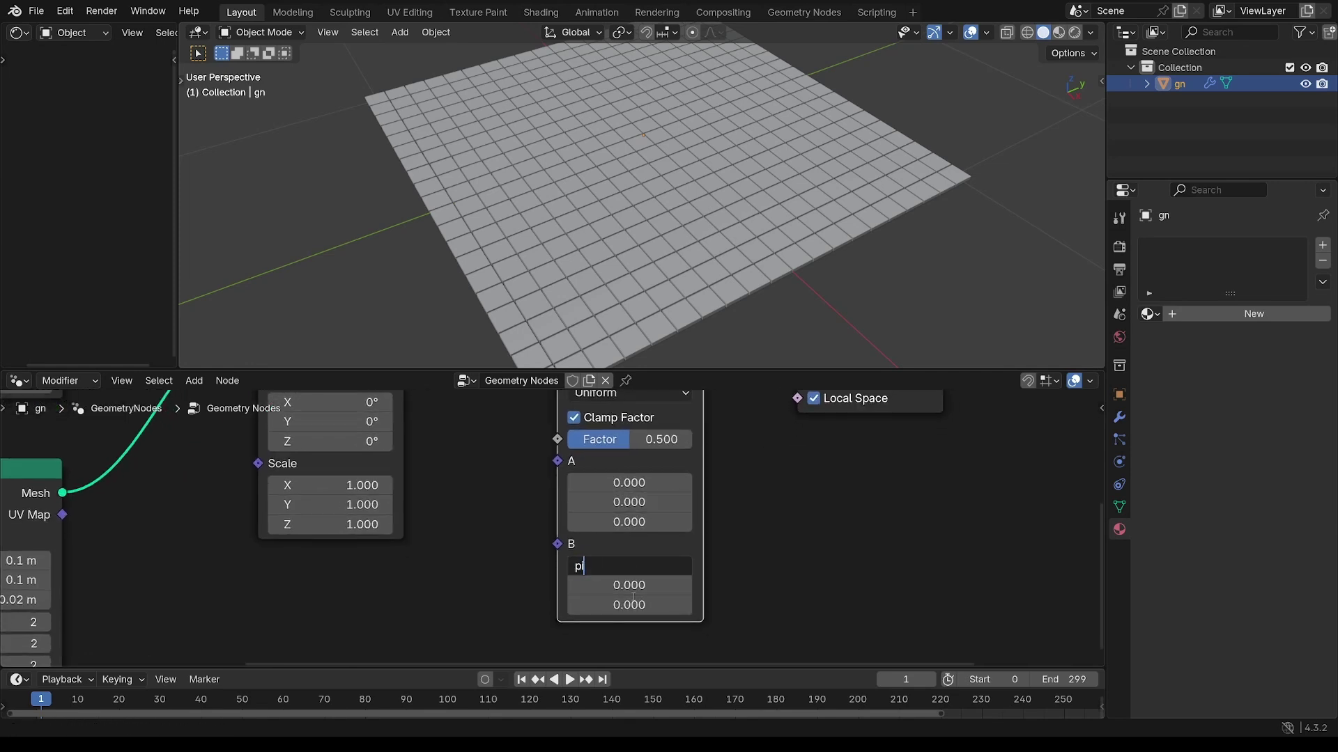
type("pi")
key("Return")
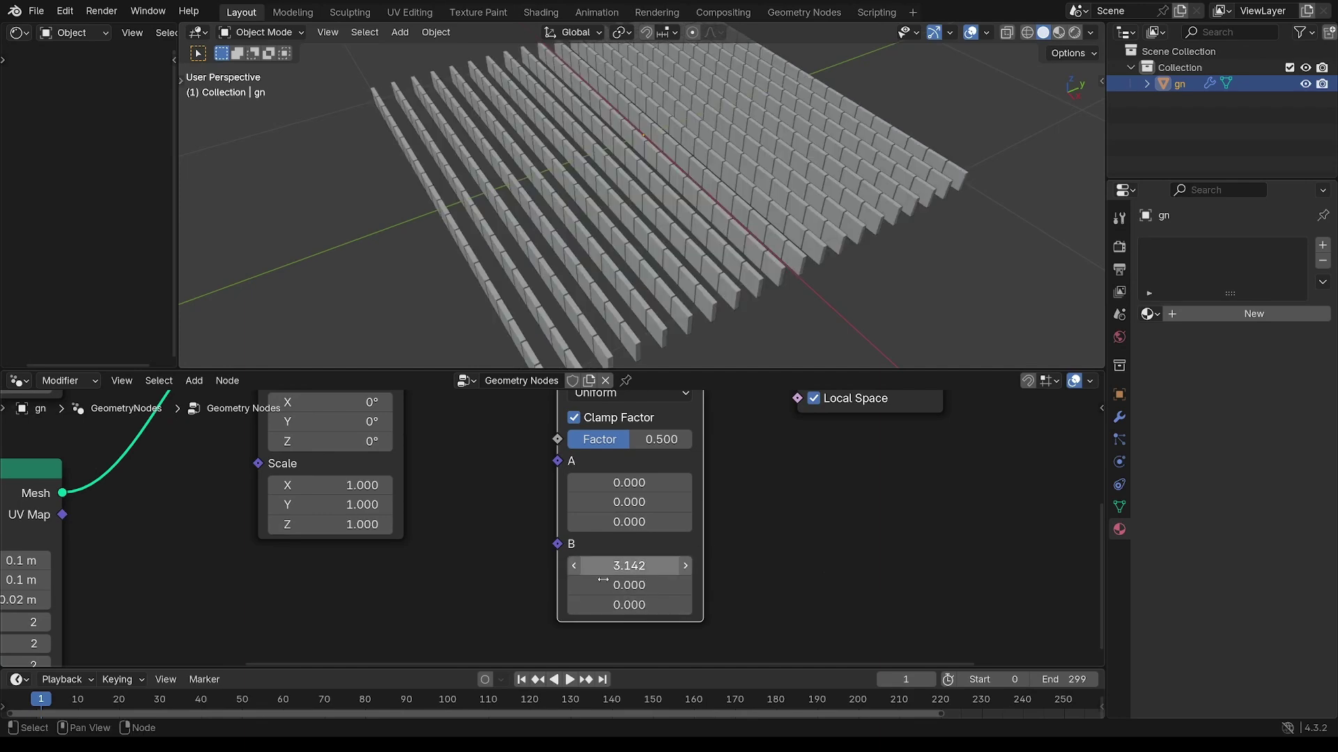
Raise the Mix factor to 1.000 and move Mix, Rotate Instances and Group Output farther from Instance on Points.
middle_click_drag(707, 453, 687, 507)
left_click_drag(599, 493, 710, 493)
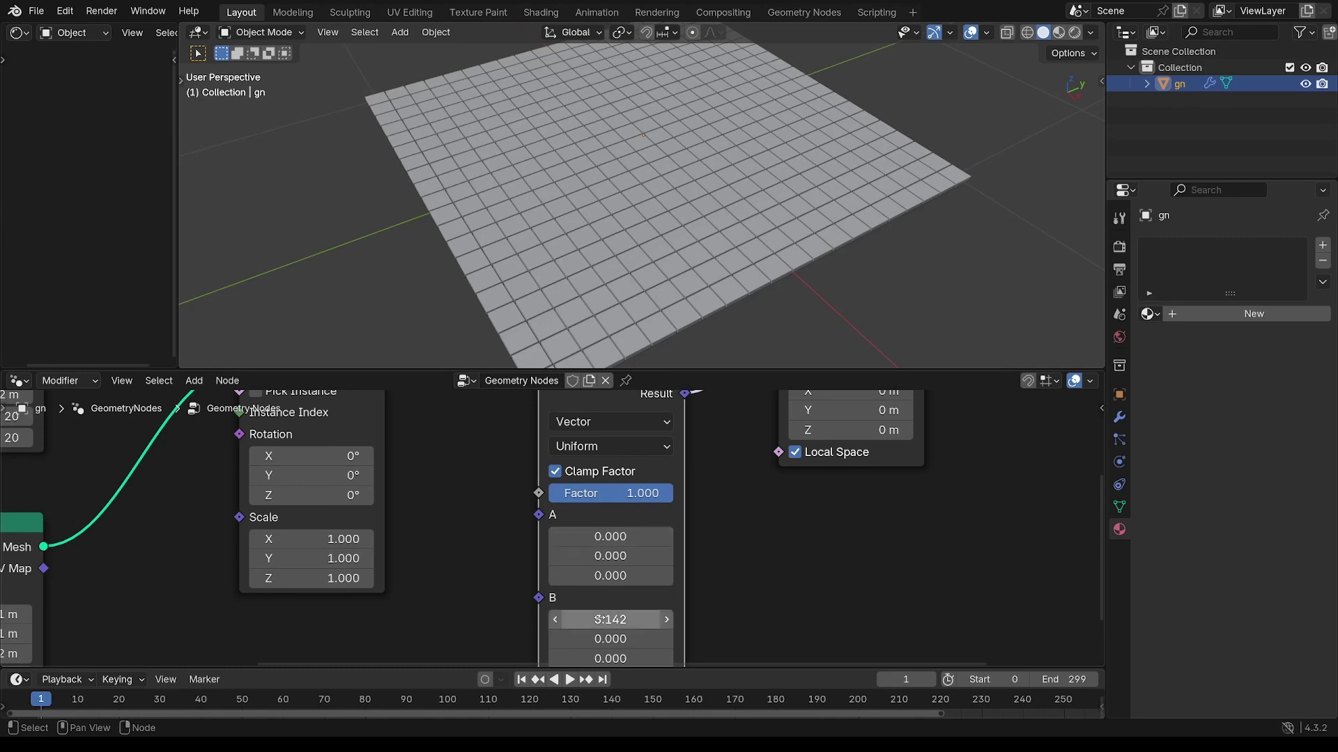
key("Home")
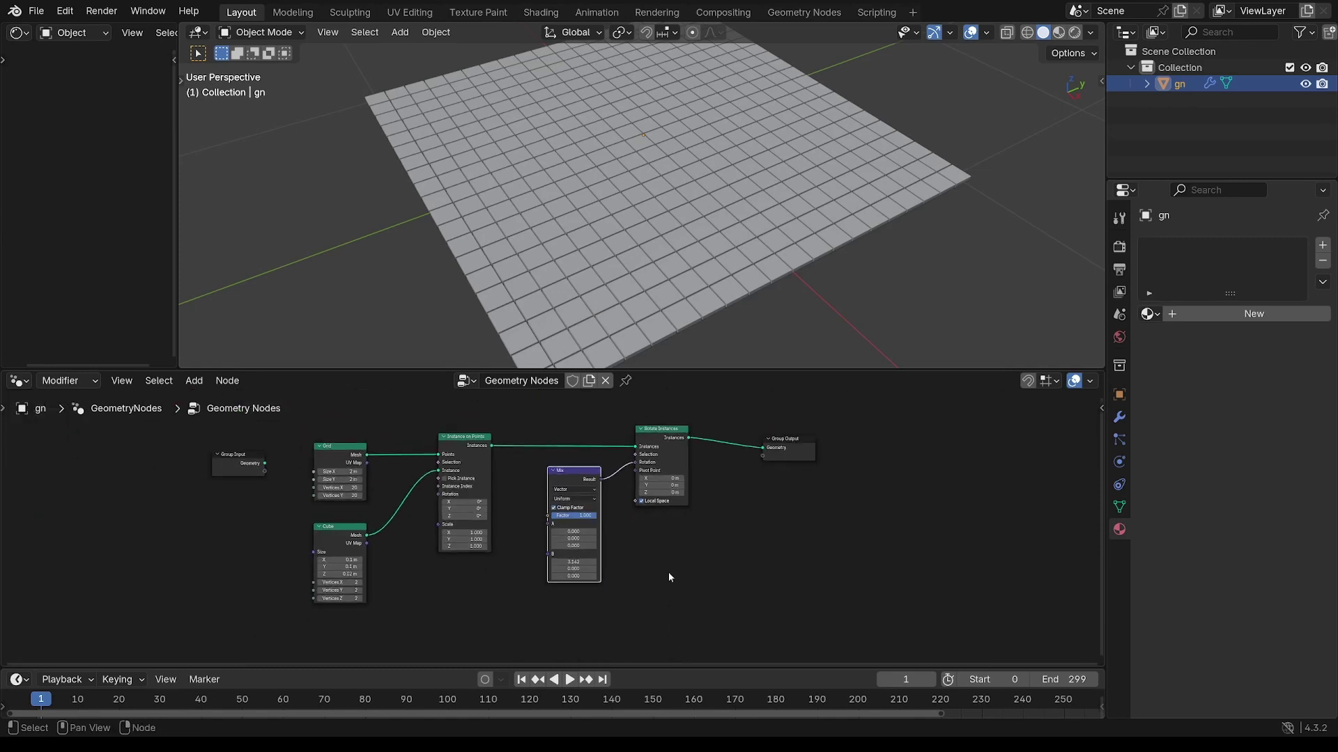
left_click_drag(602, 428, 893, 578)
left_click_drag(670, 433, 745, 436)
scroll(714, 543, "up", 4)
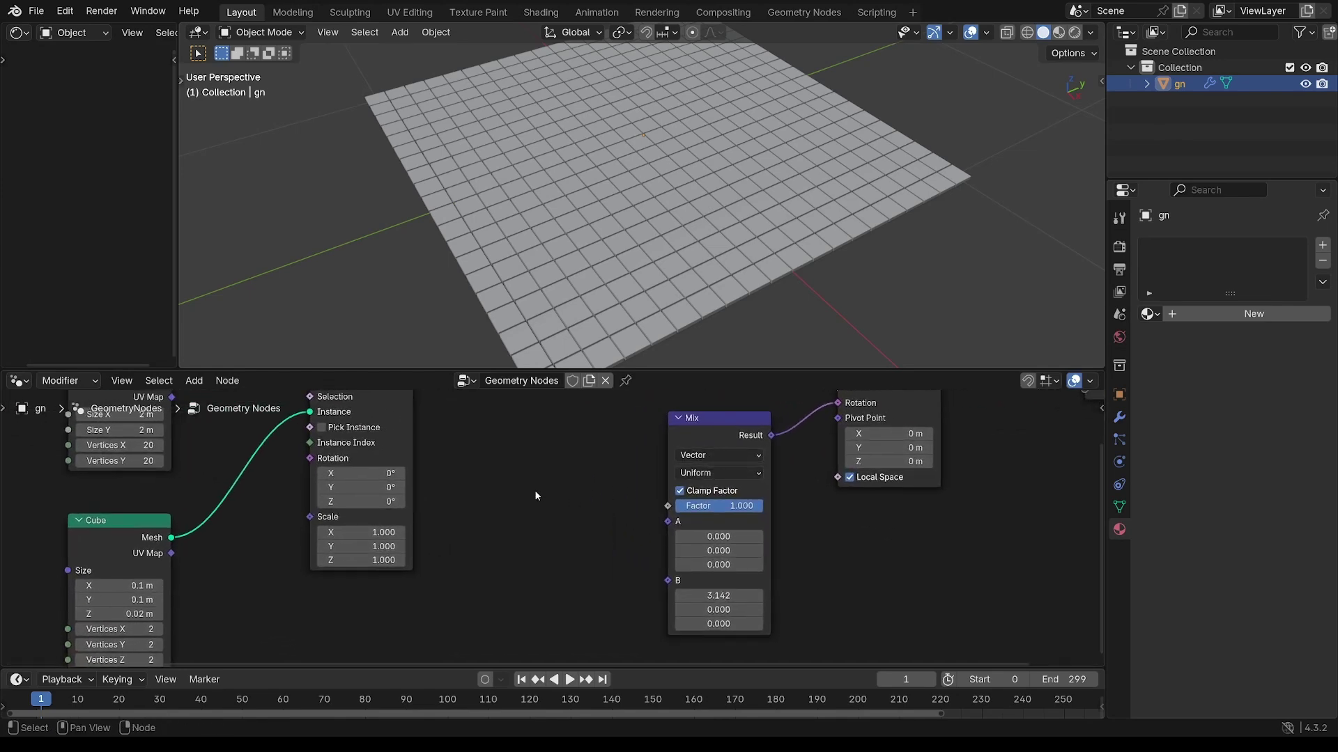
scroll(740, 222, "down", 3)
Add a cube mesh object at the grid's center with a size of 1 m.
middle_click_drag(743, 218, 744, 237, "shift")
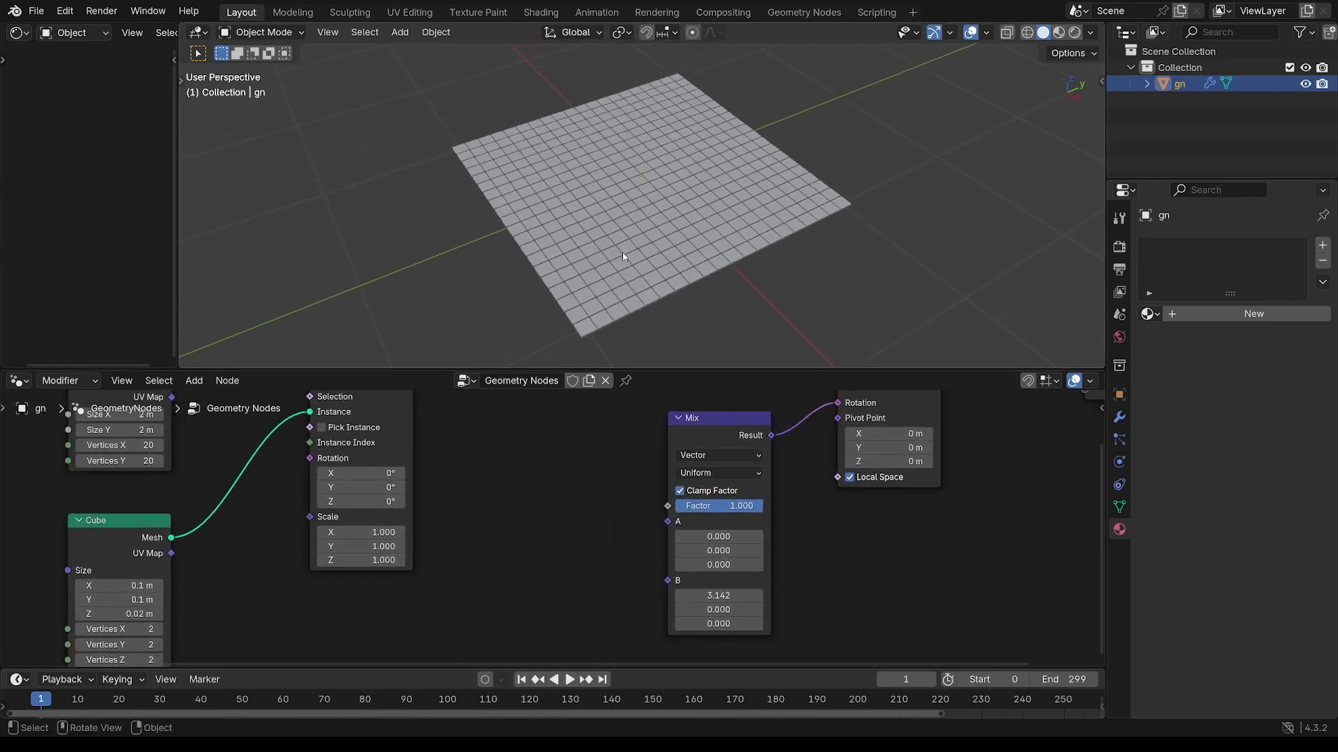
middle_click_drag(695, 173, 696, 236)
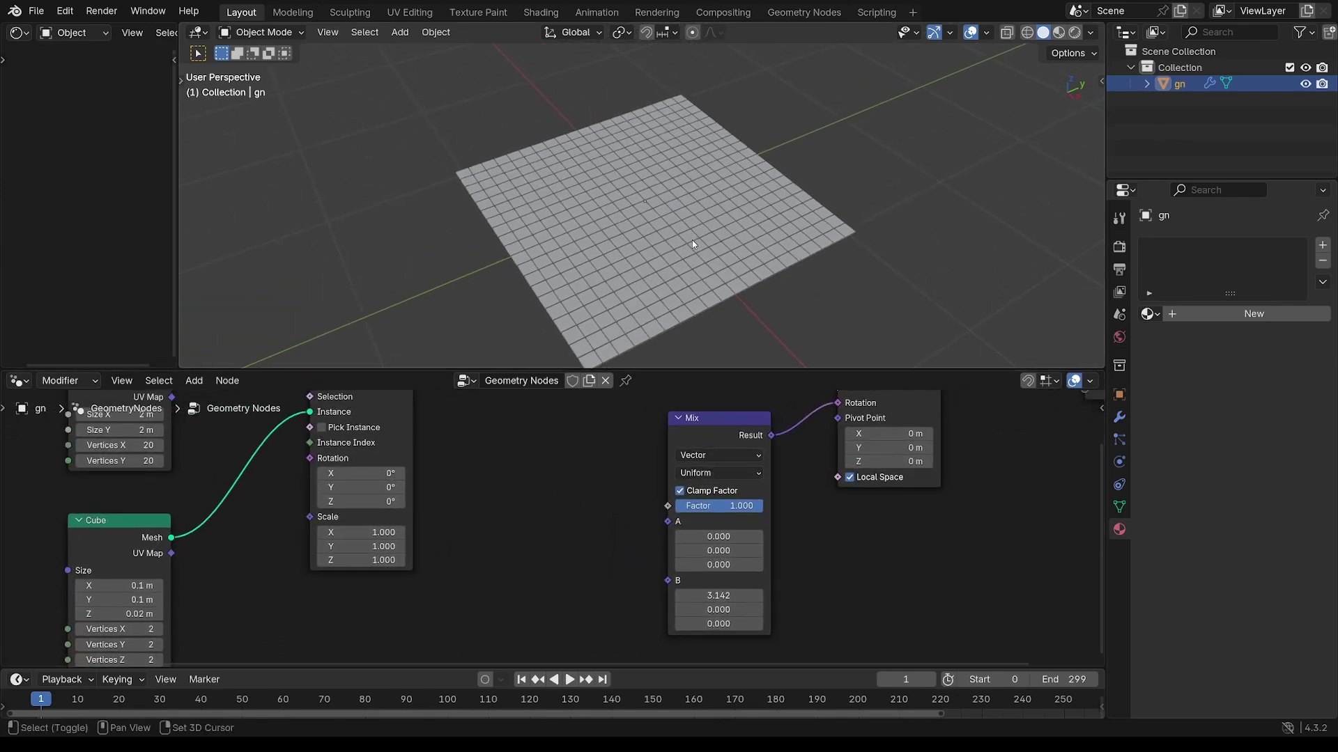
key("shift+a")
mouse_move(680, 260)
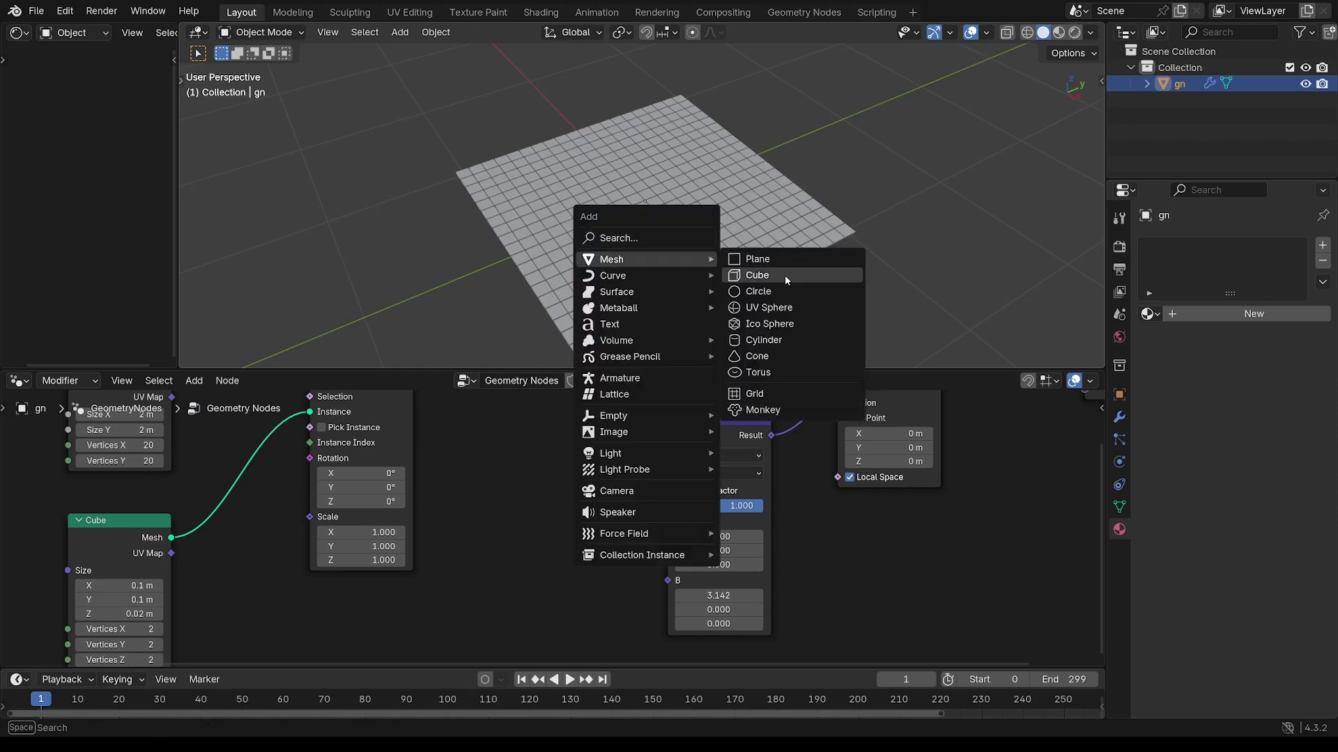
left_click(788, 276)
left_click(209, 356)
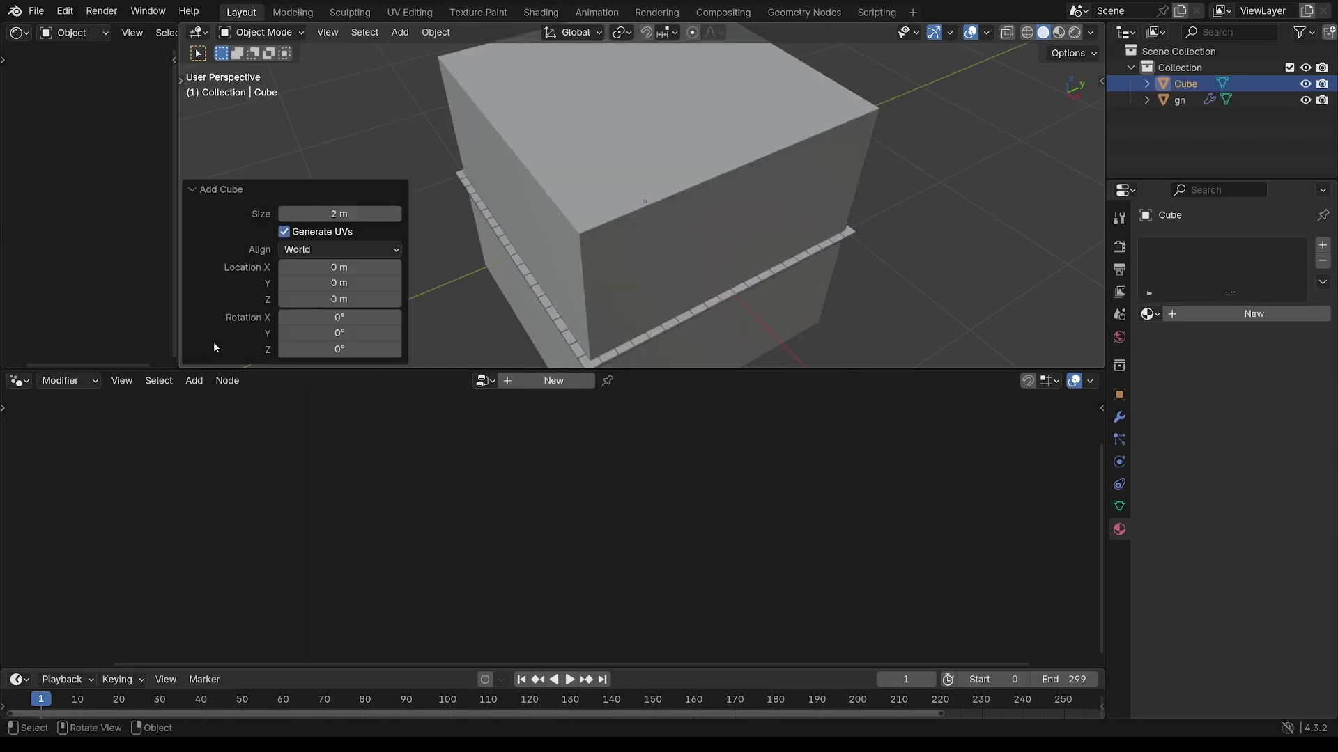
left_click(337, 214)
type("1")
key("Return")
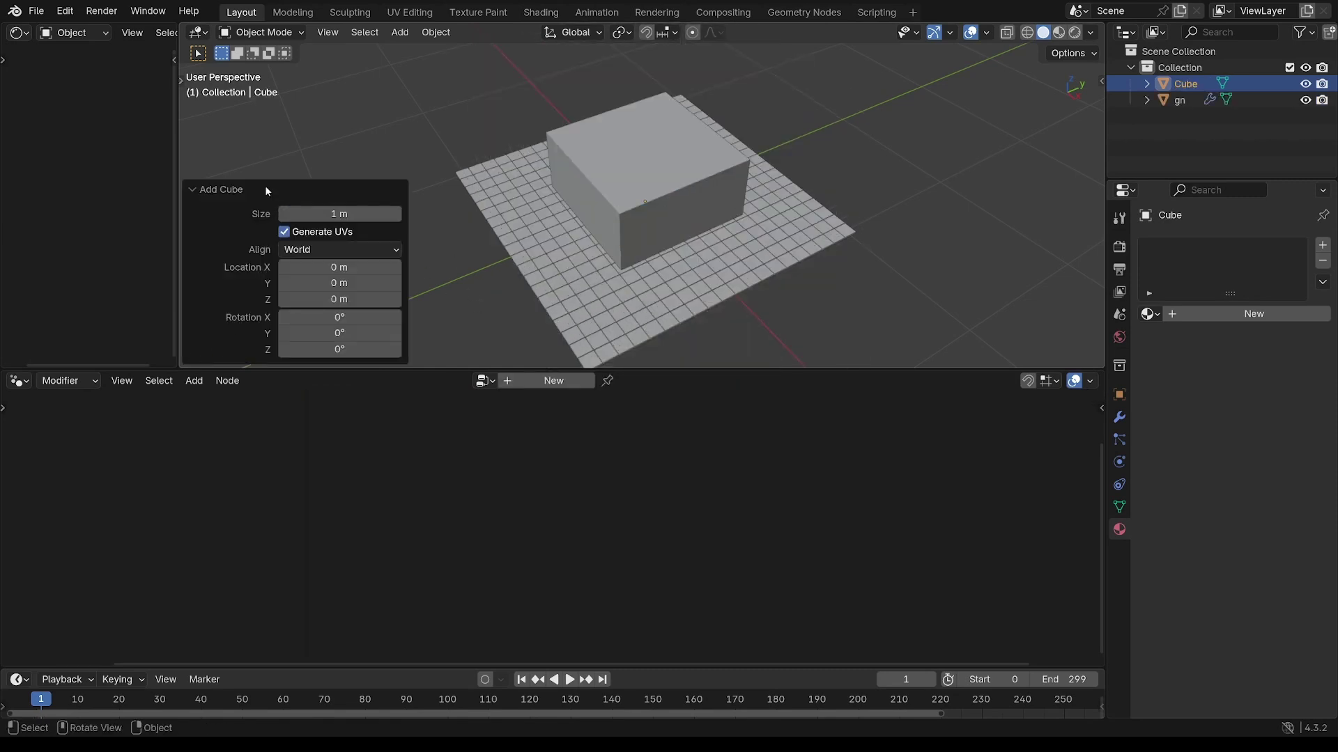
left_click(195, 189)
Rename the new cube object as falloff.
middle_click_drag(646, 223, 647, 218, "ctrl")
left_click(675, 182)
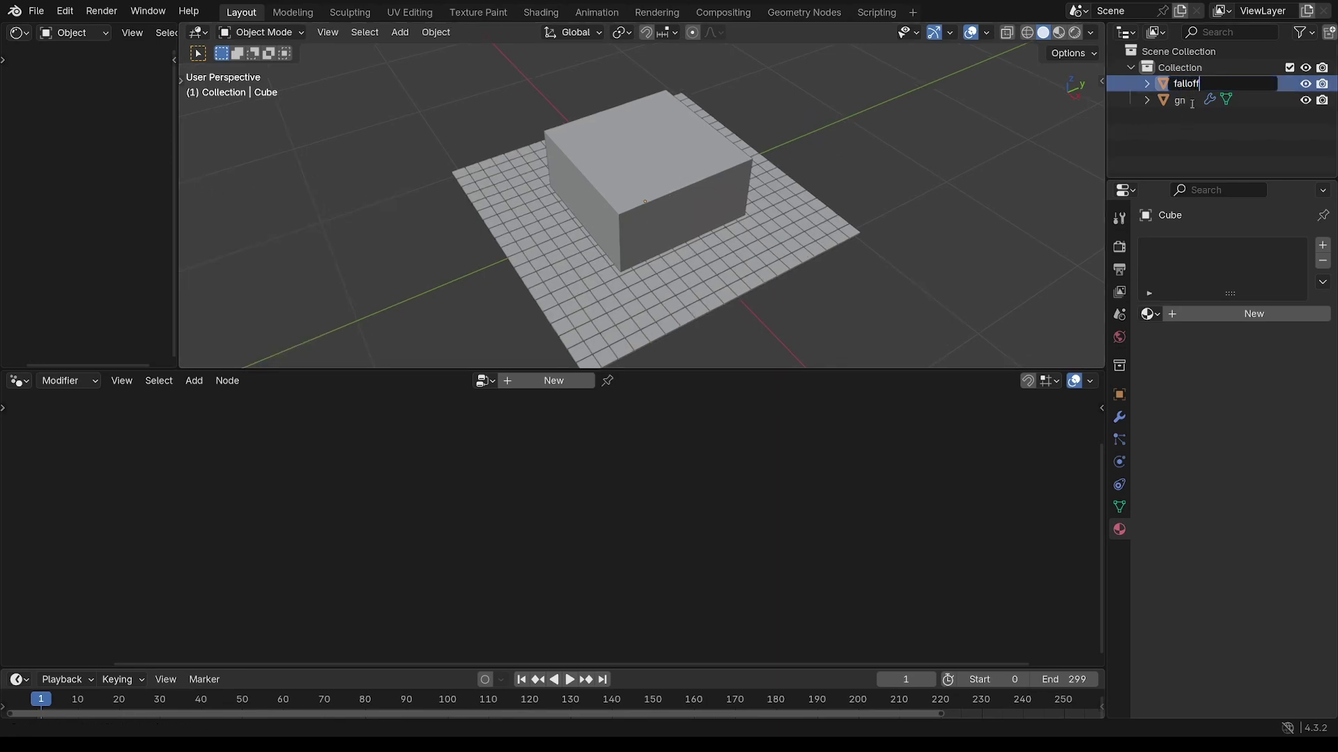
type("falloff")
key("Return")
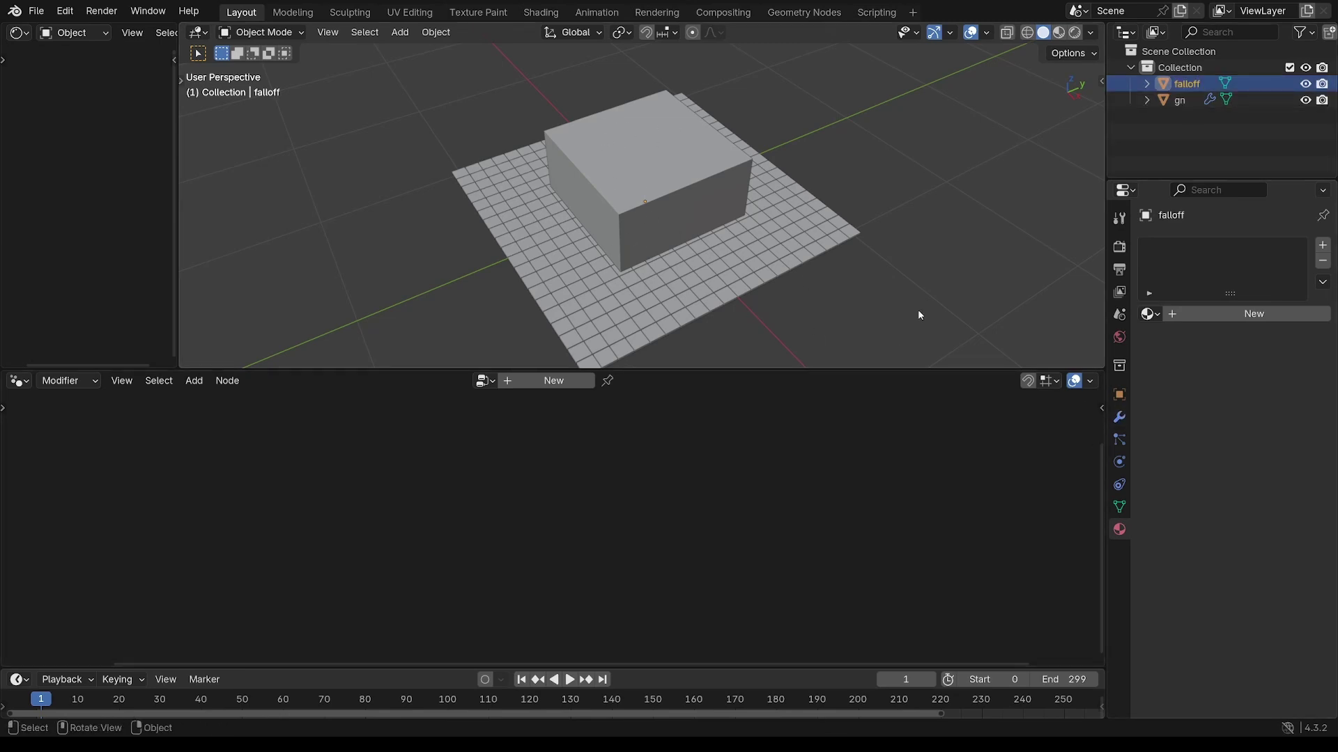
Set the falloff object's viewport display to Wire so the tiles can be seen through it.
left_click(1119, 396)
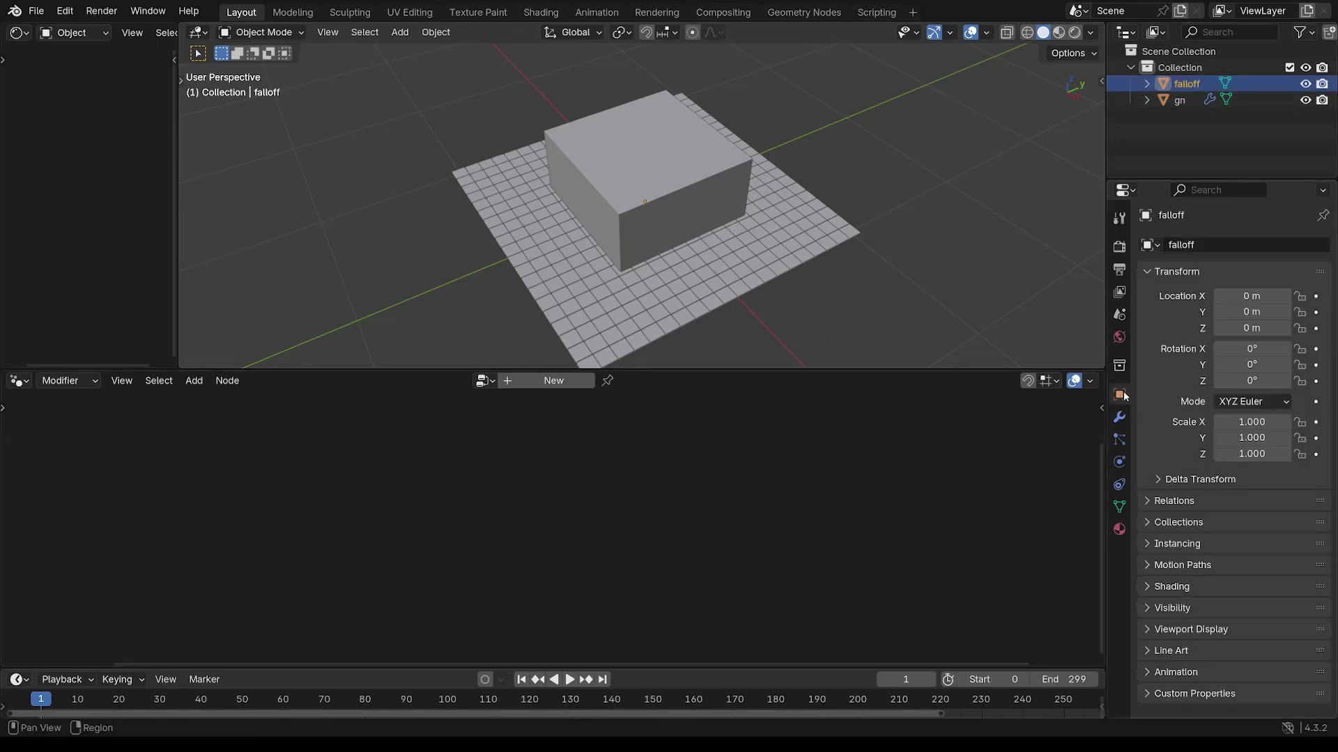
left_click(1147, 273)
left_click(1151, 422)
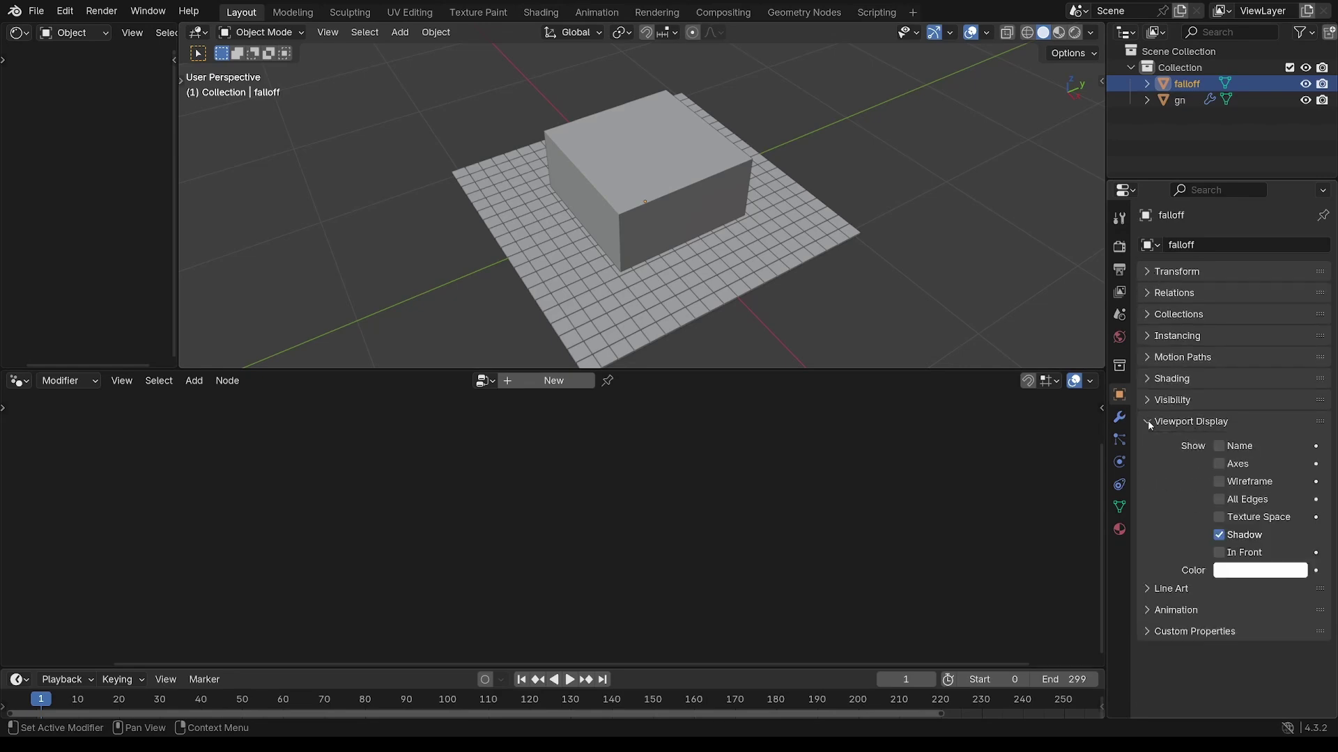
left_click(1246, 591)
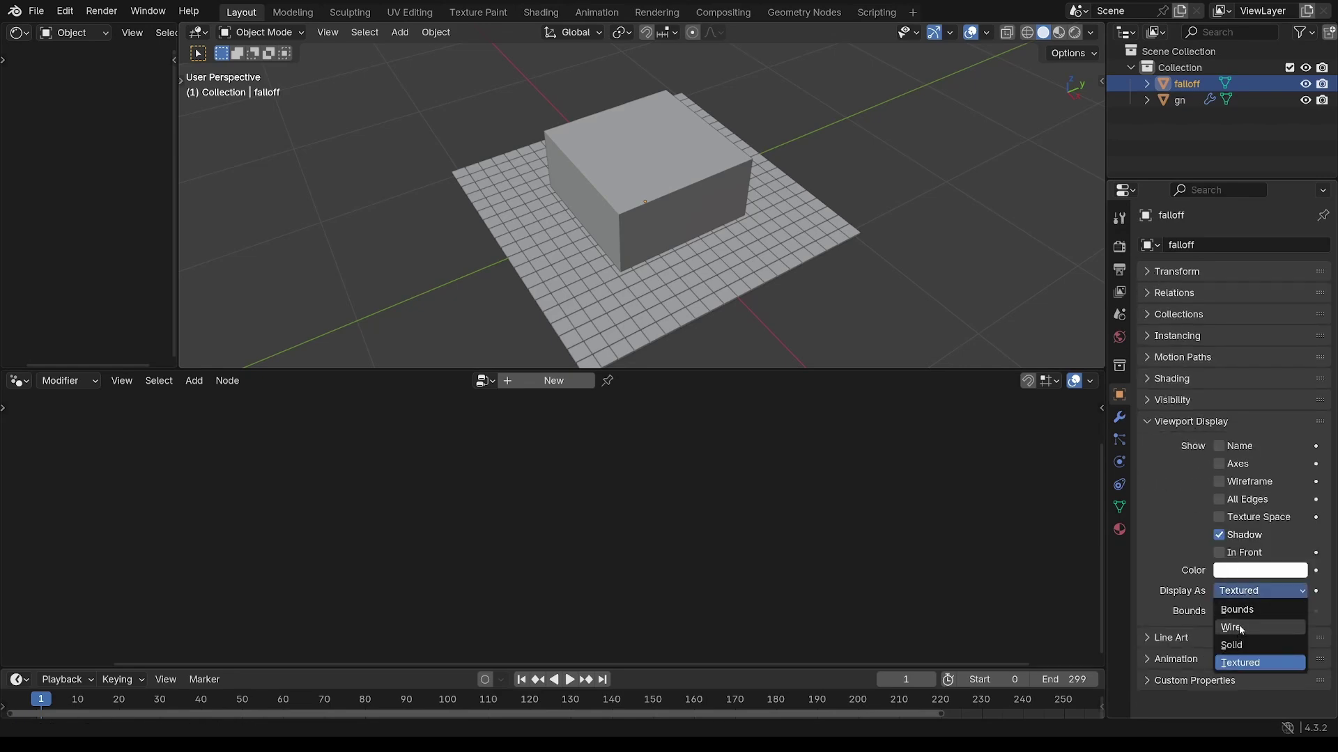
left_click(1237, 629)
scroll(661, 185, "up", 4)
middle_click_drag(661, 185, 721, 176)
Reselect the gn object and bring the falloff object into its node tree as an Object Info node.
left_click(1180, 100)
left_click_drag(1172, 85, 557, 512)
middle_click_drag(613, 471, 544, 529)
middle_click_drag(515, 578, 517, 511)
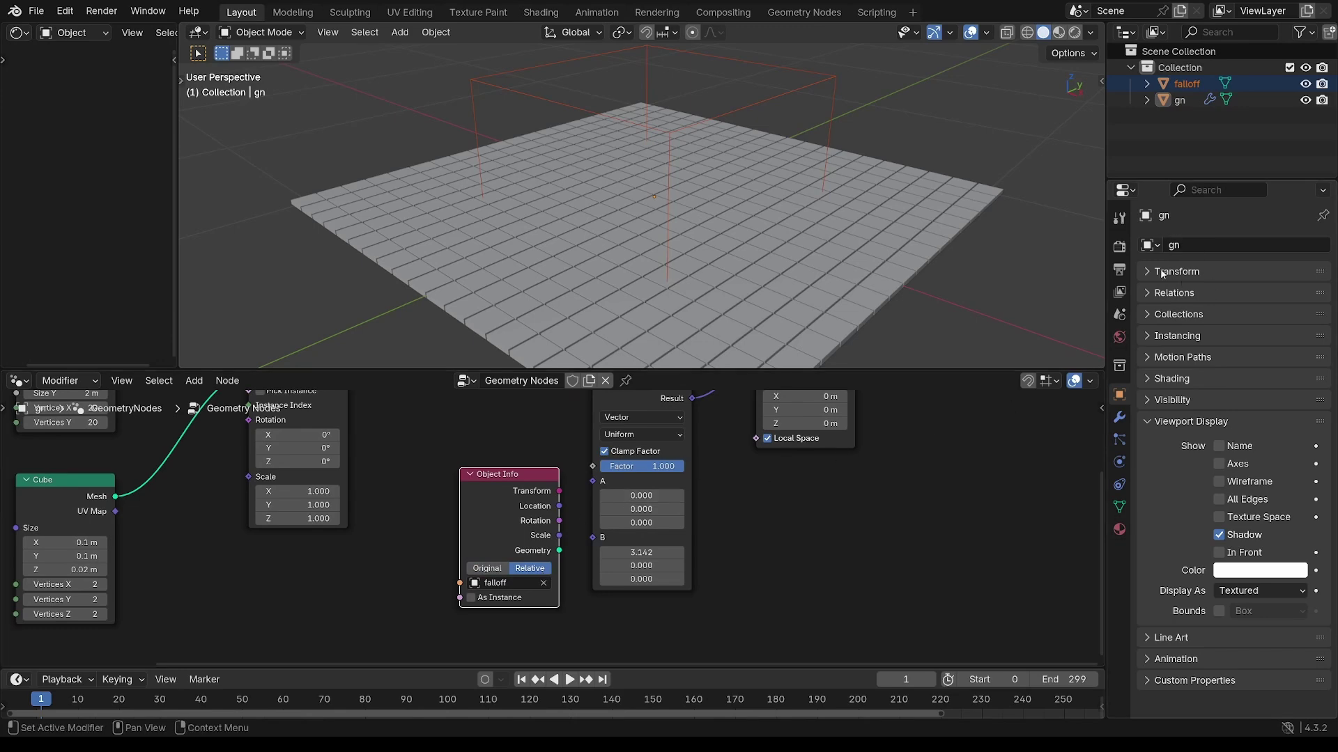
Move Rotate Instances, Group Output and Mix farther along to leave a gap between Object Info and Mix.
scroll(764, 493, "down", 4)
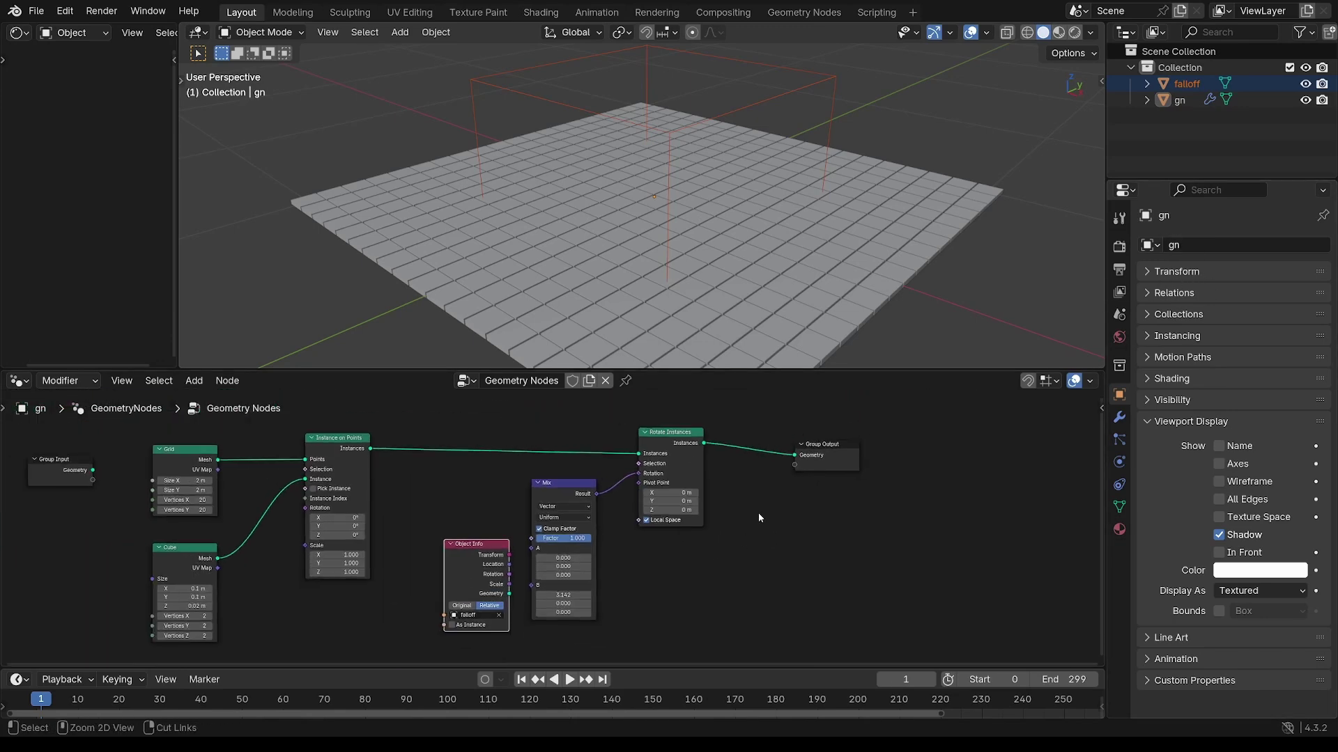
left_click_drag(703, 432, 821, 430)
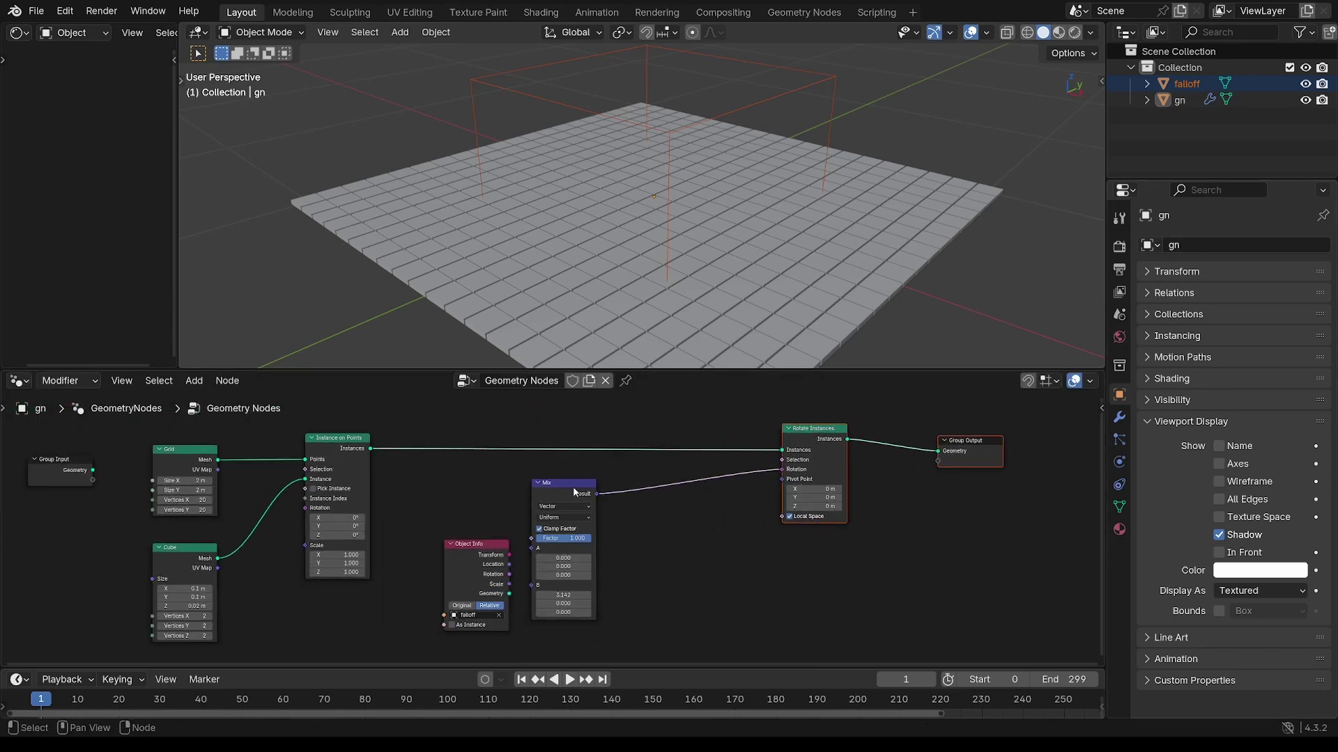
left_click_drag(574, 491, 686, 488)
scroll(493, 620, "up", 3)
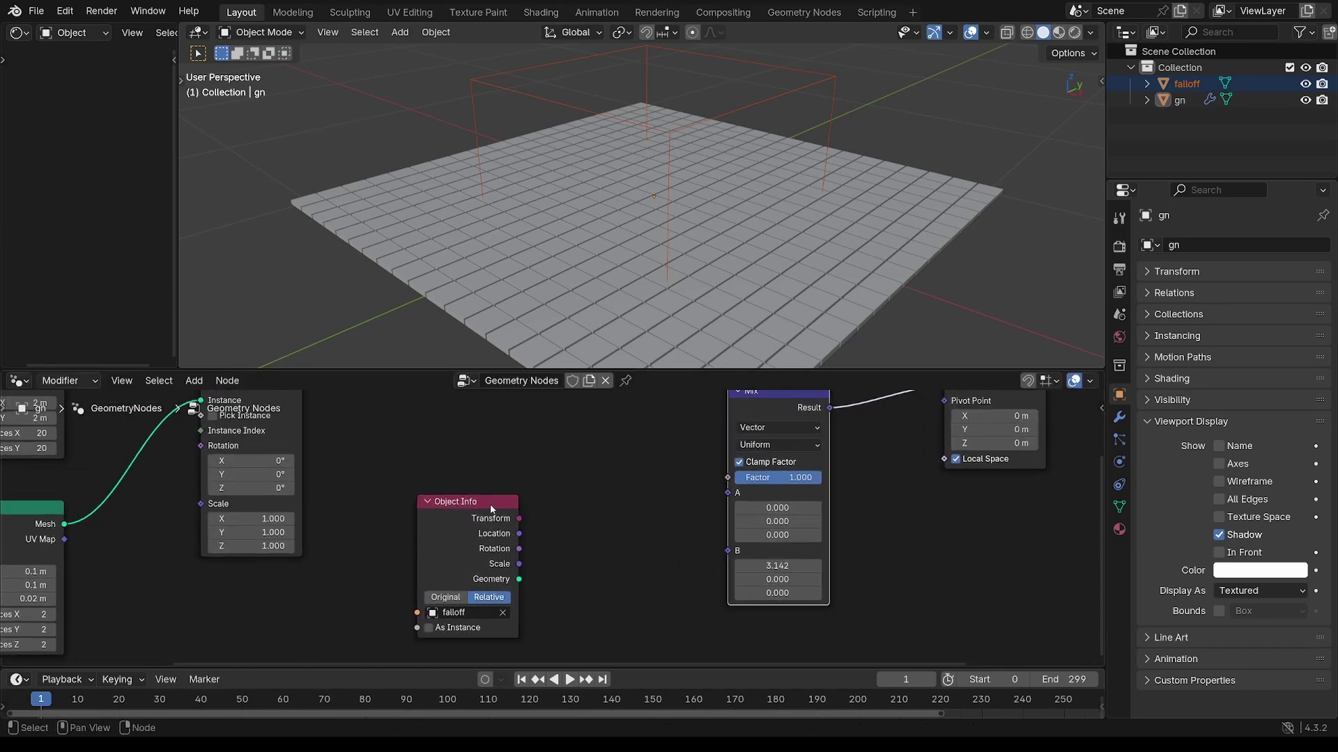
left_click_drag(490, 507, 476, 512)
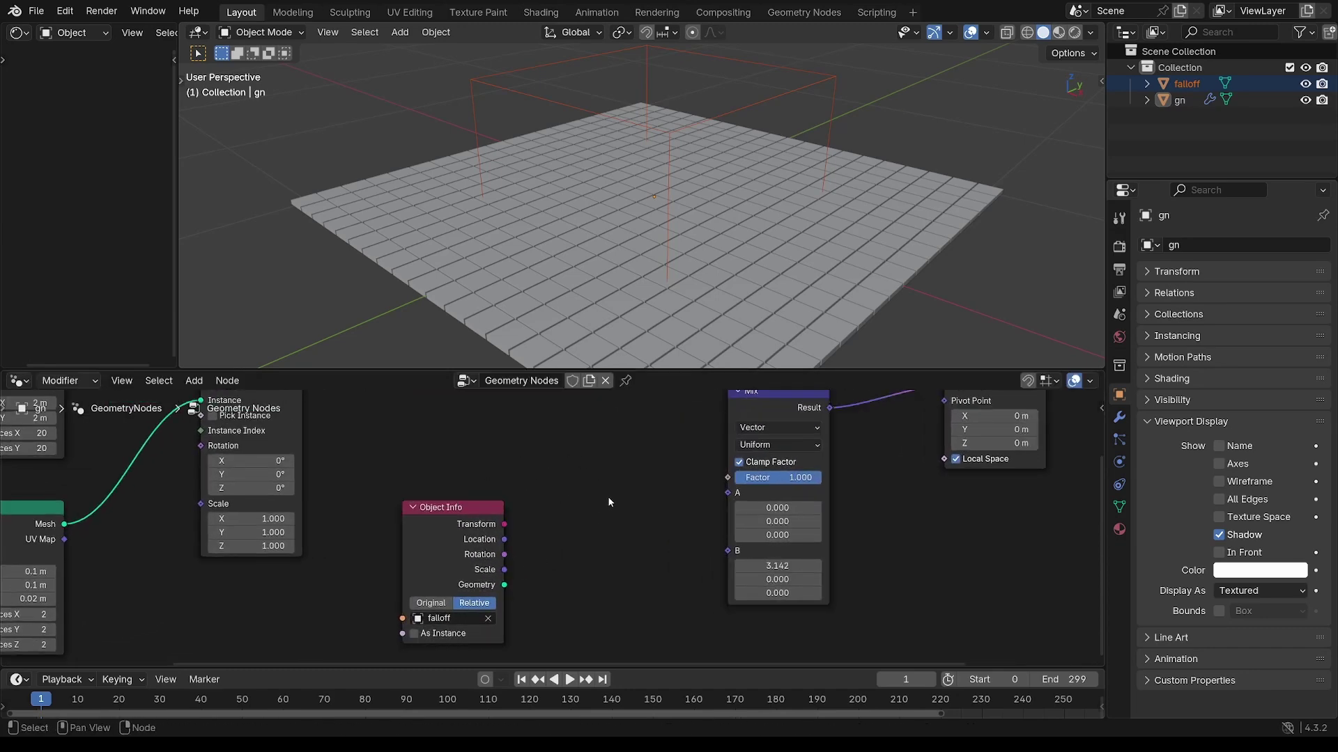
Add a Geometry Proximity node between Object Info and Mix.
key("shift+a")
type("prox")
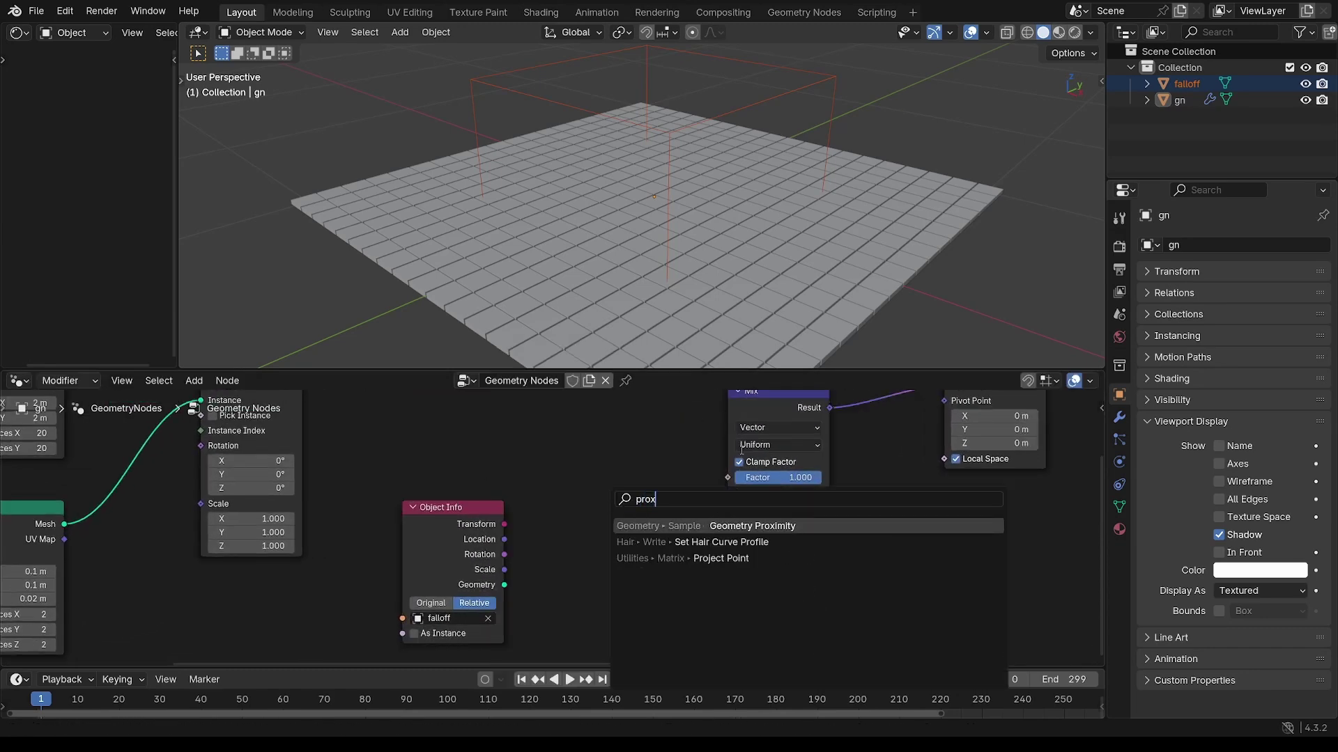
left_click(753, 527)
left_click(602, 481)
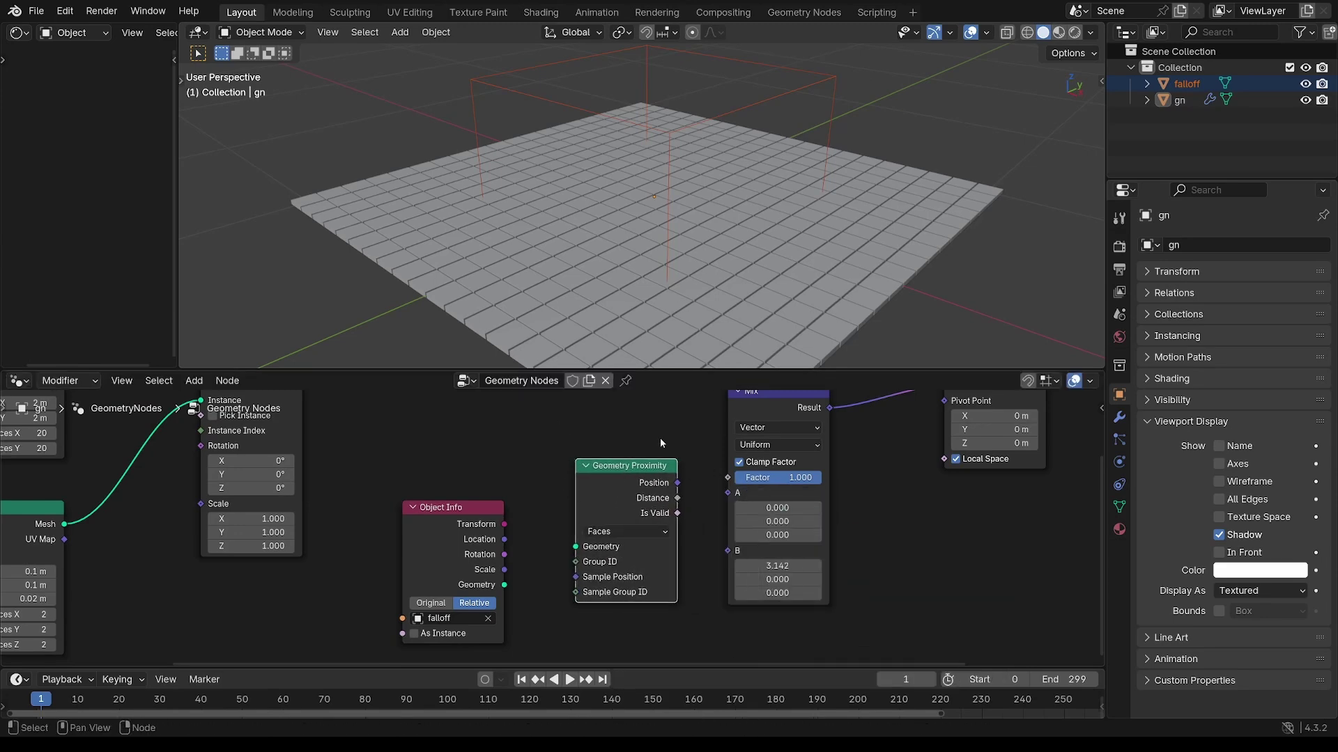
Feed the Object Info geometry into Geometry Proximity and drive the Mix factor with its Distance output.
scroll(557, 481, "up", 2)
left_click_drag(482, 589, 558, 548)
scroll(588, 526, "down", 2)
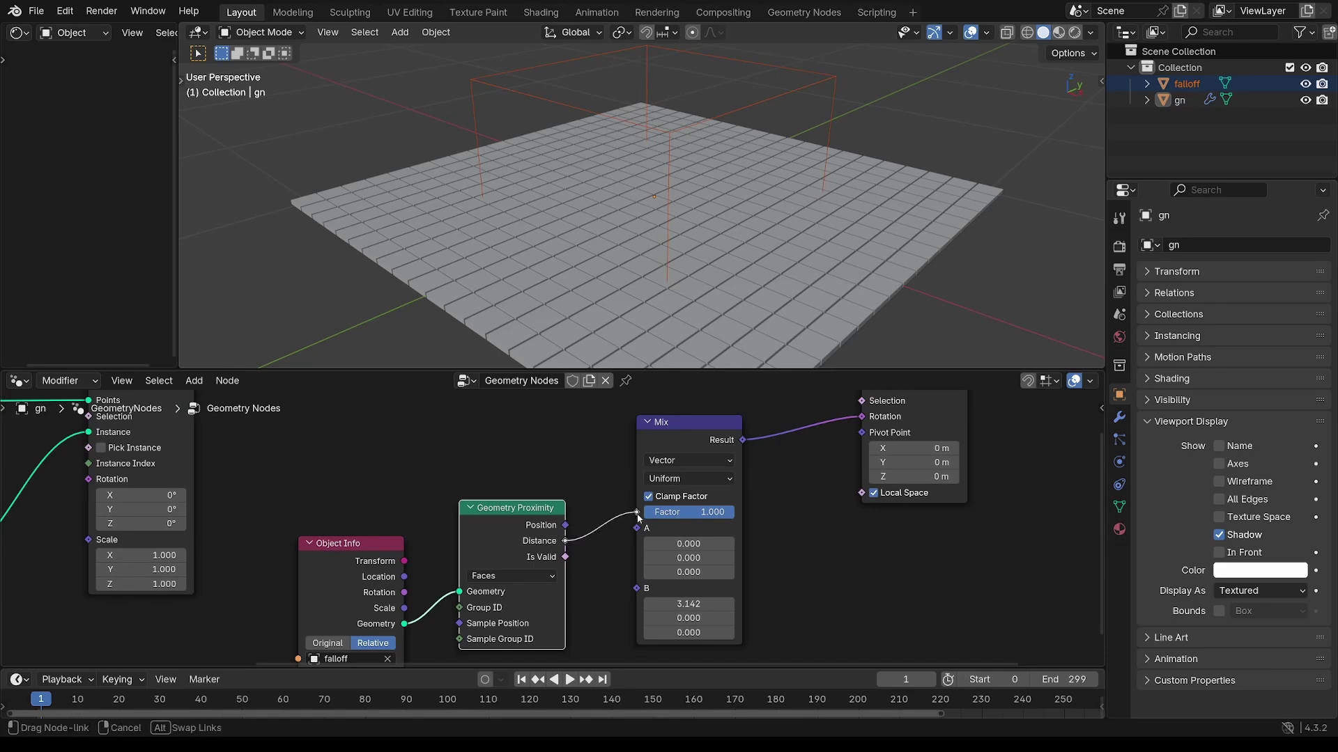
left_click_drag(638, 516, 637, 514)
mouse_move(770, 267)
middle_mouse_down()
mouse_move(747, 277)
mouse_move(712, 250)
mouse_move(574, 220)
middle_mouse_up()
scroll(724, 274, "down", 2)
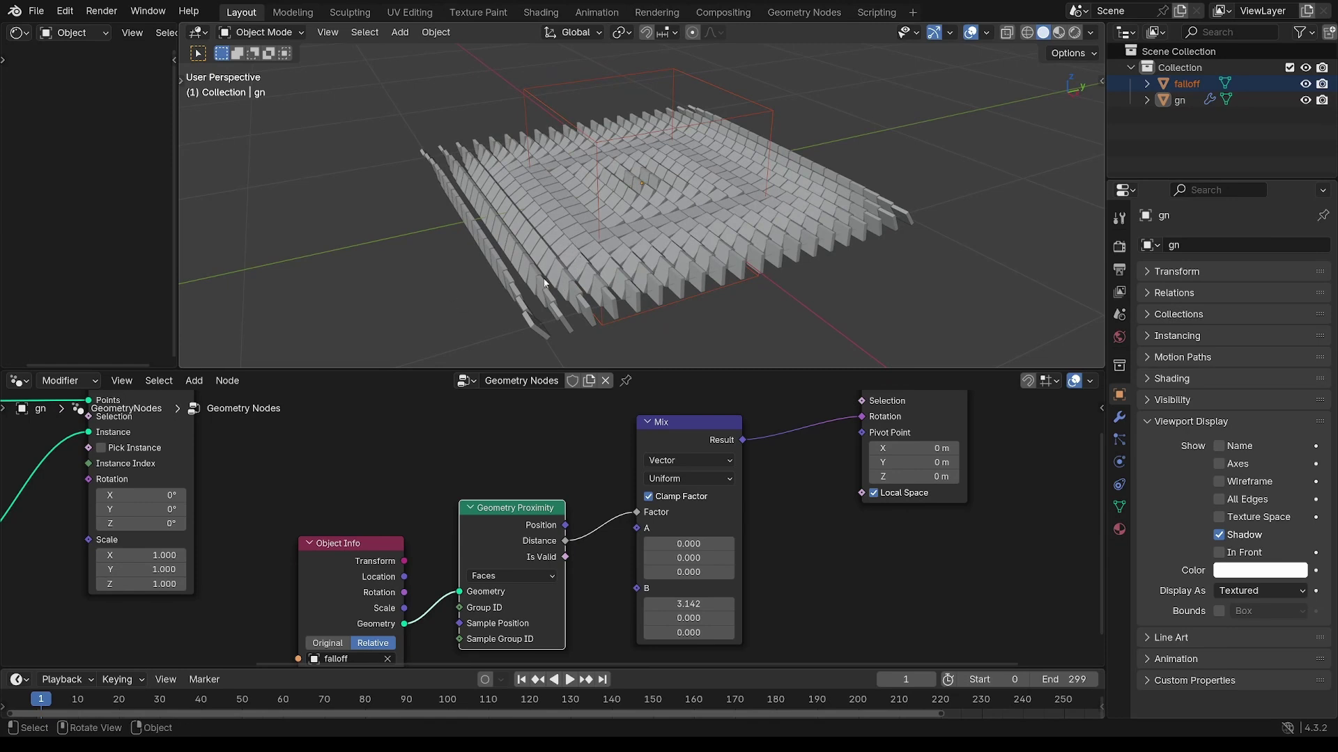
scroll(621, 218, "up", 5)
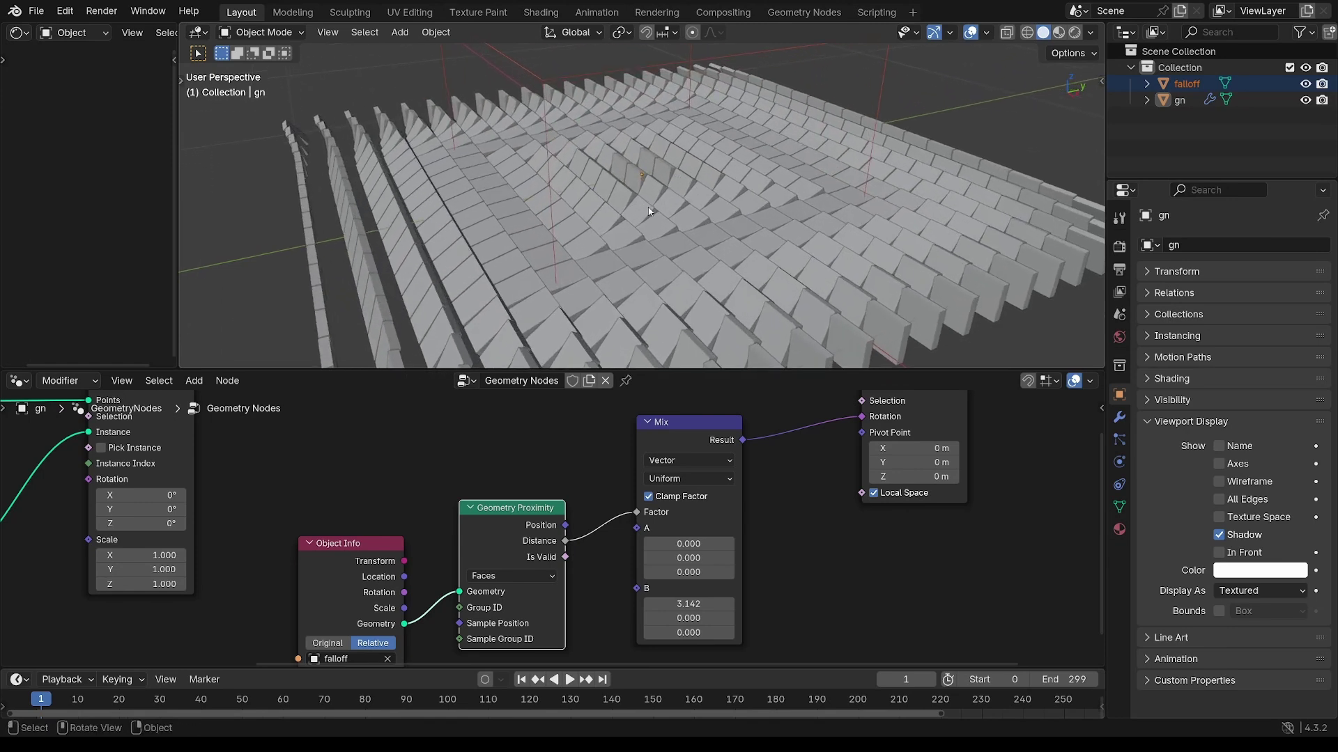
middle_click_drag(648, 209, 392, 260)
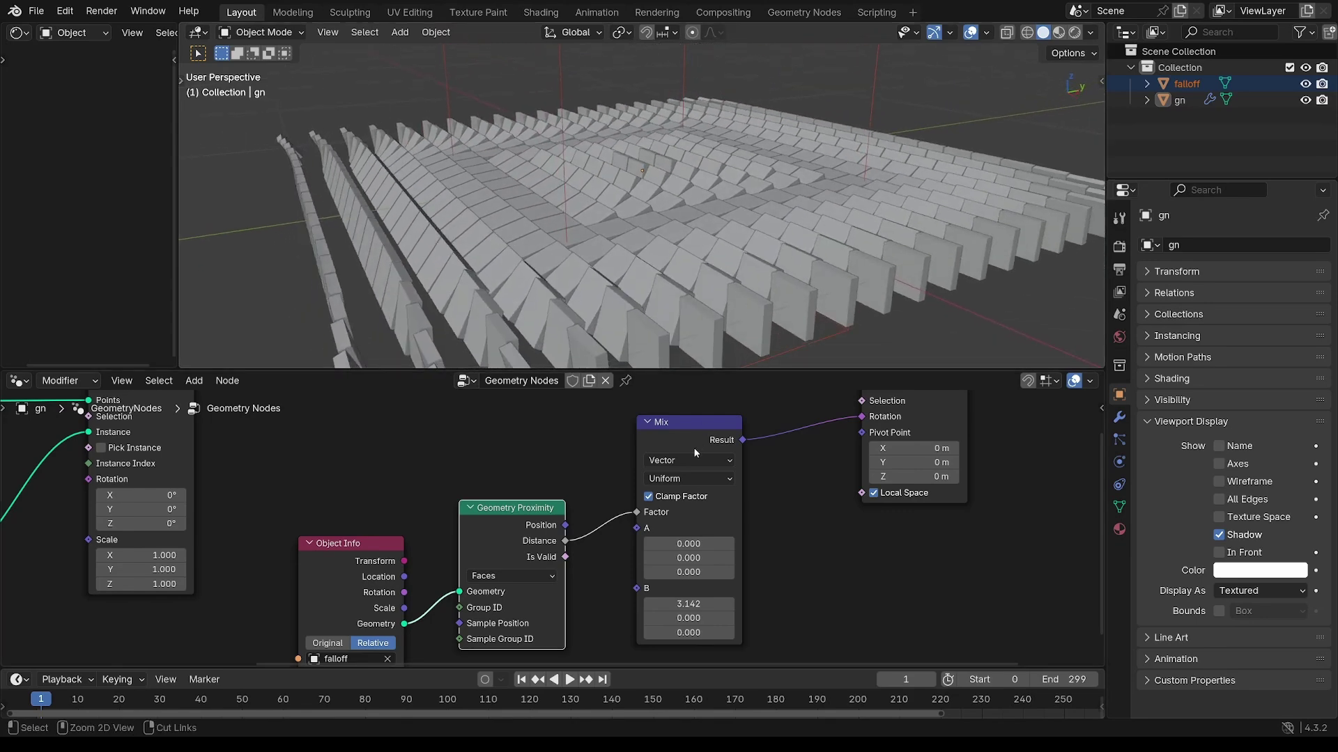
Insert a Map Range node on the link between the Geometry Proximity distance and the Mix factor.
middle_click_drag(687, 456, 457, 509, "ctrl")
left_click_drag(522, 553, 474, 540)
middle_click_drag(474, 540, 582, 477, "ctrl")
left_click(563, 571)
key("shift+a")
type("map")
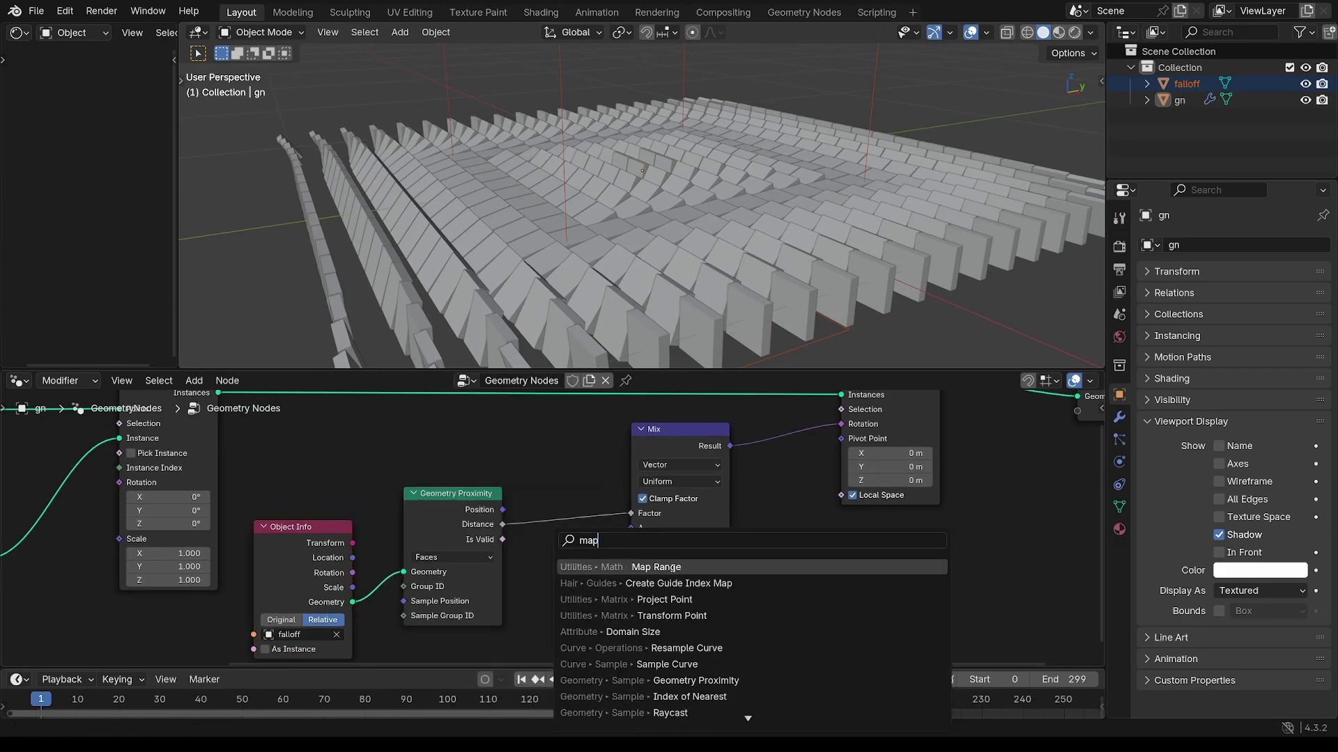
key("Return")
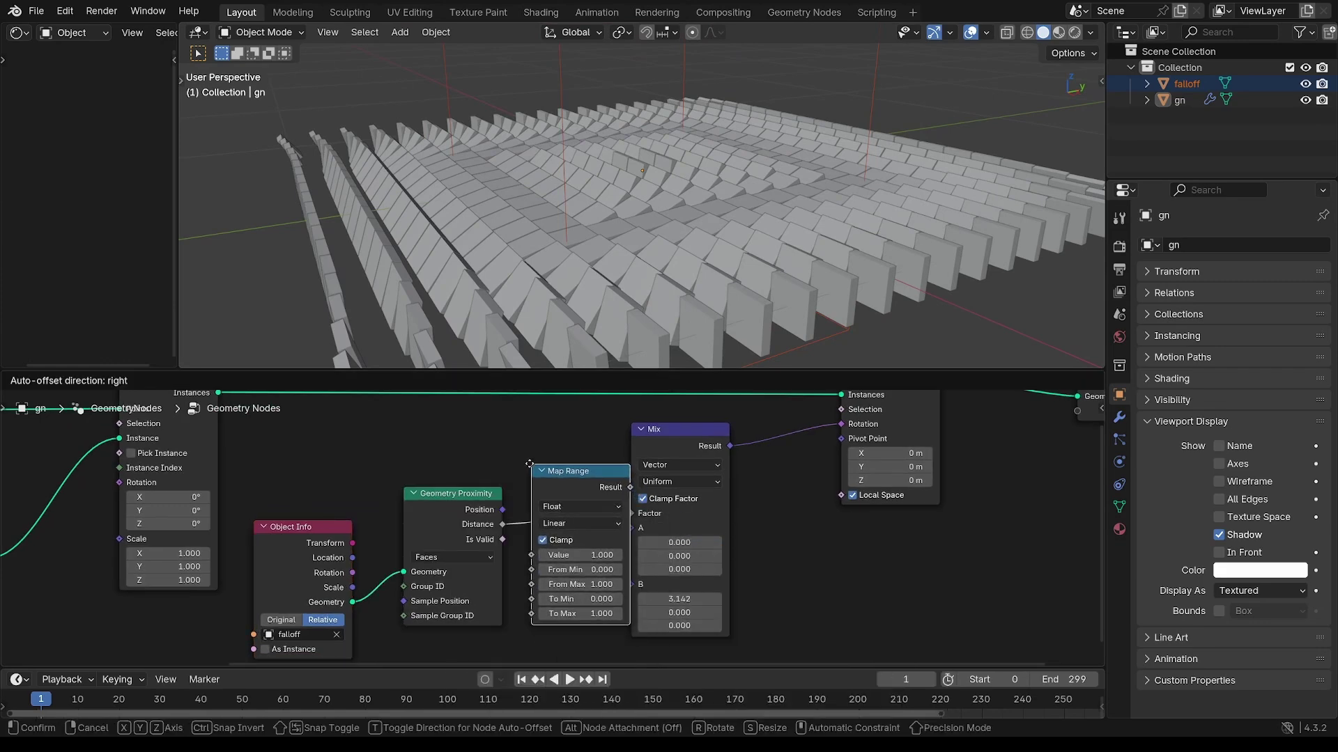
left_click(597, 492)
Set Map Range's To Min to -1 and From Max to 0.2.
scroll(597, 492, "up", 3)
scroll(598, 507, "up", 1)
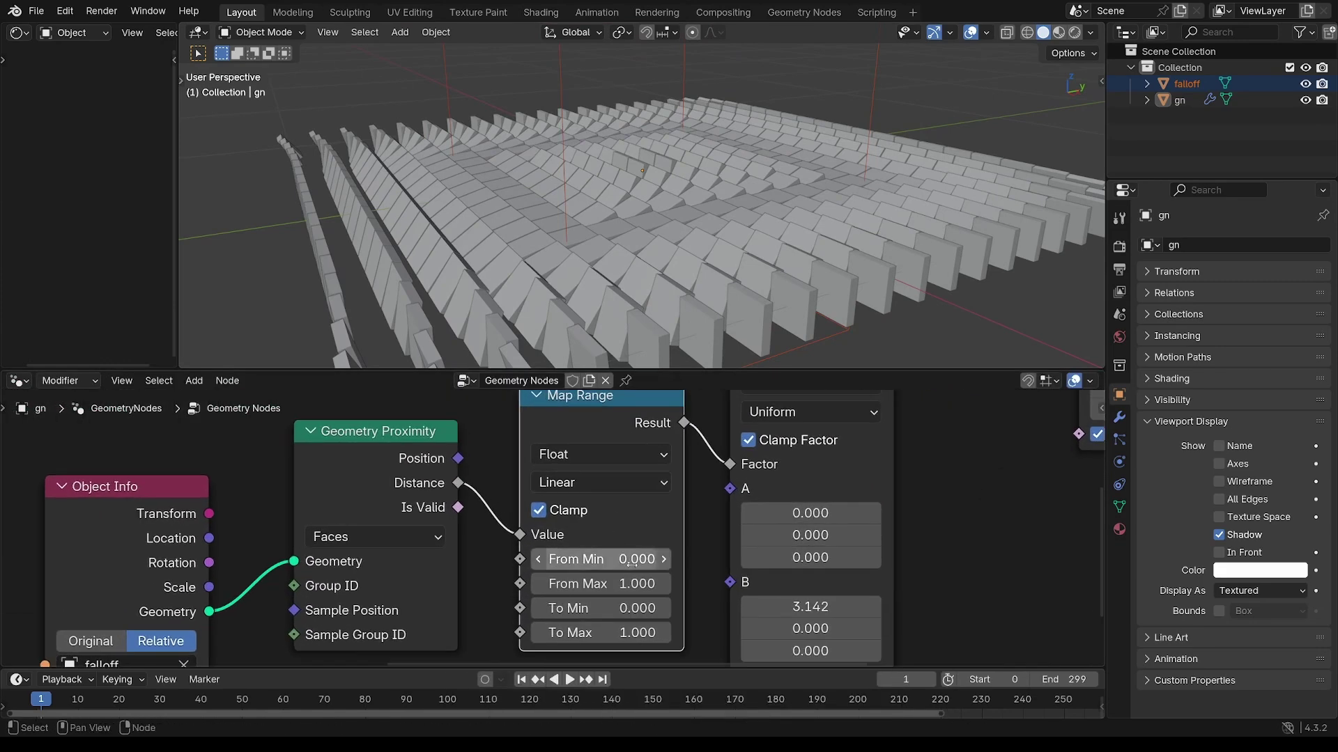
left_click(631, 609)
type("-1")
key("Return")
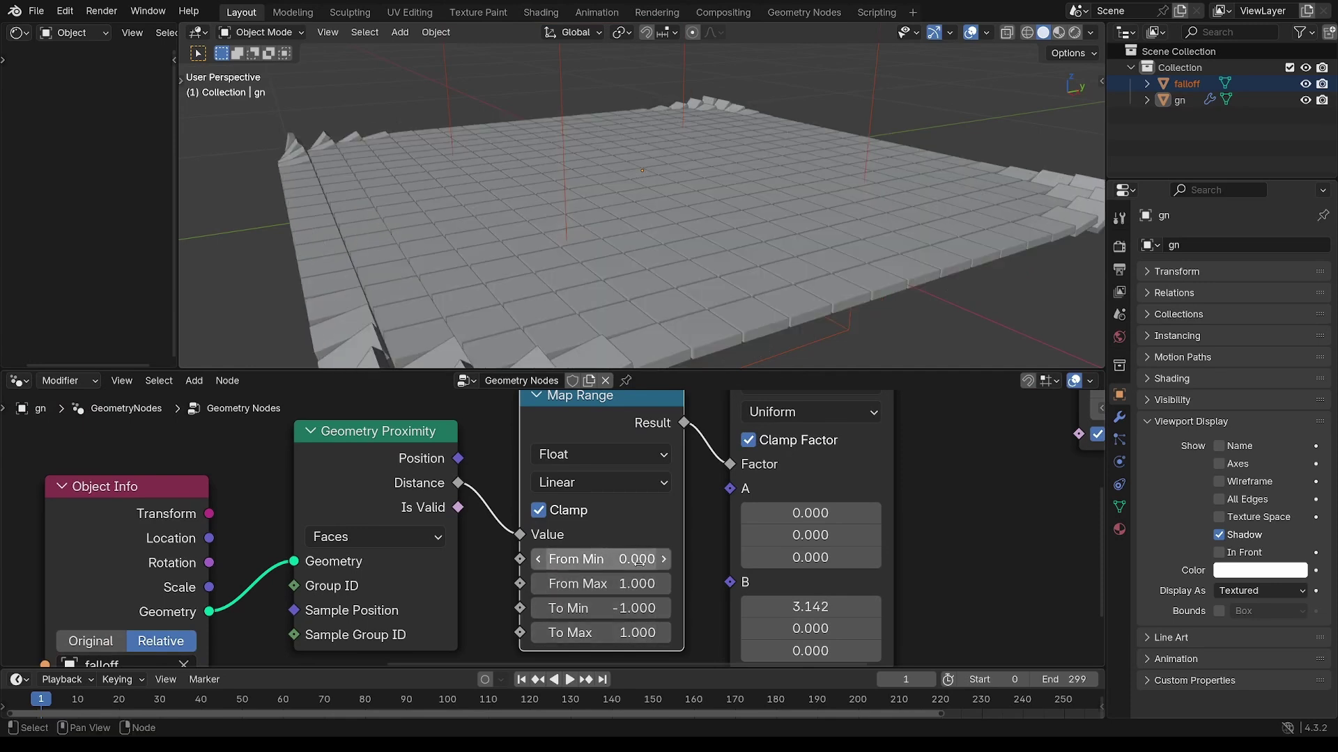
left_click(624, 589)
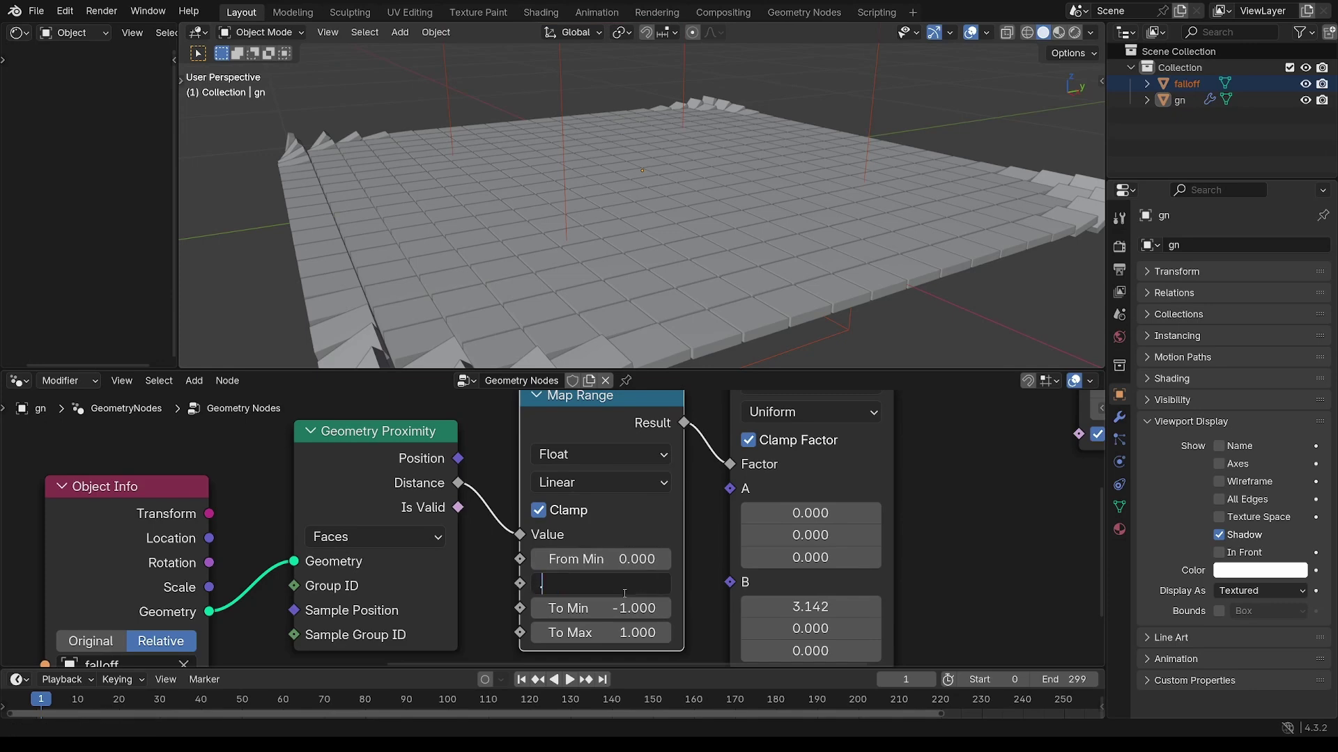
type(".2")
key("Return")
middle_click_drag(730, 175, 584, 161)
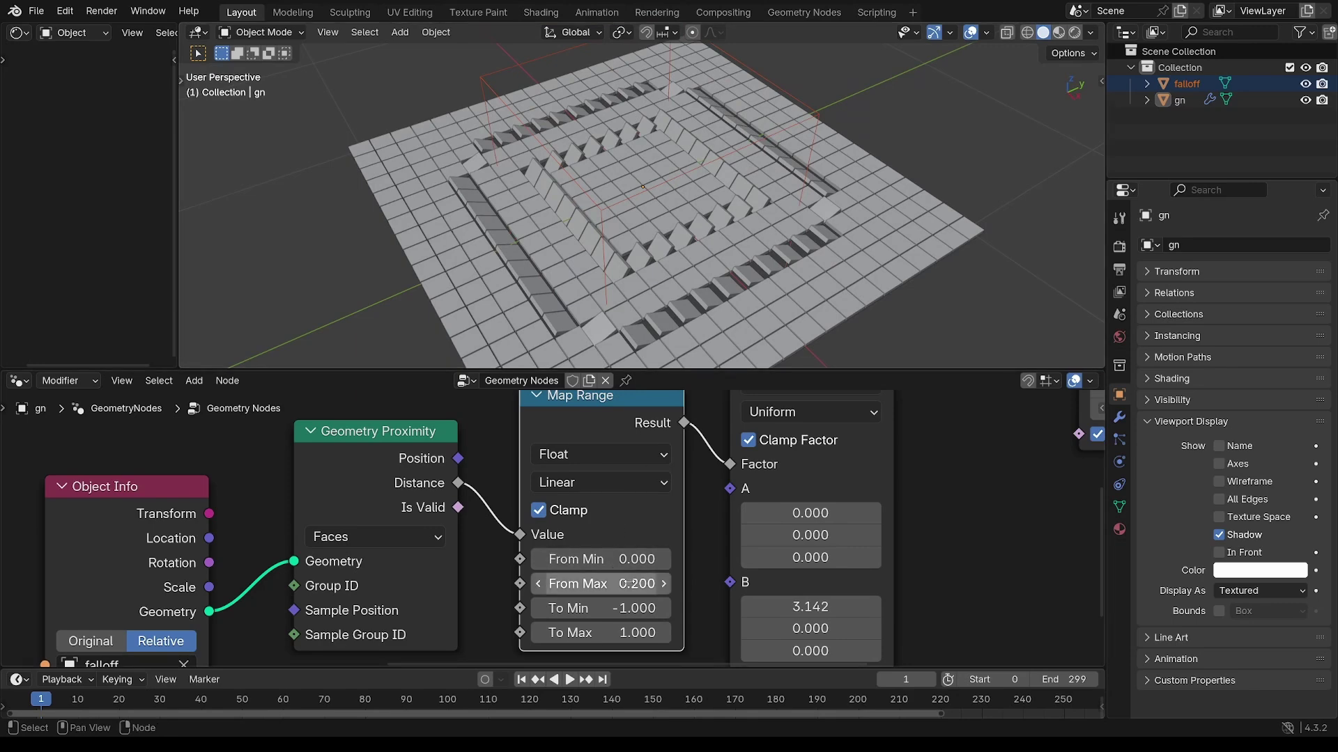
Try varying Map Range's From Max value around 0.2.
mouse_move(636, 583)
left_mouse_down()
mouse_move(691, 584)
mouse_move(624, 592)
left_mouse_up()
scroll(635, 585, "up", 13, "ctrl")
scroll(636, 585, "down", 12, "ctrl")
scroll(638, 586, "up", 3, "ctrl")
left_click(623, 592)
key("Return")
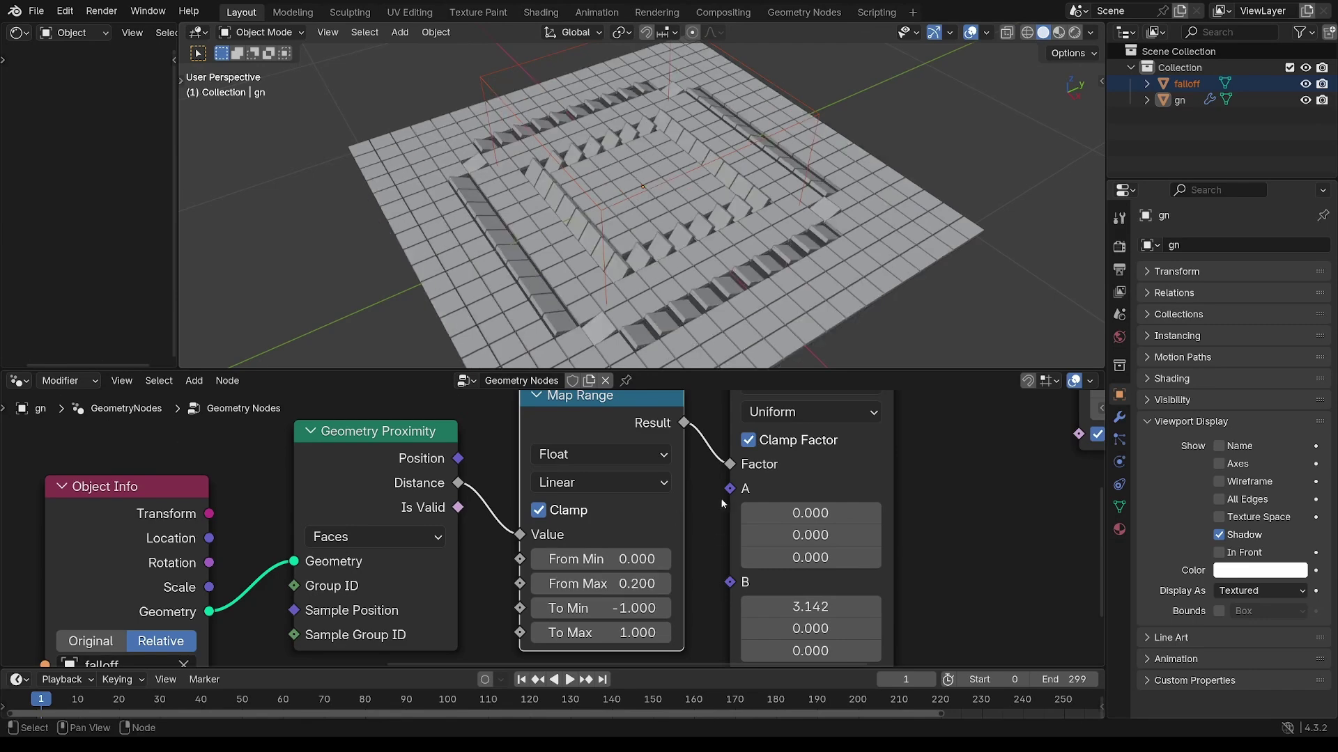
Select all nodes from Object Info through Group Output and move them farther from Instance on Points to free up space.
scroll(607, 611, "down", 4)
middle_click_drag(692, 234, 661, 207)
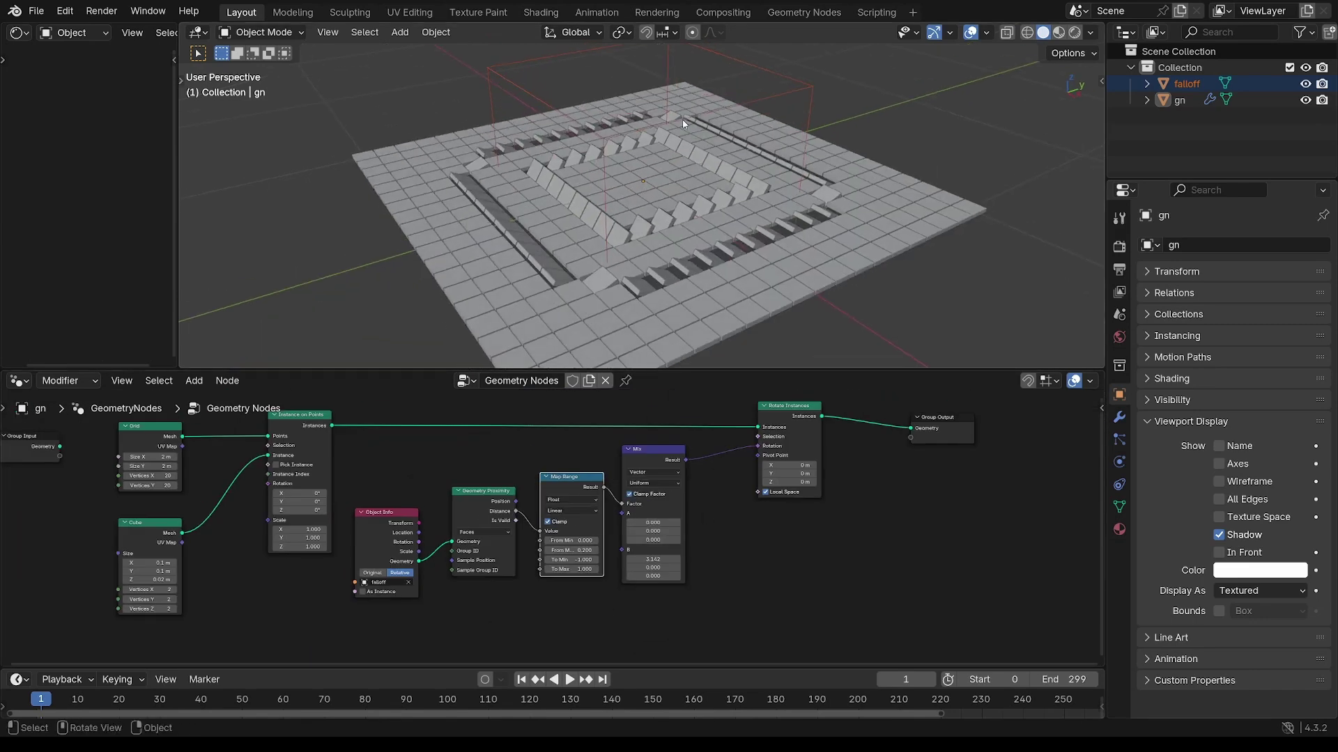
middle_click_drag(817, 389, 775, 418)
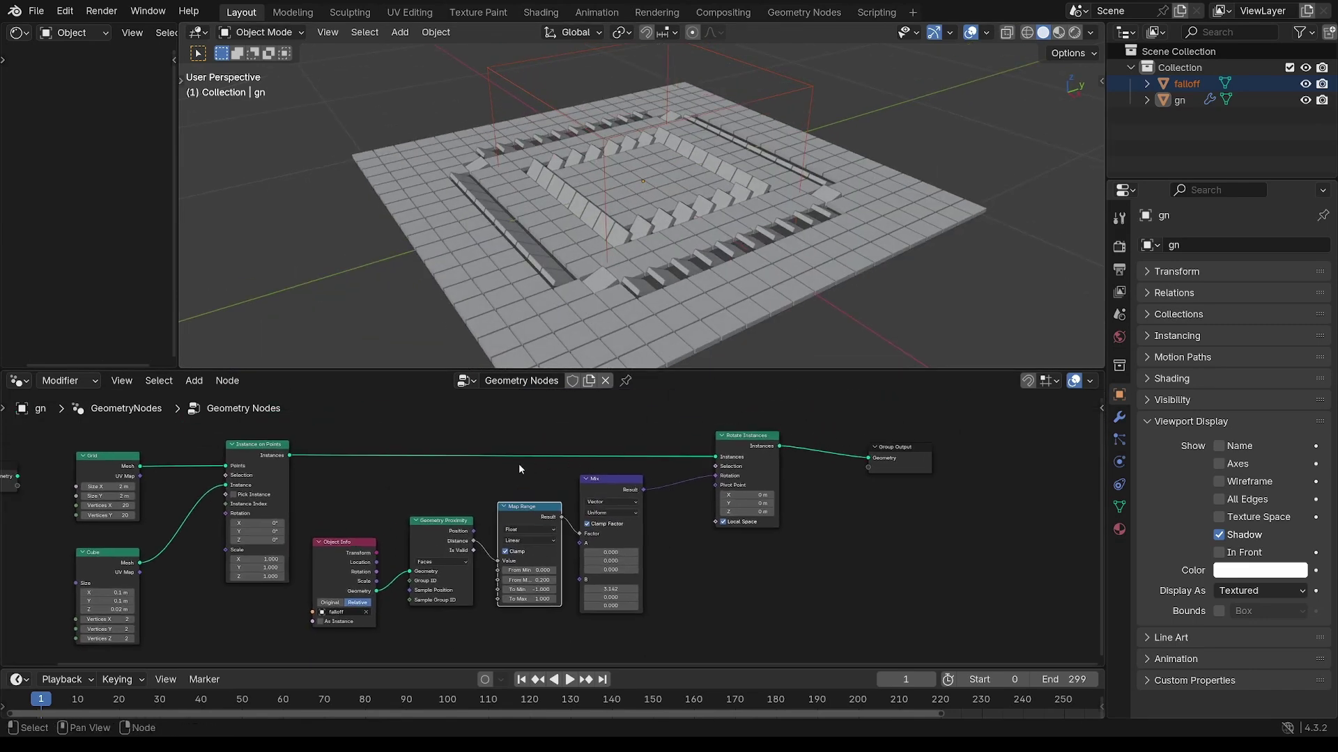
left_click_drag(342, 414, 944, 623)
left_click_drag(742, 441, 854, 441)
middle_click_drag(550, 496, 862, 484, "shift")
Add a material named black to the gn object and set its base color value to 0.
left_click(1177, 101)
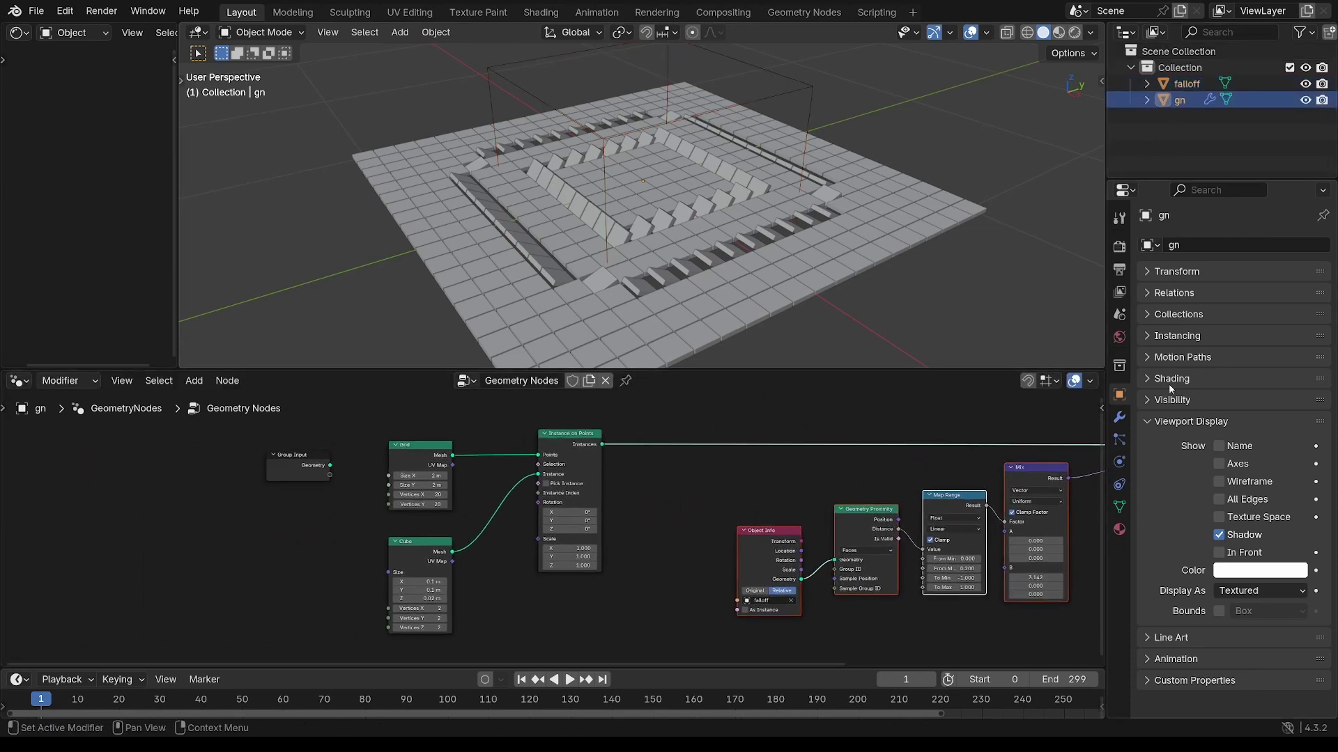
left_click(1119, 530)
left_click(1322, 246)
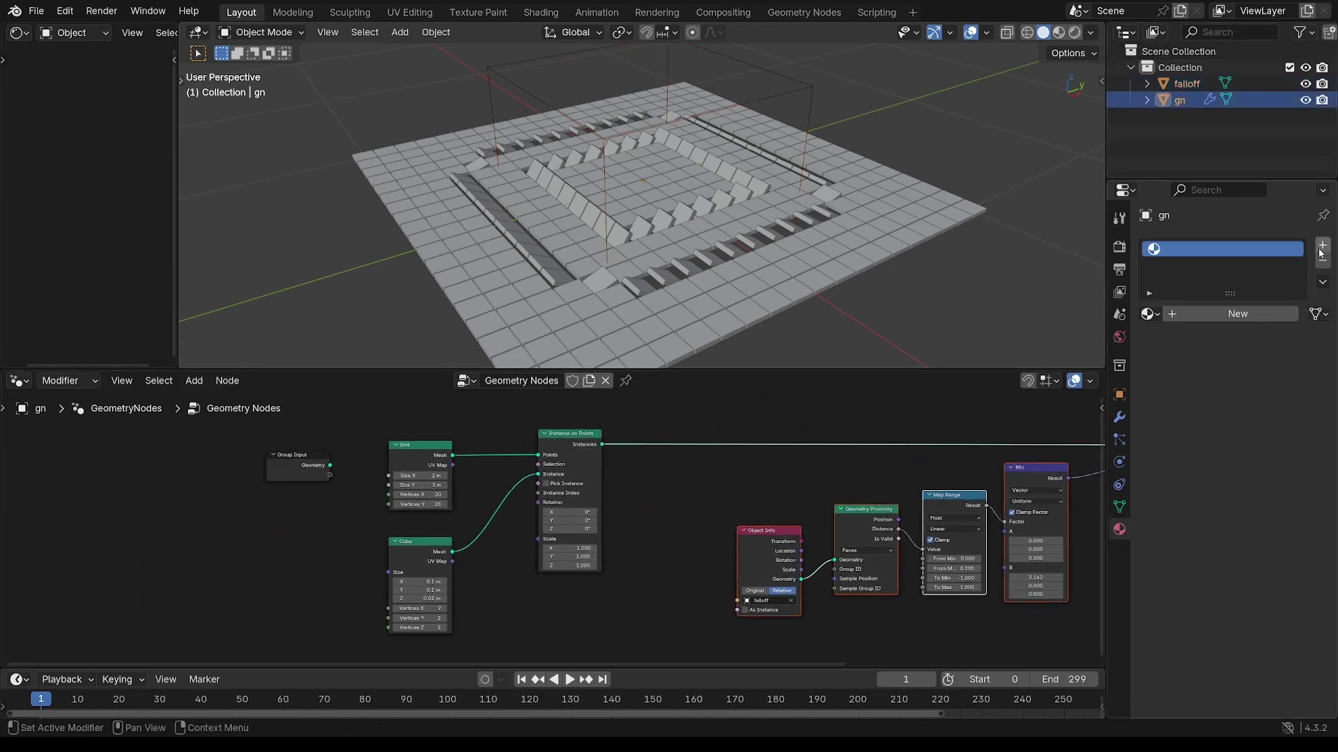
left_click(1198, 315)
double_click(1183, 251)
type("black")
key("Return")
left_click(1268, 415)
left_click_drag(1291, 232, 1294, 279)
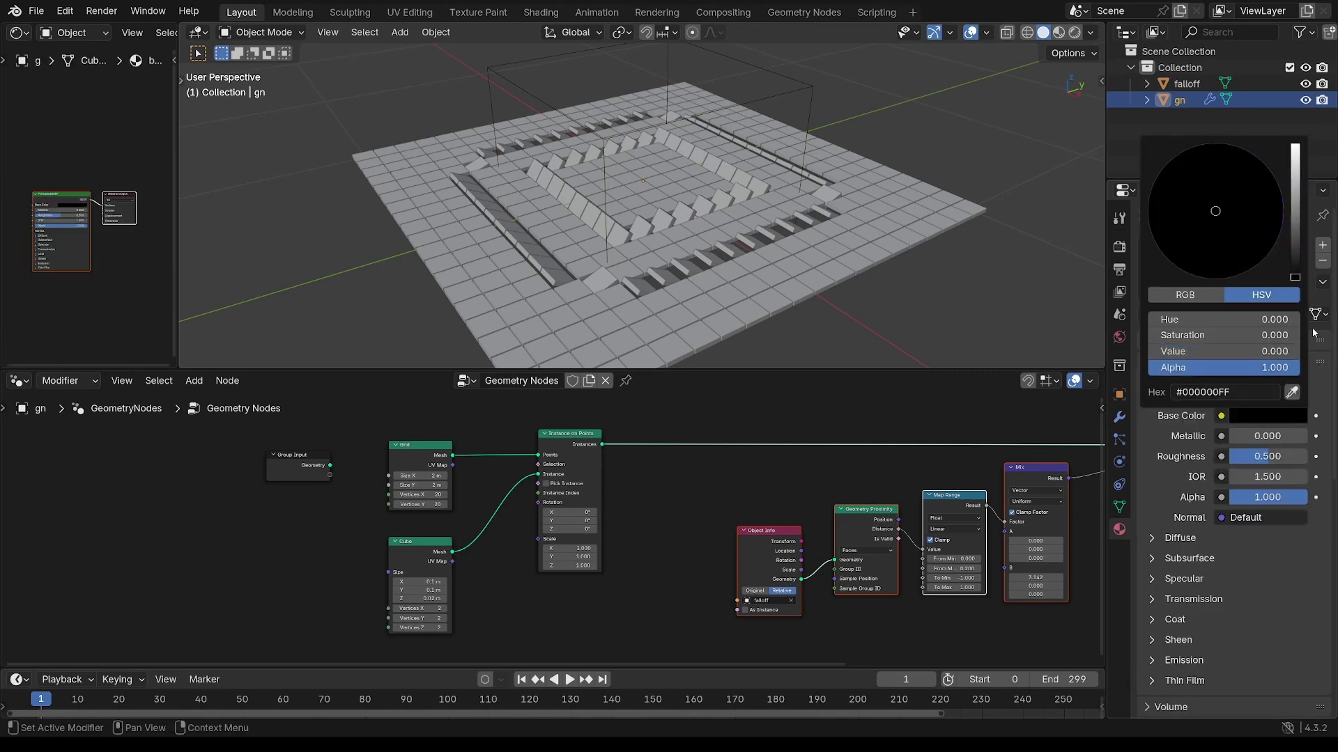
Add a second material slot to gn with a new material named red and a saturated red base color.
left_click(1321, 245)
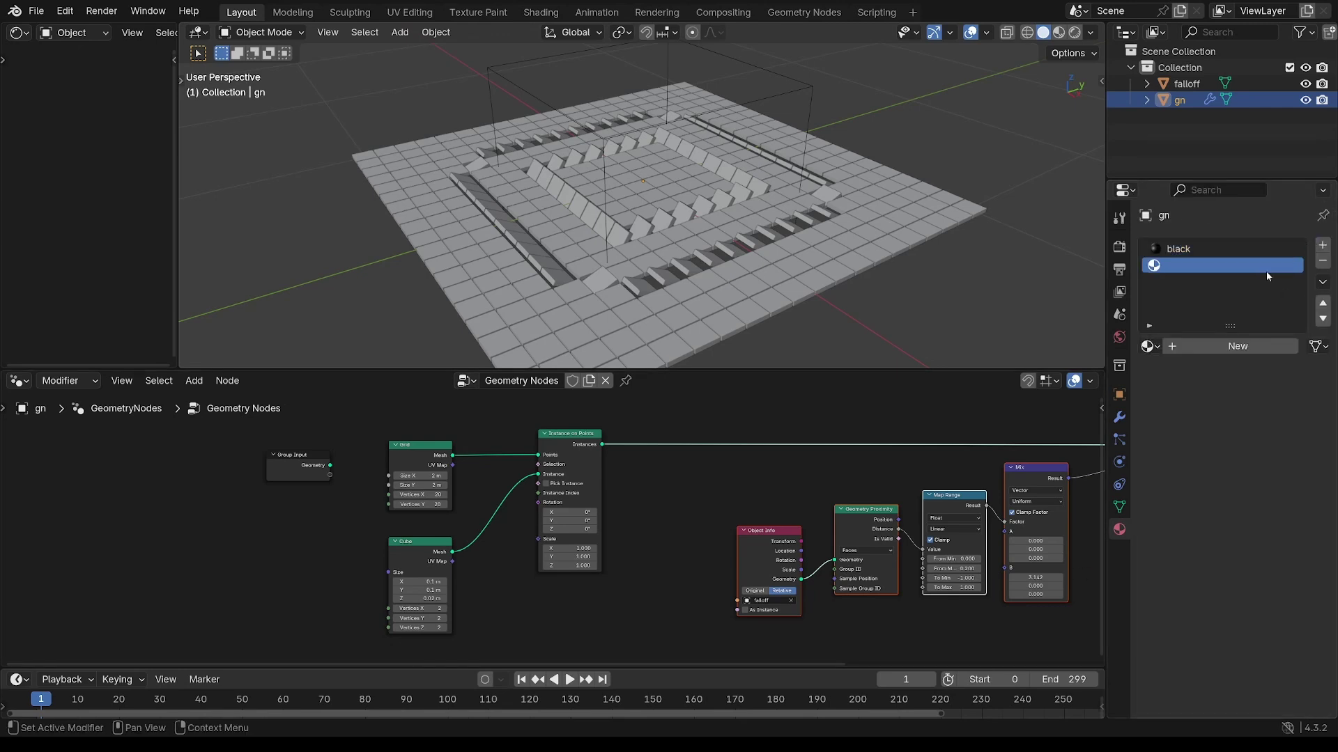
left_click(1197, 347)
double_click(1183, 266)
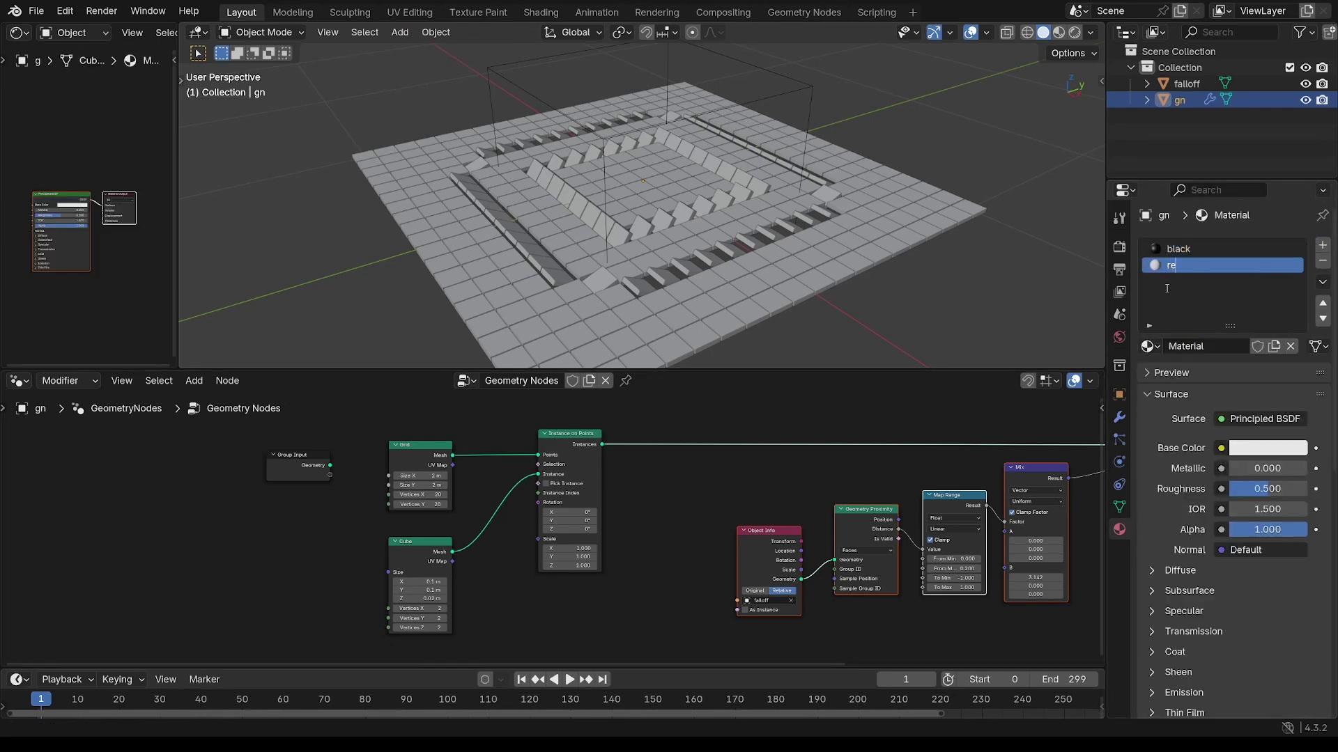
type("re")
key("Return")
left_click(1271, 449)
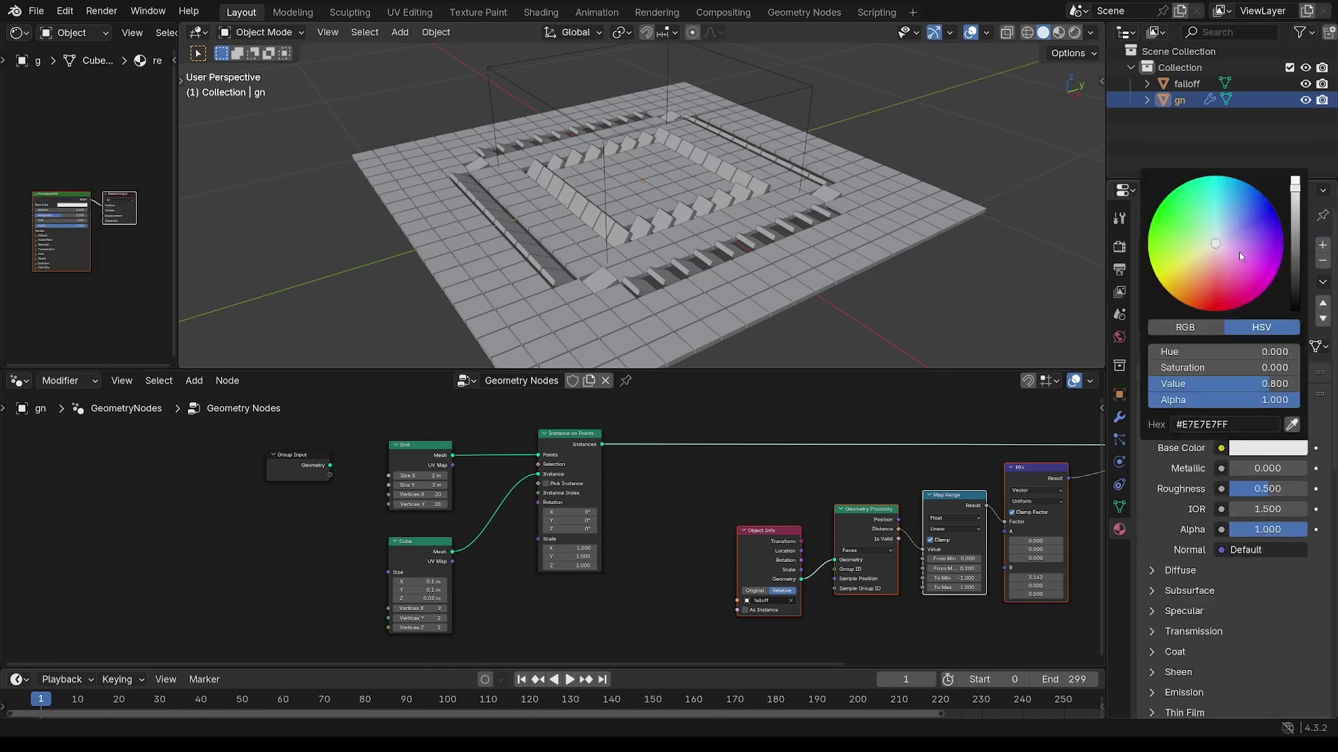
left_click_drag(1231, 259, 1209, 310)
Move the Cube node farther from Instance on Points to make room for more nodes between them.
scroll(392, 540, "up", 1)
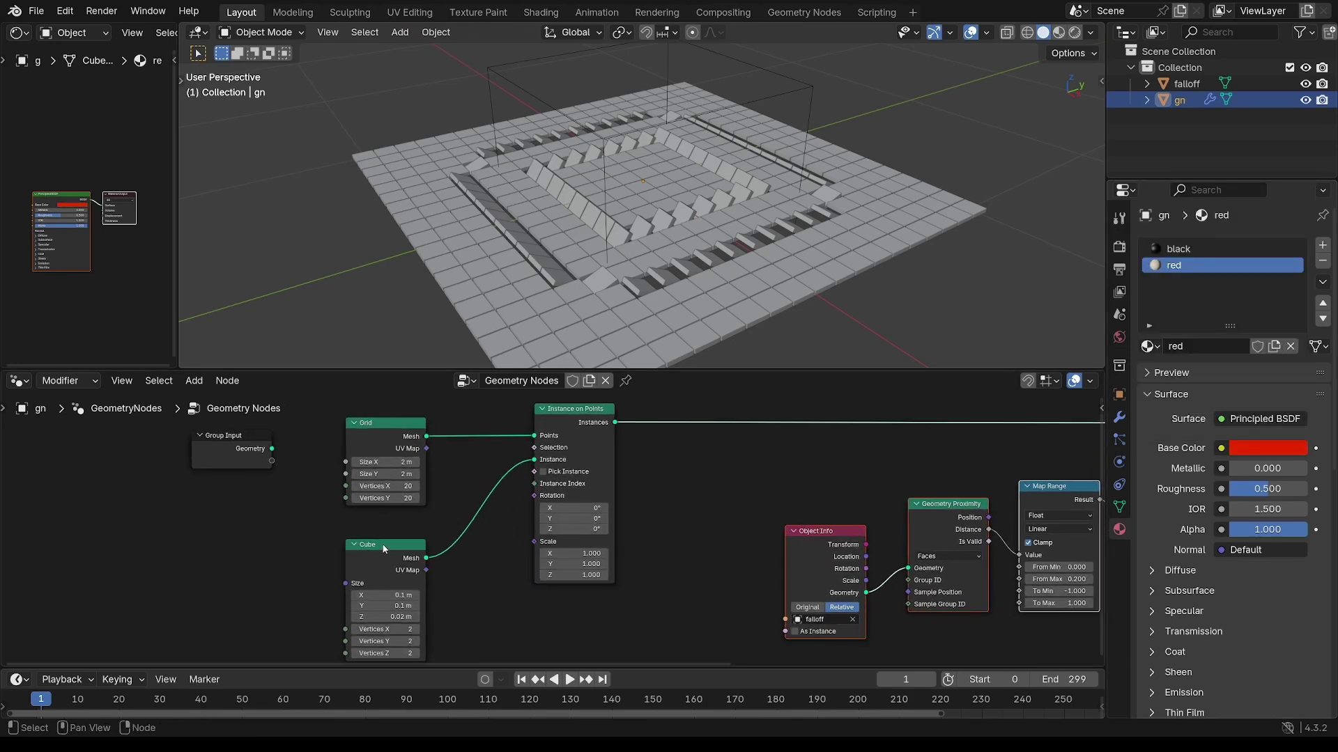
scroll(393, 540, "up", 3)
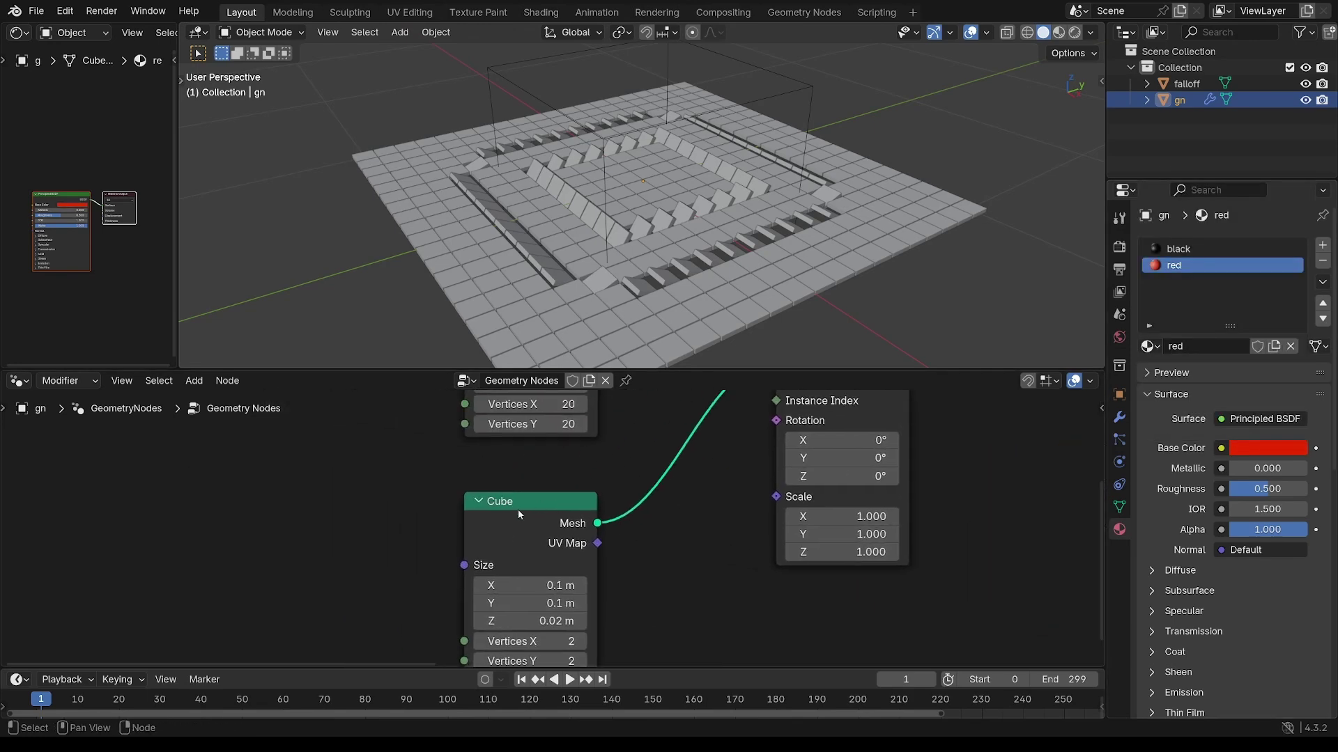
left_click_drag(520, 509, 354, 491)
scroll(550, 534, "down", 2)
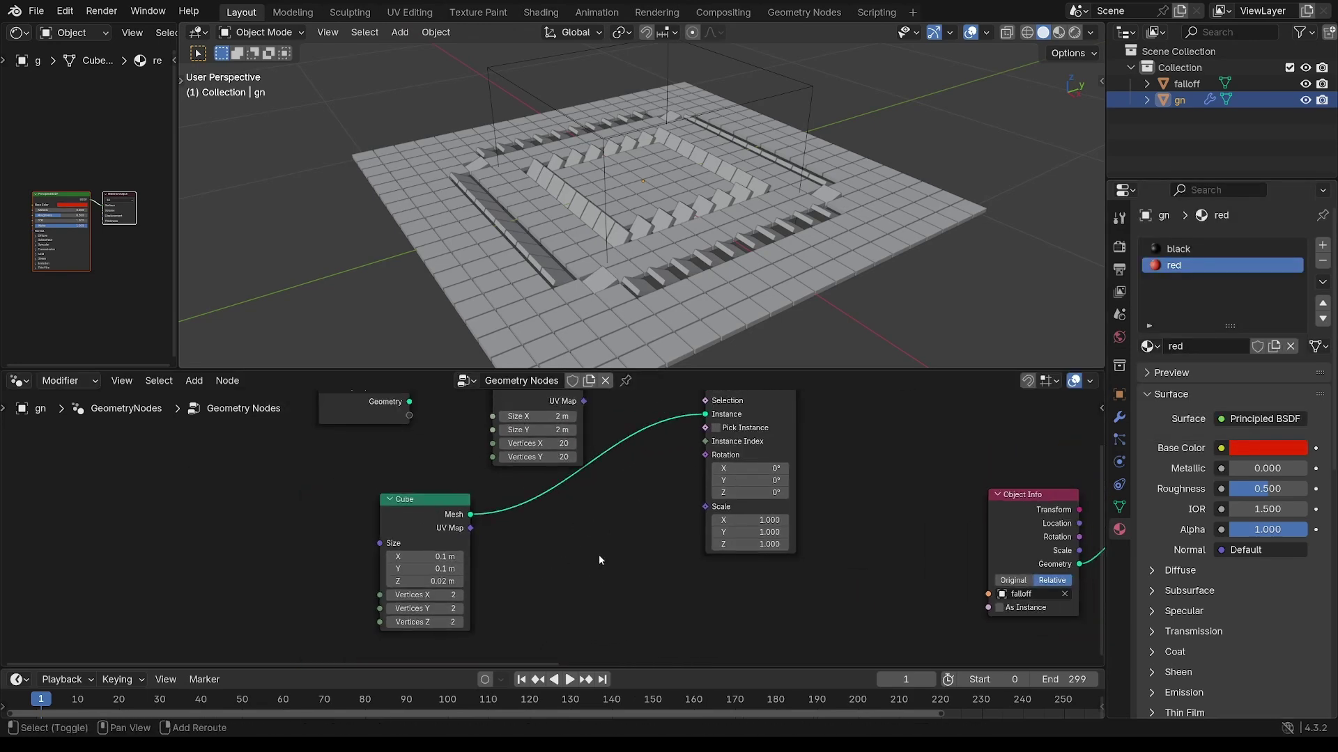
Insert a Set Material node between Cube and Instance on Points and assign the black material to it.
key("shift+a")
mouse_move(566, 617)
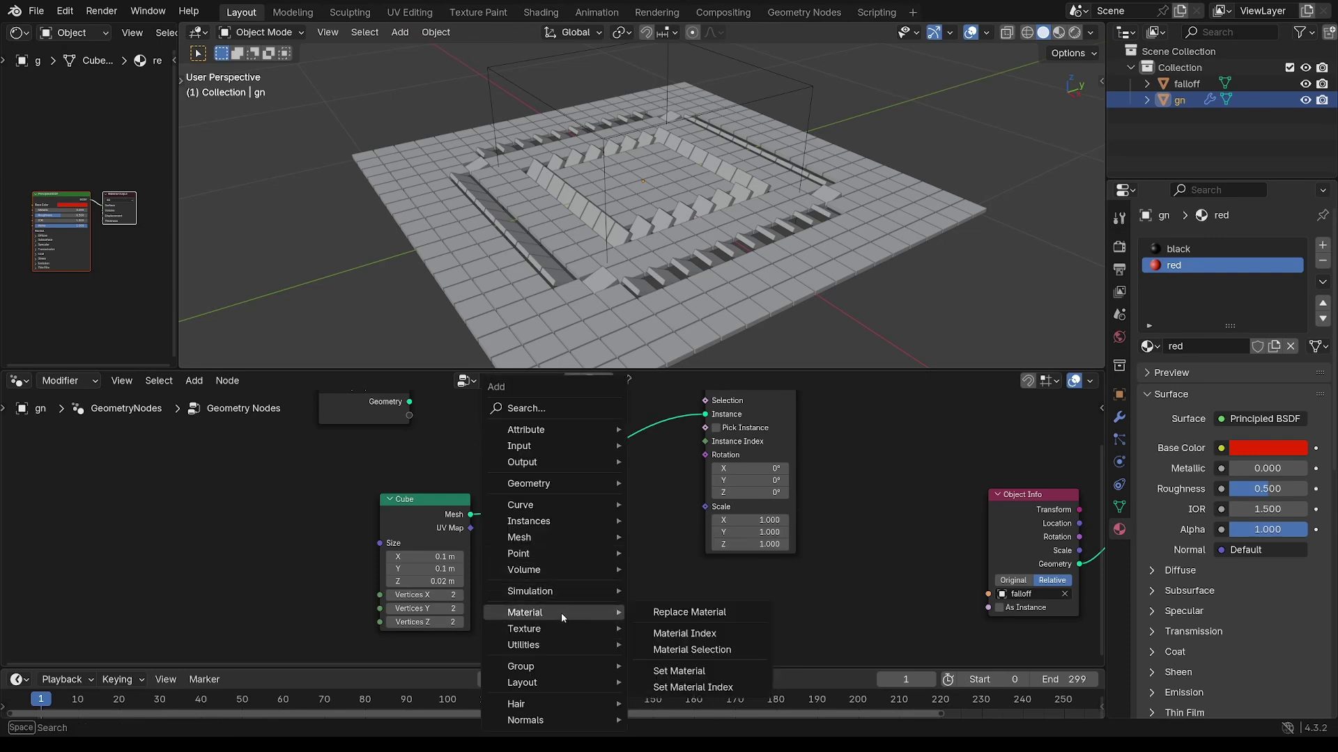
left_click(679, 670)
left_click(582, 519)
scroll(613, 418, "up", 2)
scroll(557, 528, "up", 1)
left_click(606, 559)
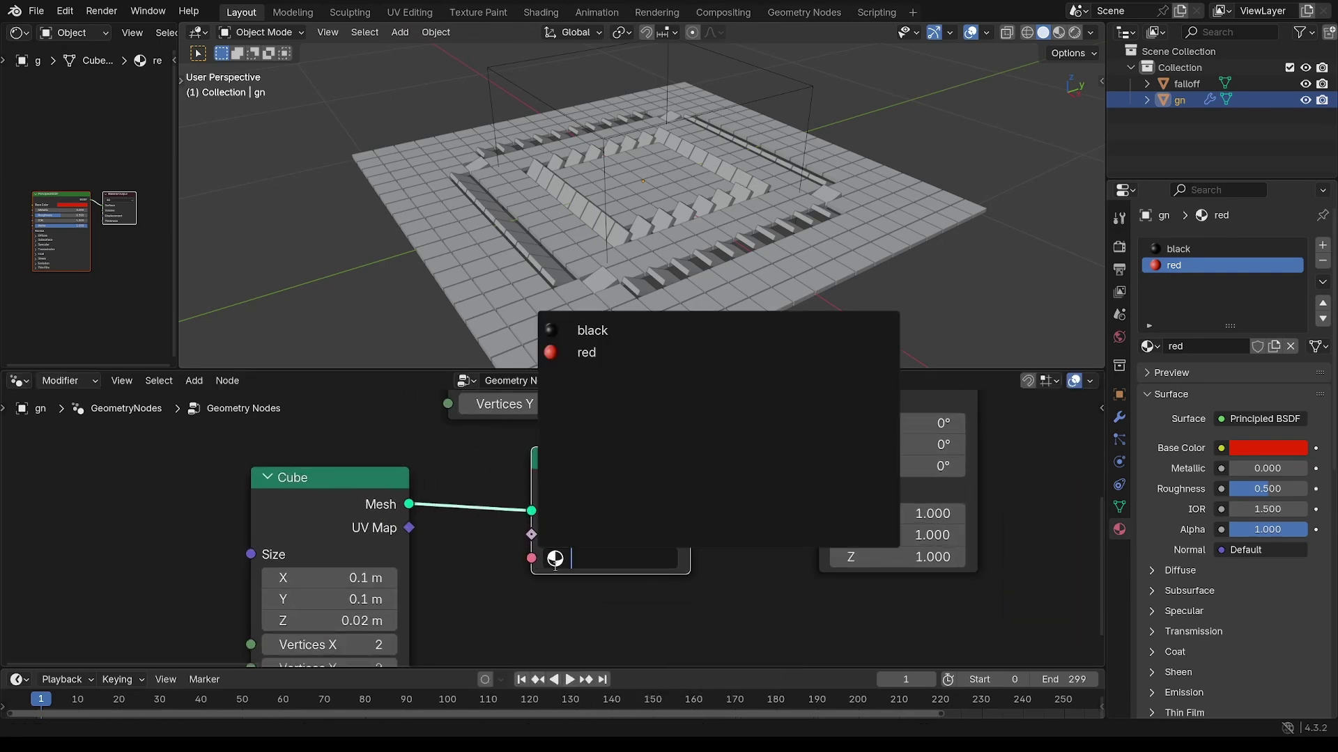
left_click(617, 331)
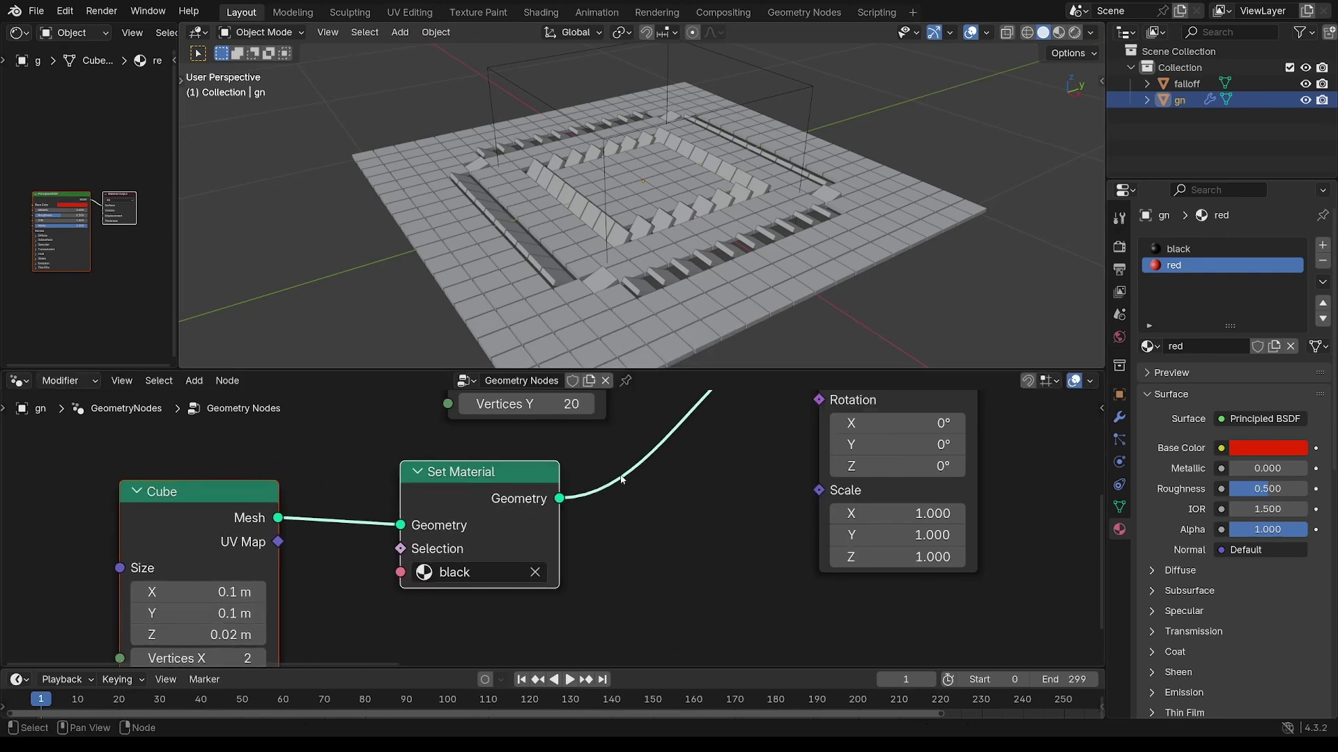
Duplicate the Set Material node onto the link after the black one and assign the red material to the copy.
scroll(653, 481, "down", 2)
left_click(511, 496)
key("shift+d")
left_click(642, 484)
middle_click_drag(641, 484, 623, 477)
left_click(596, 519)
left_click(610, 556)
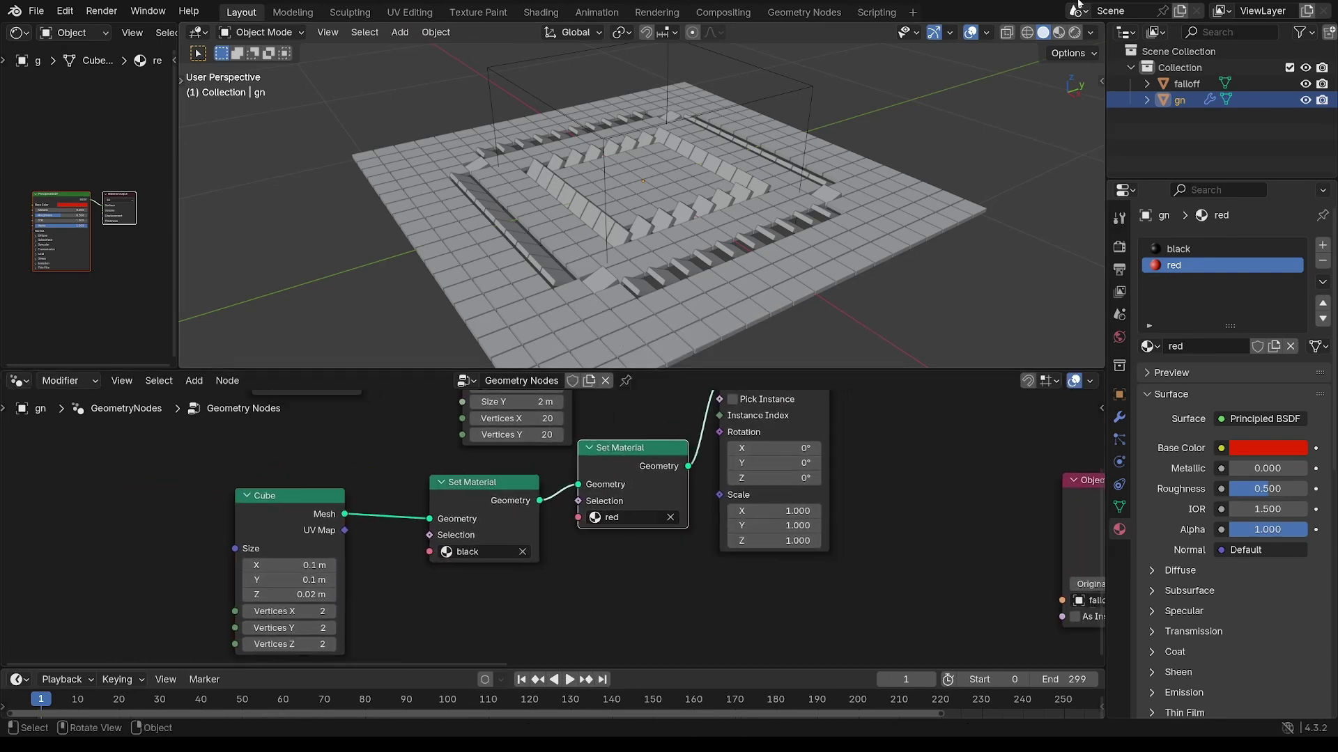
Switch the viewport to Material Preview shading and space the black Set Material node apart from the red one.
left_click(1058, 32)
mouse_move(666, 279)
middle_mouse_down()
mouse_move(672, 169)
mouse_move(634, 400)
middle_mouse_up()
middle_click_drag(543, 564, 583, 482, "ctrl")
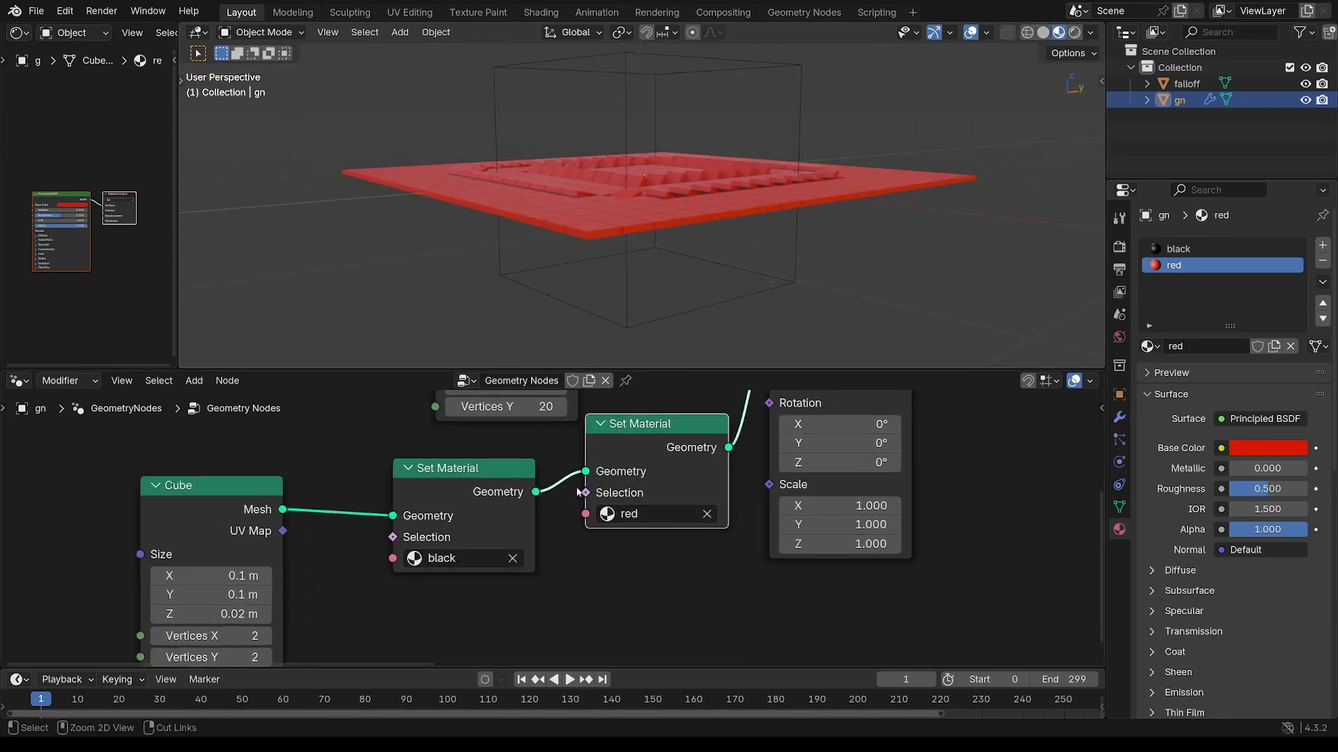
left_click_drag(473, 479, 439, 448)
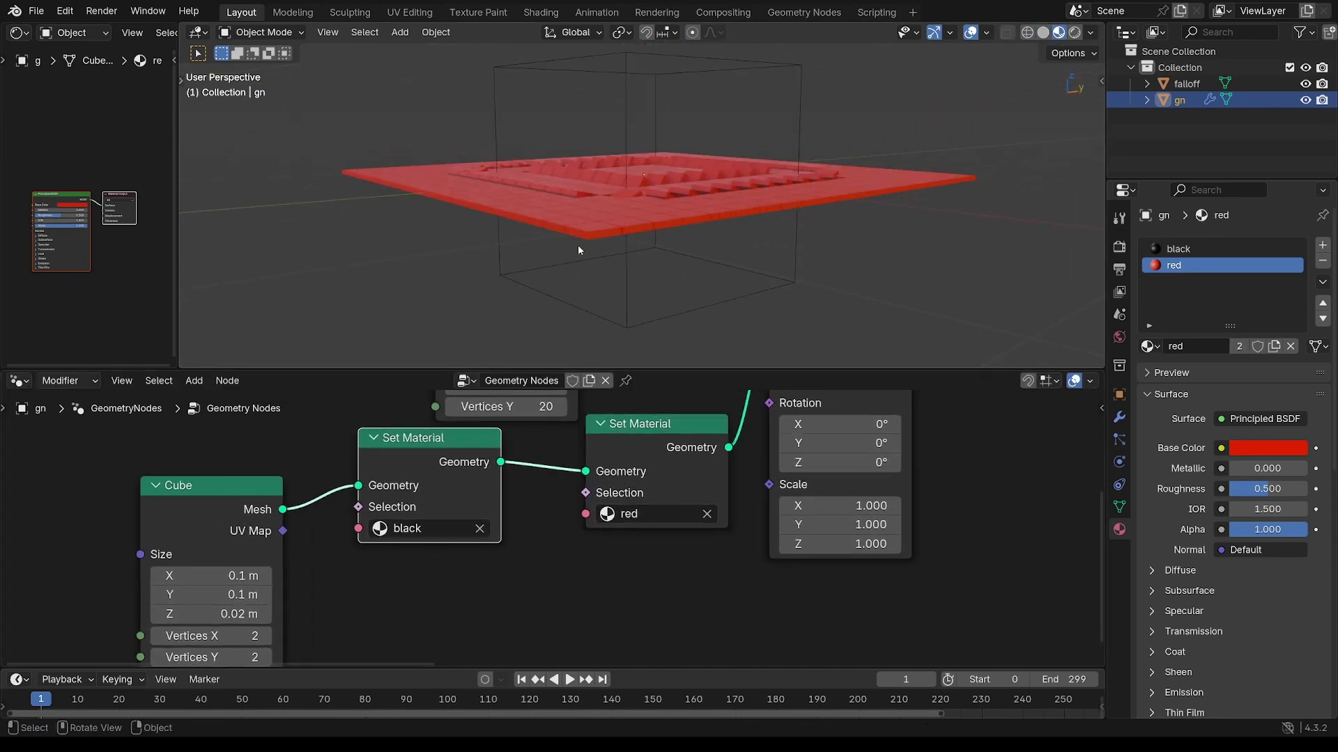
Add an Index node below the black Set Material node.
middle_click_drag(571, 545, 551, 503)
left_click(575, 576)
key("shift+a")
mouse_move(578, 579)
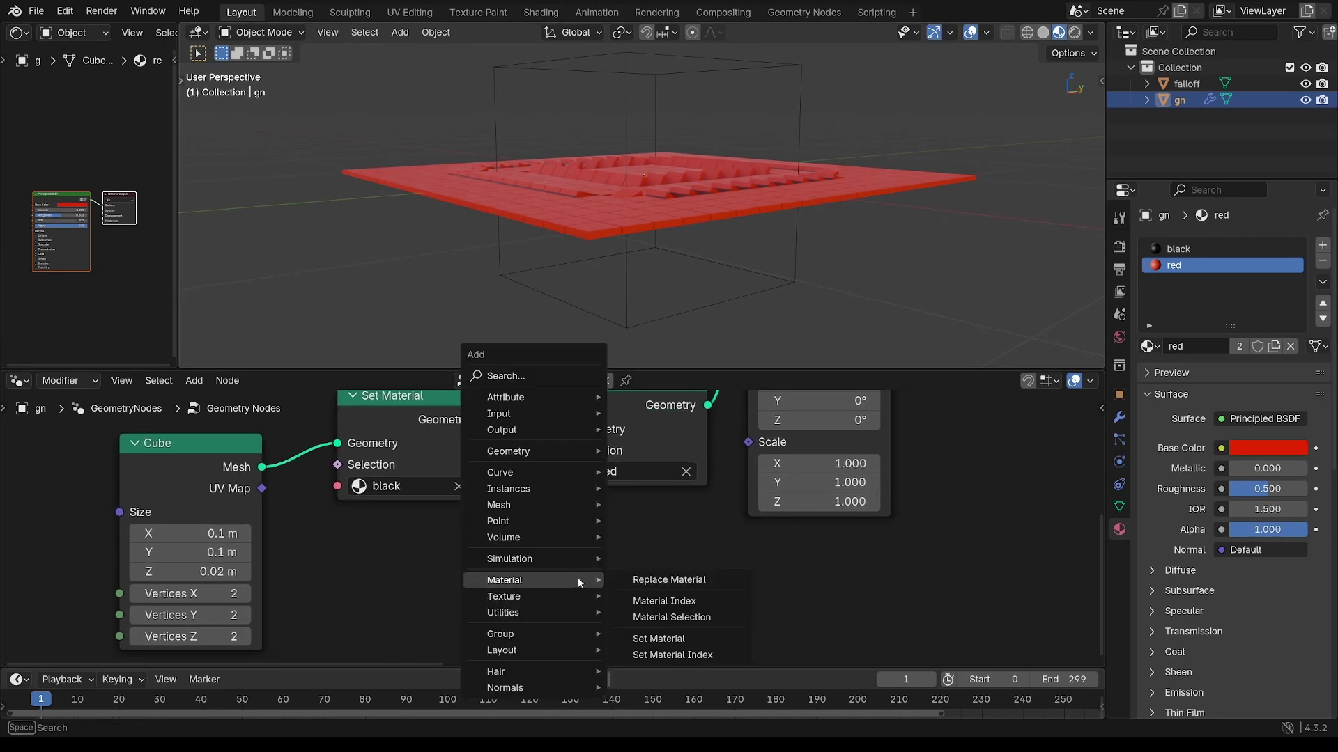
type("Inde")
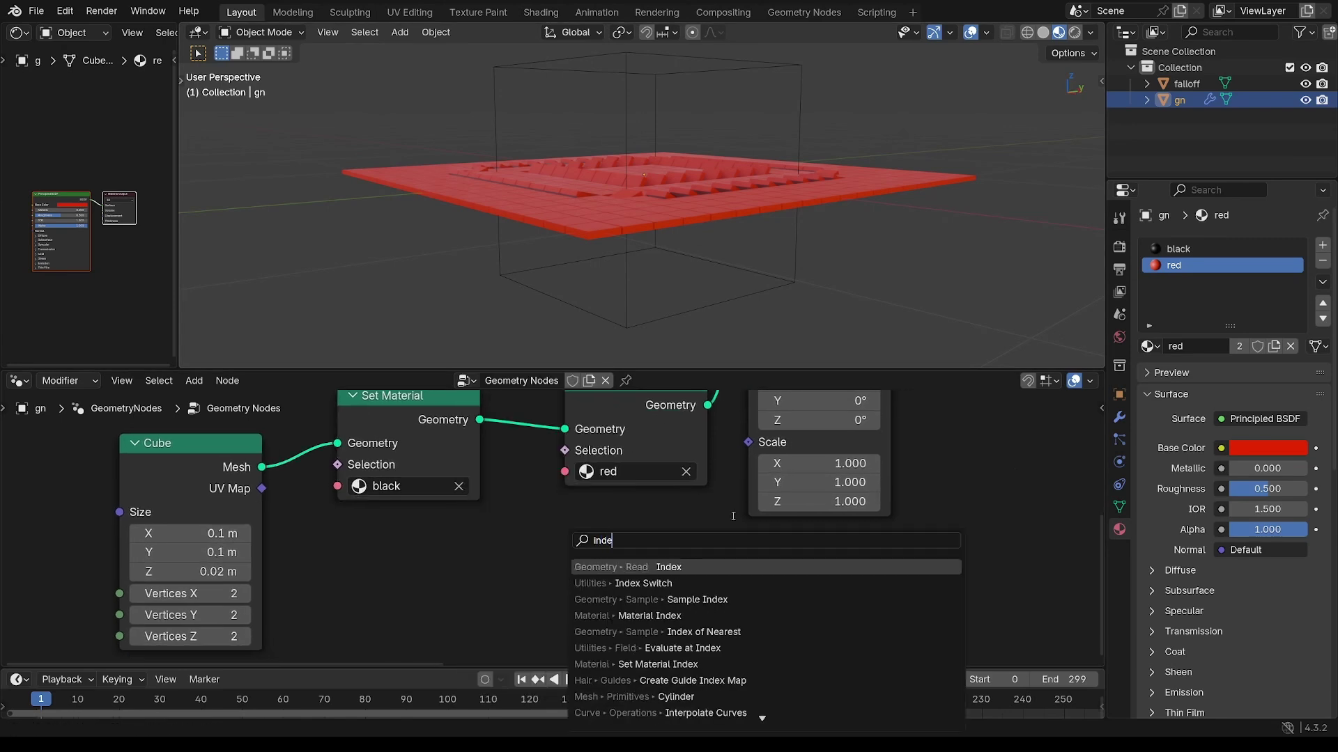
key("Return")
left_click(542, 591)
middle_click_drag(542, 591, 521, 624)
Connect the Index output to a new integer Equal comparison node below the red Set Material, and reposition the Index node.
left_click_drag(496, 630, 622, 594)
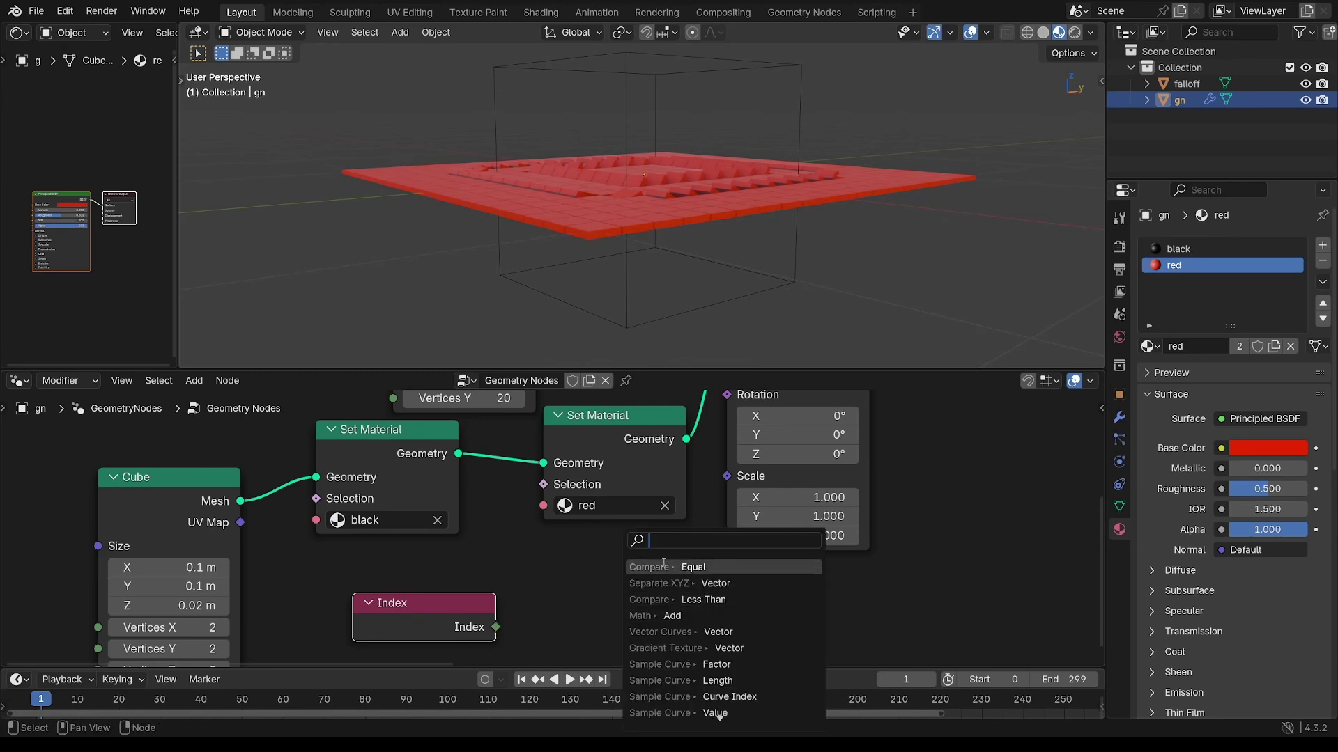
key("Return")
left_click(570, 551)
scroll(552, 571, "down", 3)
middle_click_drag(489, 606, 497, 552)
left_click_drag(484, 554, 454, 576)
Connect the Equal node's Result to the Selection input of the red Set Material node.
scroll(449, 592, "up", 4)
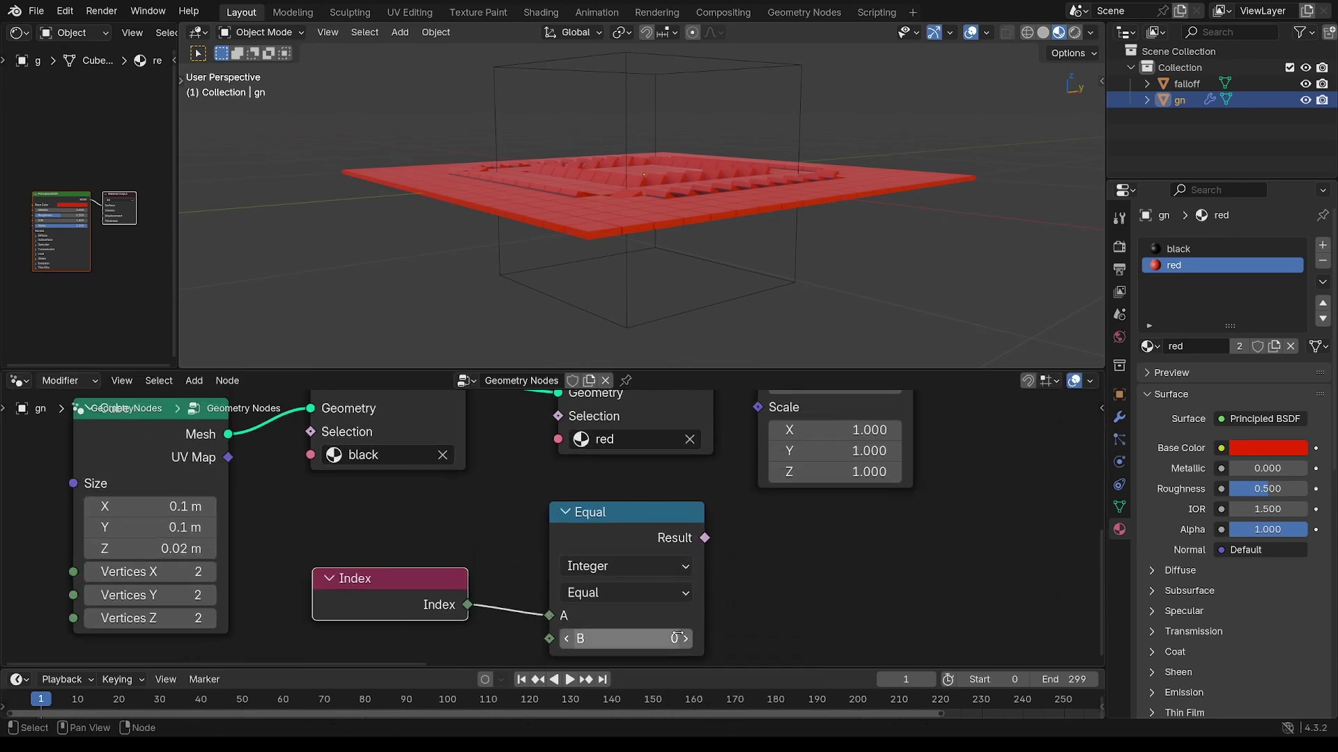
middle_click_drag(671, 639, 649, 675)
left_click_drag(684, 573, 541, 457)
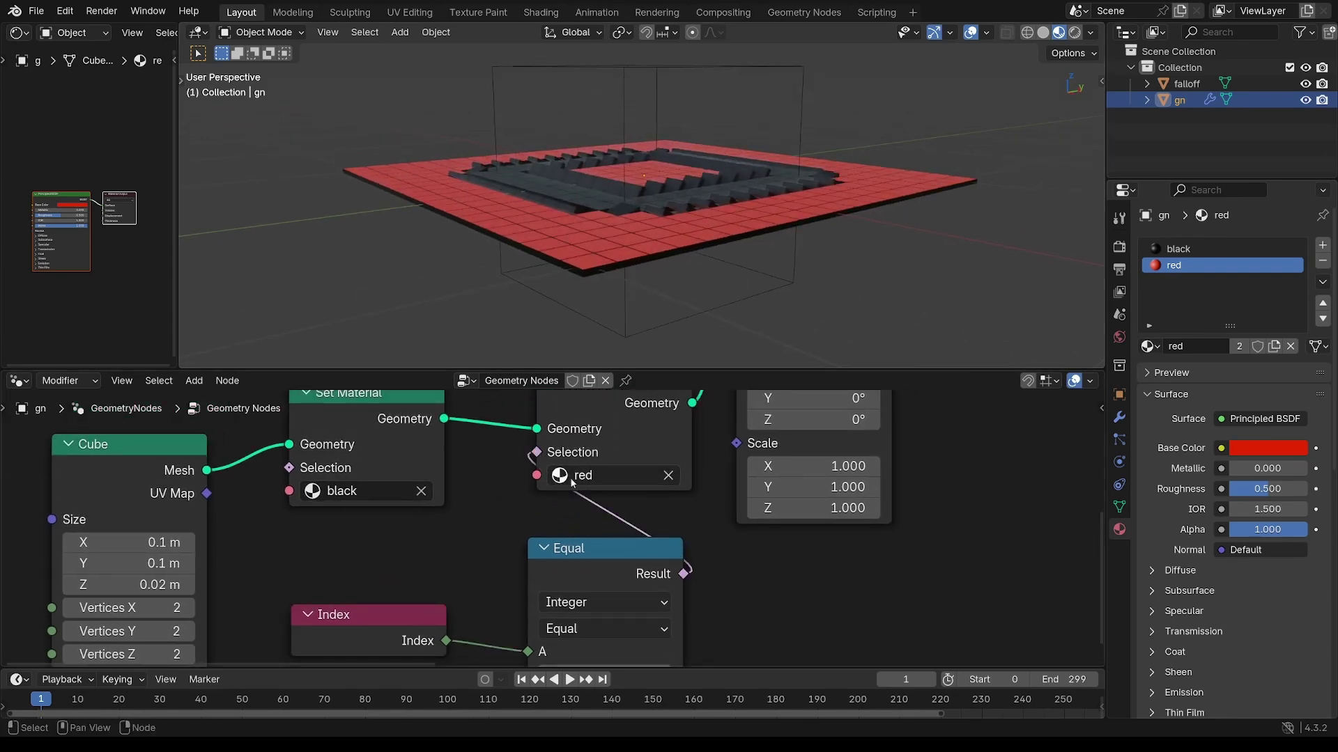
middle_click_drag(603, 257, 624, 291, "ctrl")
middle_click_drag(611, 499, 436, 539, "ctrl")
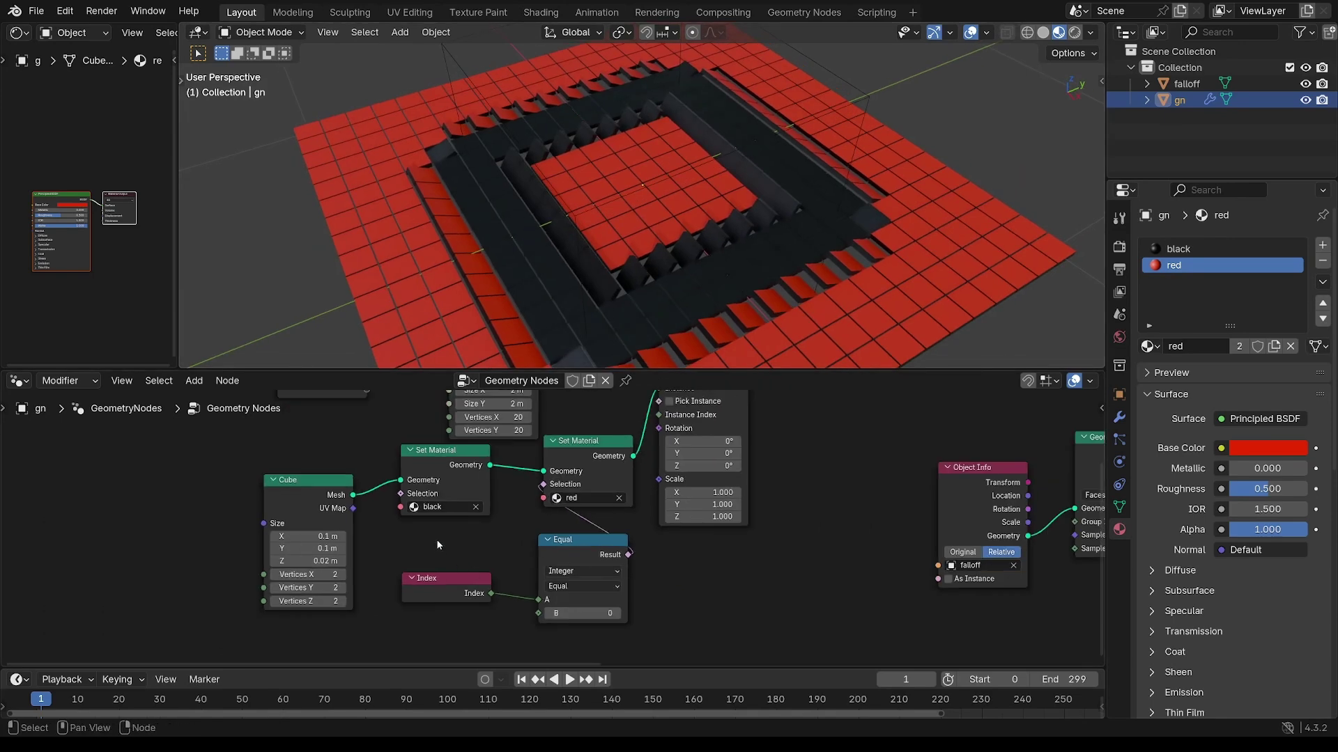
Move the Index and Equal nodes clear of the Set Material nodes and change the comparison to Not Equal.
left_click_drag(436, 539, 607, 614)
left_click_drag(576, 544, 468, 593)
middle_click_drag(482, 533, 484, 502)
scroll(483, 500, "up", 3)
left_click(475, 563)
left_click(473, 533)
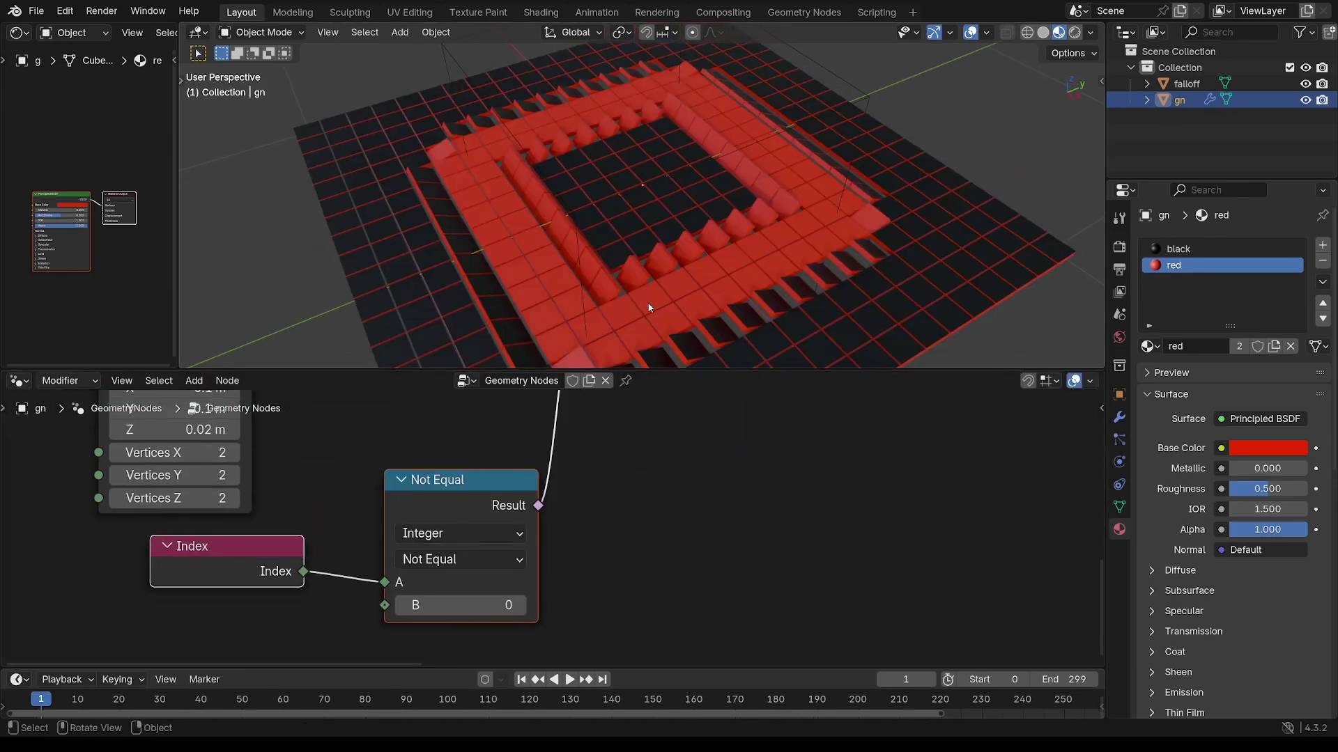
Nudge the Index and Not Equal nodes slightly down together and deselect them.
middle_click_drag(655, 286, 669, 233)
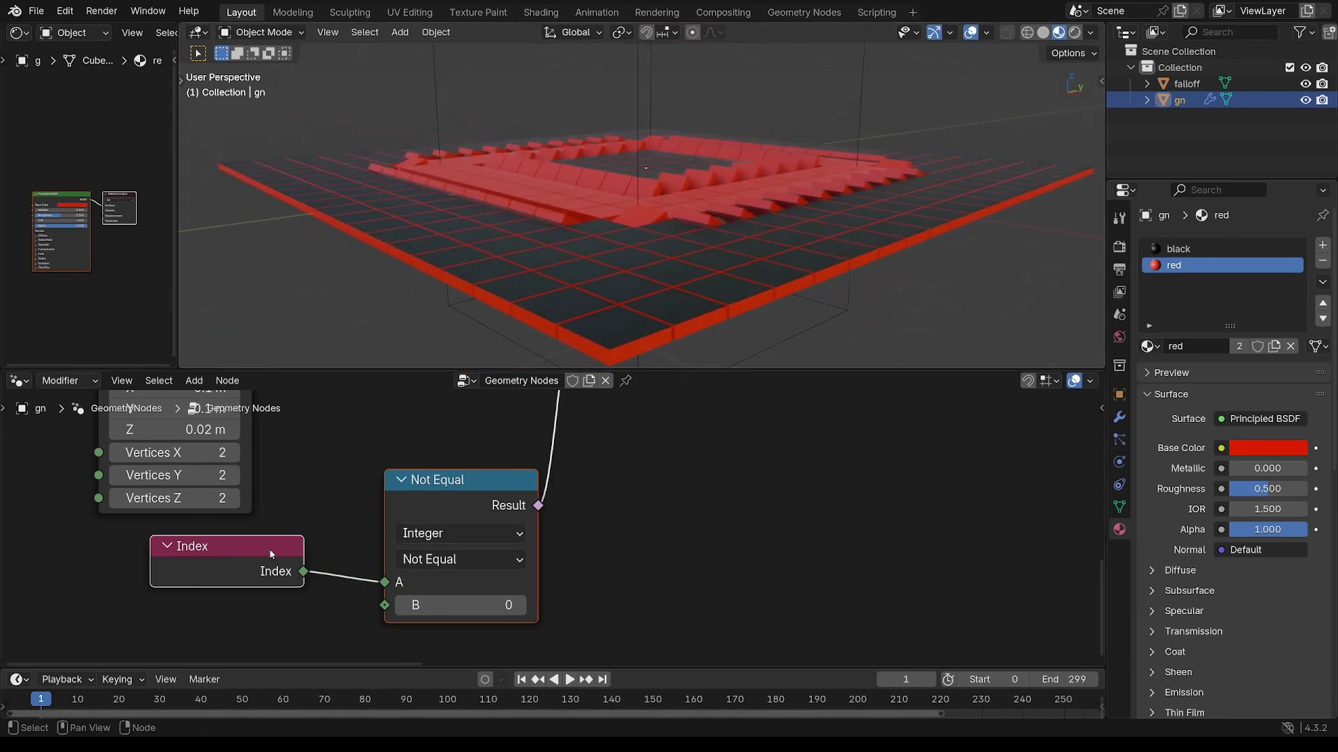
left_click_drag(271, 546, 273, 556)
left_click(322, 520)
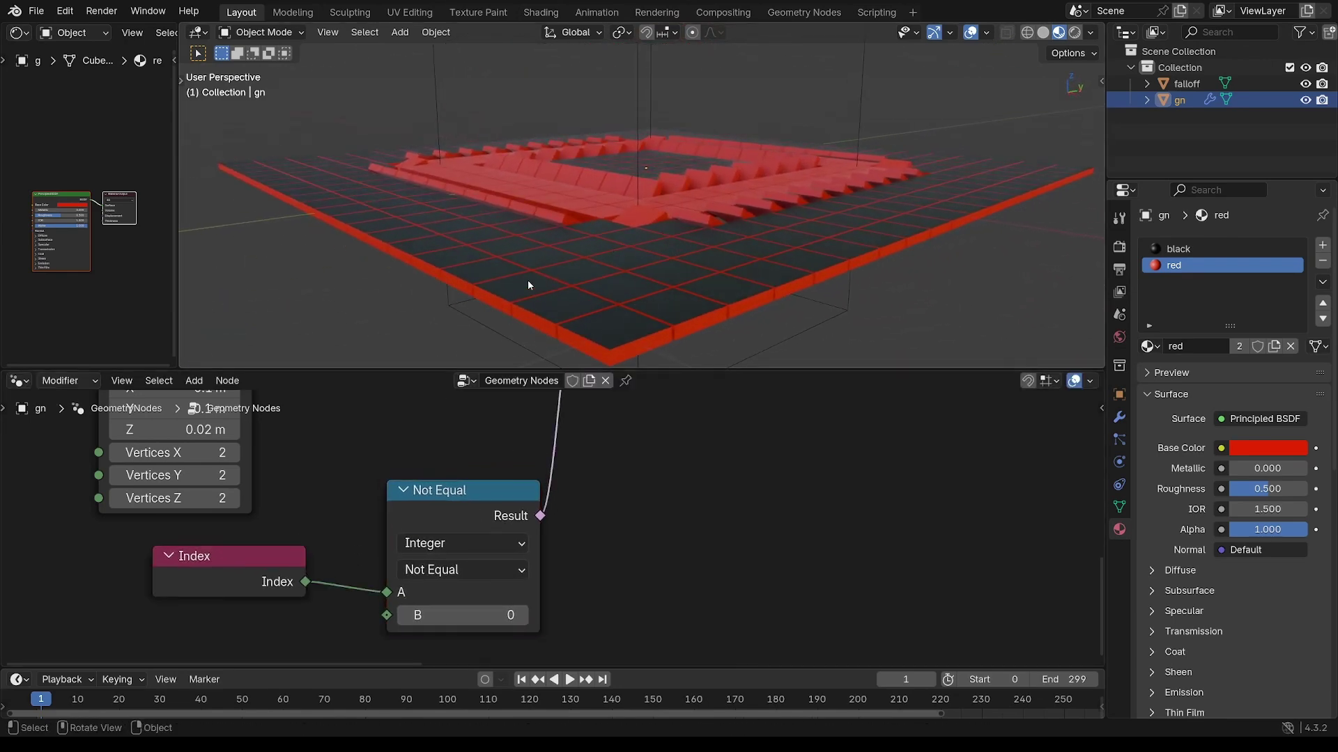
mouse_move(627, 348)
middle_mouse_down()
mouse_move(618, 321)
mouse_move(644, 286)
mouse_move(642, 341)
middle_mouse_up()
scroll(604, 555, "down", 5)
middle_click_drag(716, 248, 728, 275)
scroll(772, 396, "down", 2)
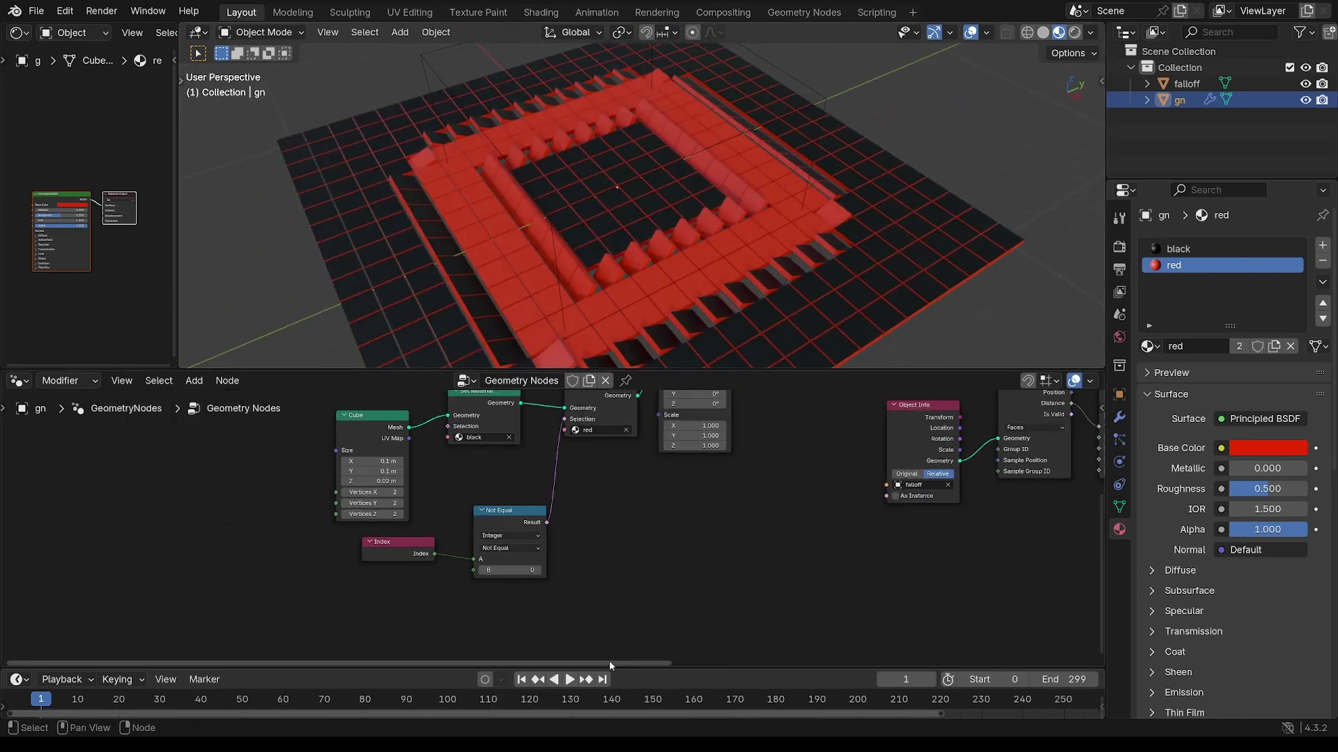
Select the falloff object and expand its Transform properties.
left_click(1188, 85)
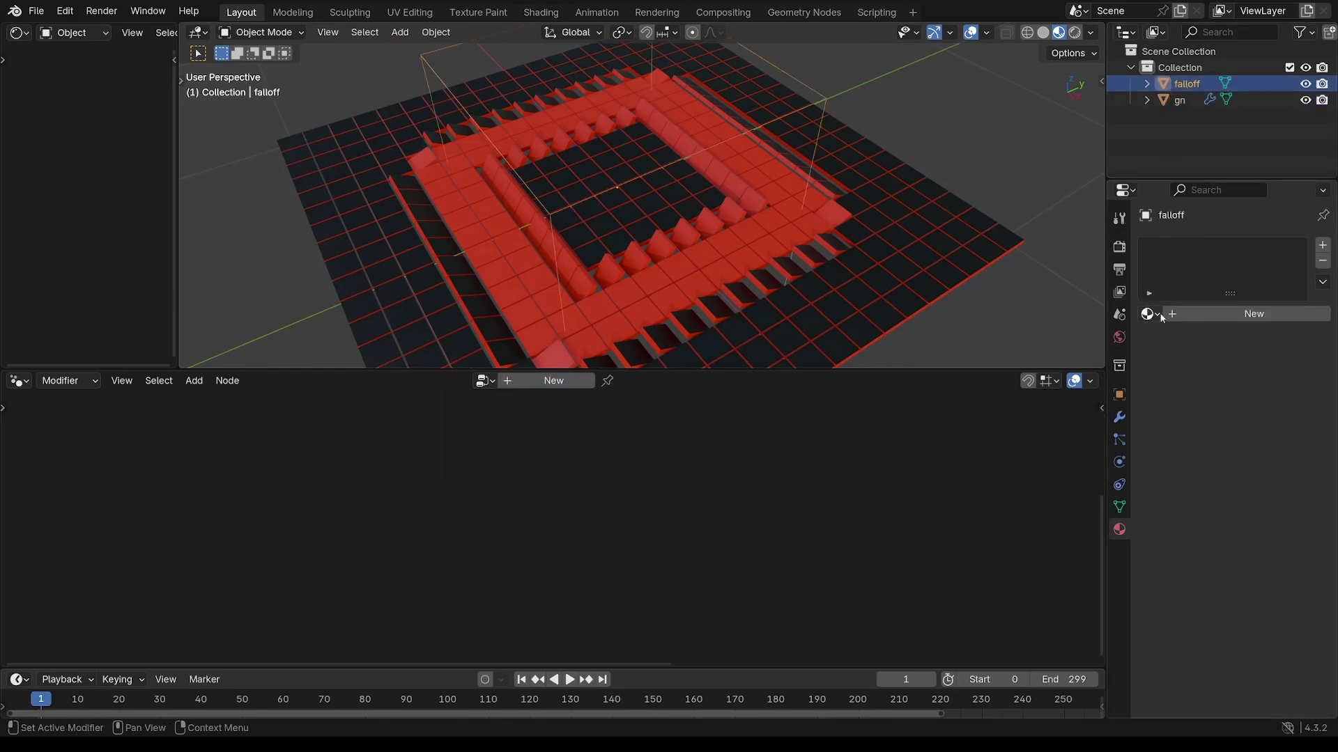
left_click(1119, 395)
left_click(1149, 422)
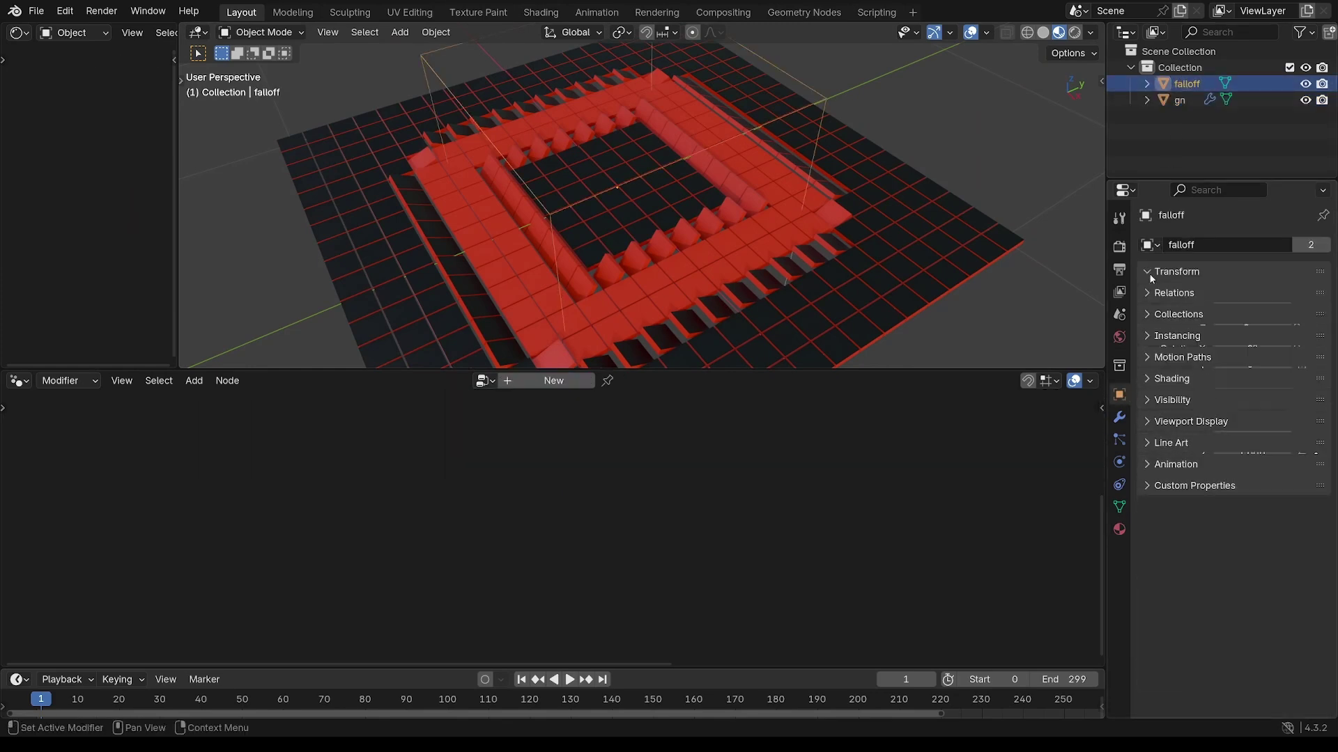
left_click(1157, 271)
Enlarge the timeline, fit the full frame range in view, and set the current frame to 0.
left_click_drag(818, 669, 817, 632)
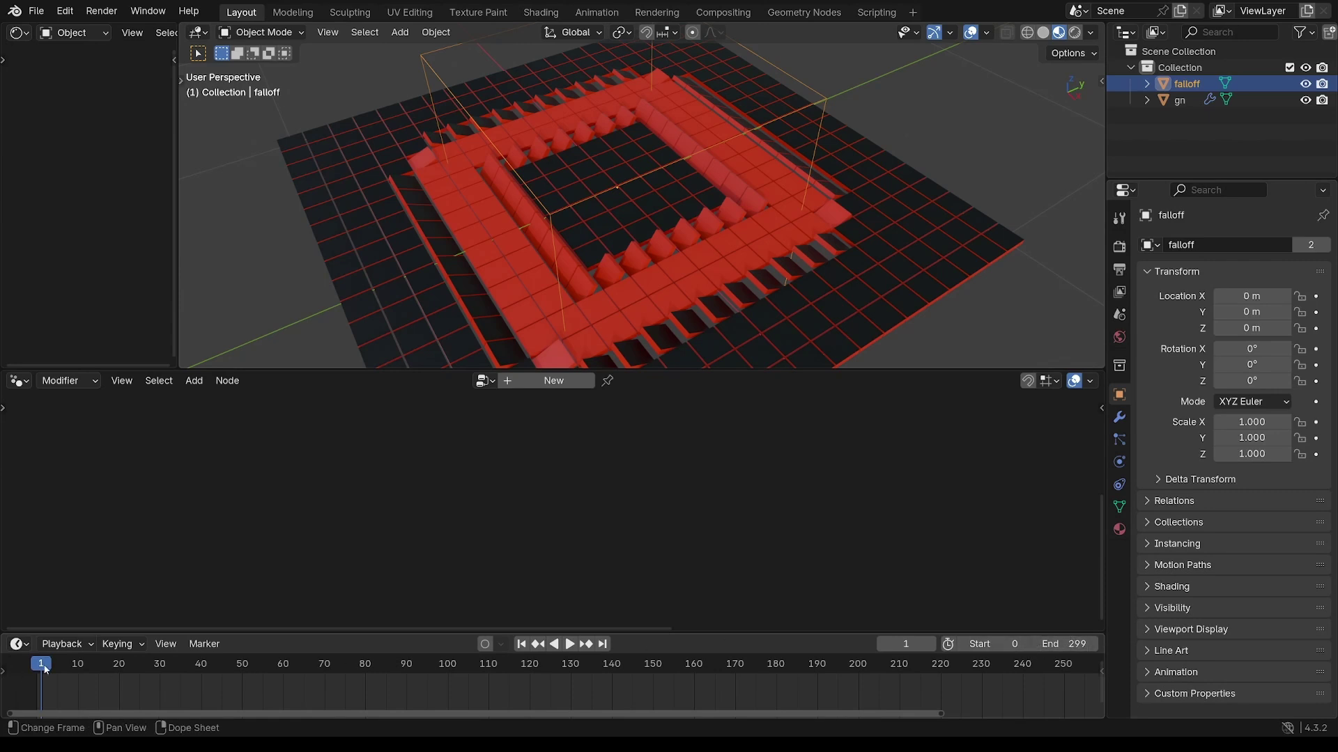
middle_click_drag(752, 679, 736, 696, "ctrl")
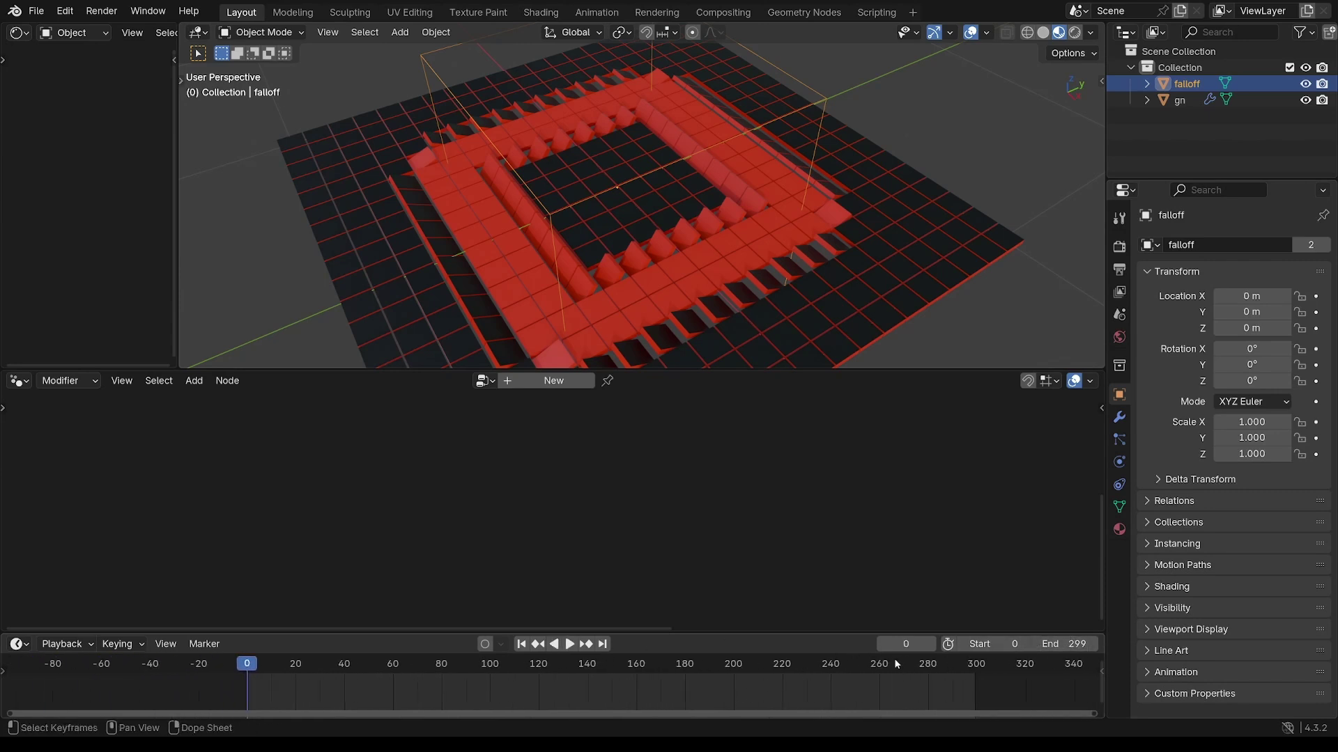
left_click_drag(905, 661, 173, 662)
key("space")
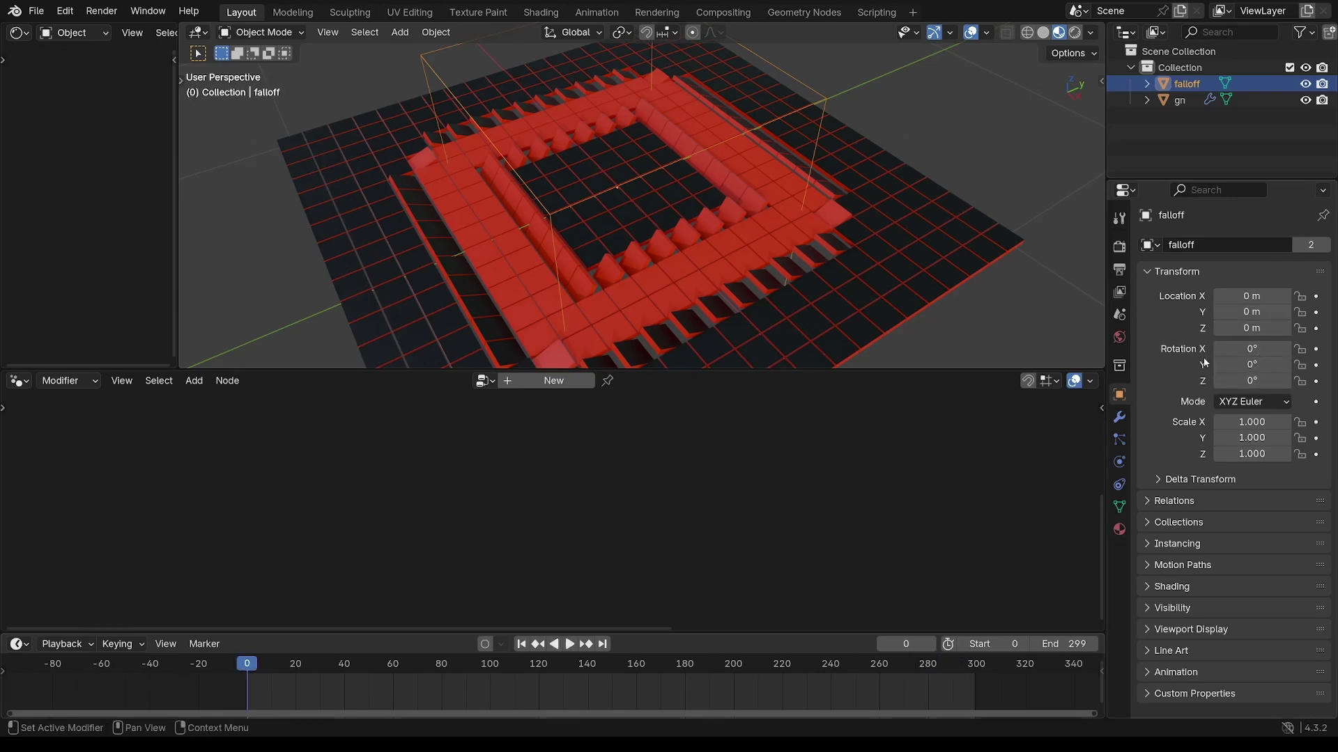
Set the falloff object's Z rotation to 0° and keyframe it at frame 0.
left_click(1228, 380)
type("0")
key("Return")
left_click(1316, 381)
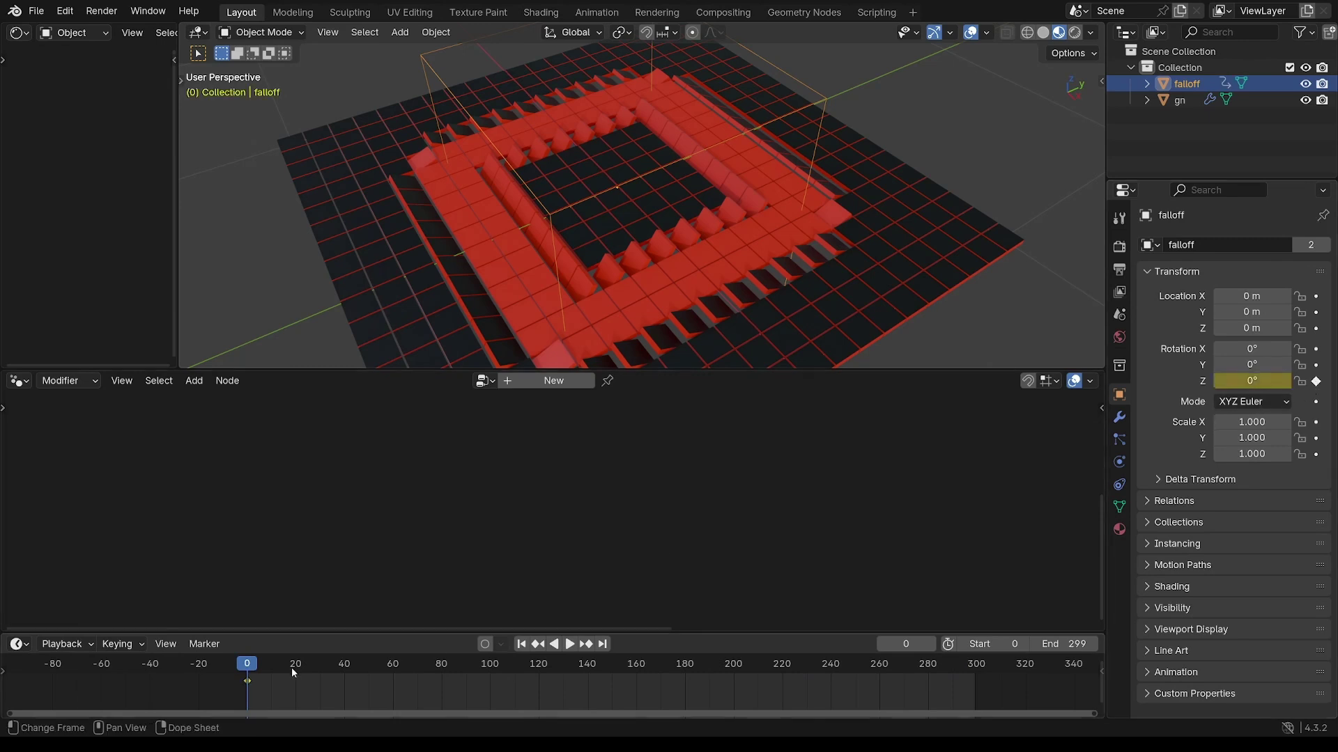
Set the falloff object's Z rotation to 360° at frame 300 and keyframe it.
left_click_drag(249, 671, 977, 670)
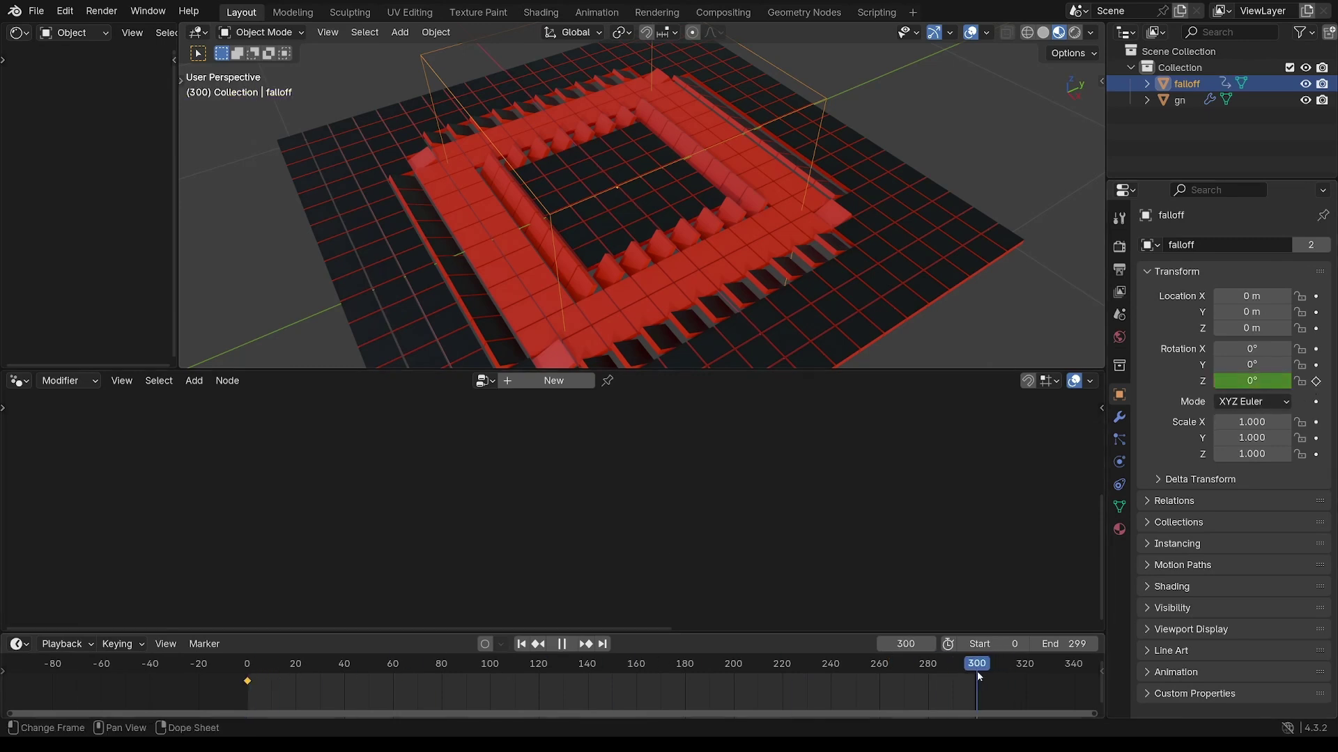
left_click(1249, 383)
type("360")
key("Return")
left_click(1315, 381)
Return to frame 0 and set the interpolation of the falloff object's rotation keyframes to Linear.
left_click_drag(975, 665, 904, 671)
key("Escape")
key("Escape")
left_click_drag(218, 681, 923, 689)
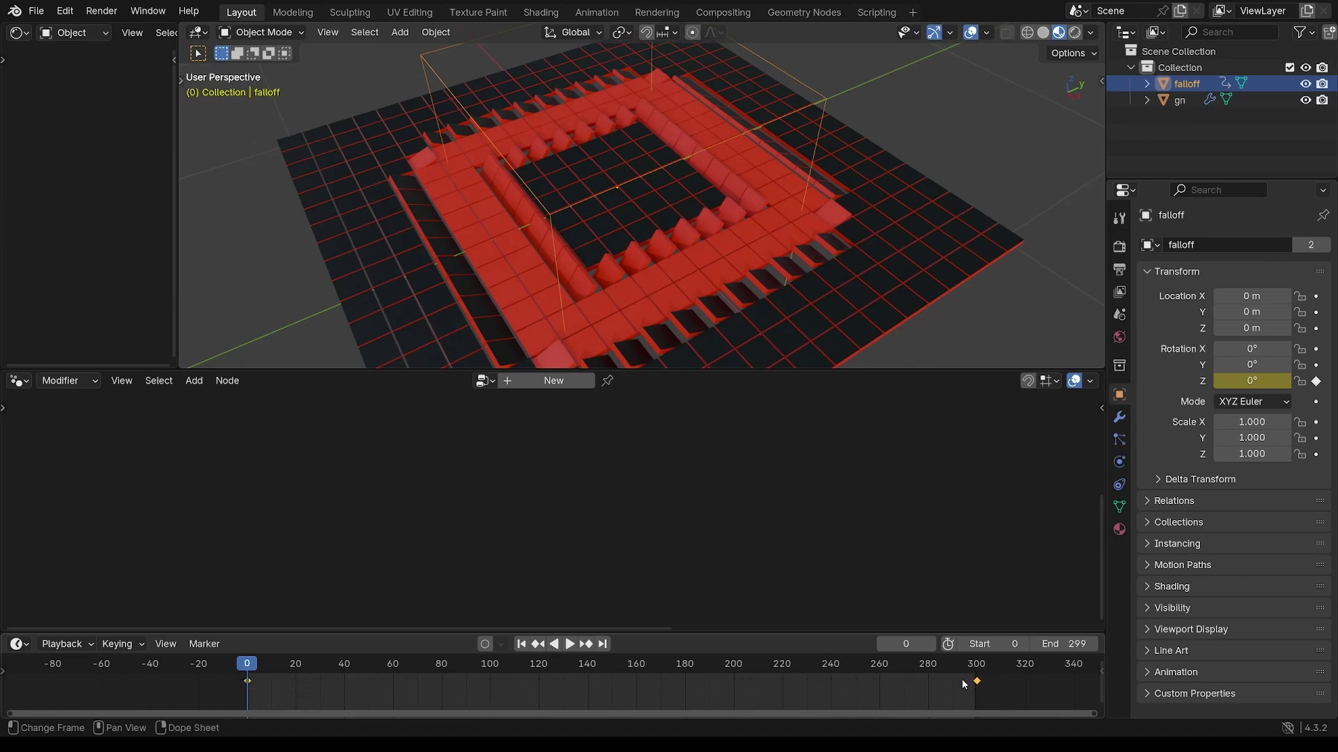
right_click(248, 680)
mouse_move(259, 613)
left_click(341, 527)
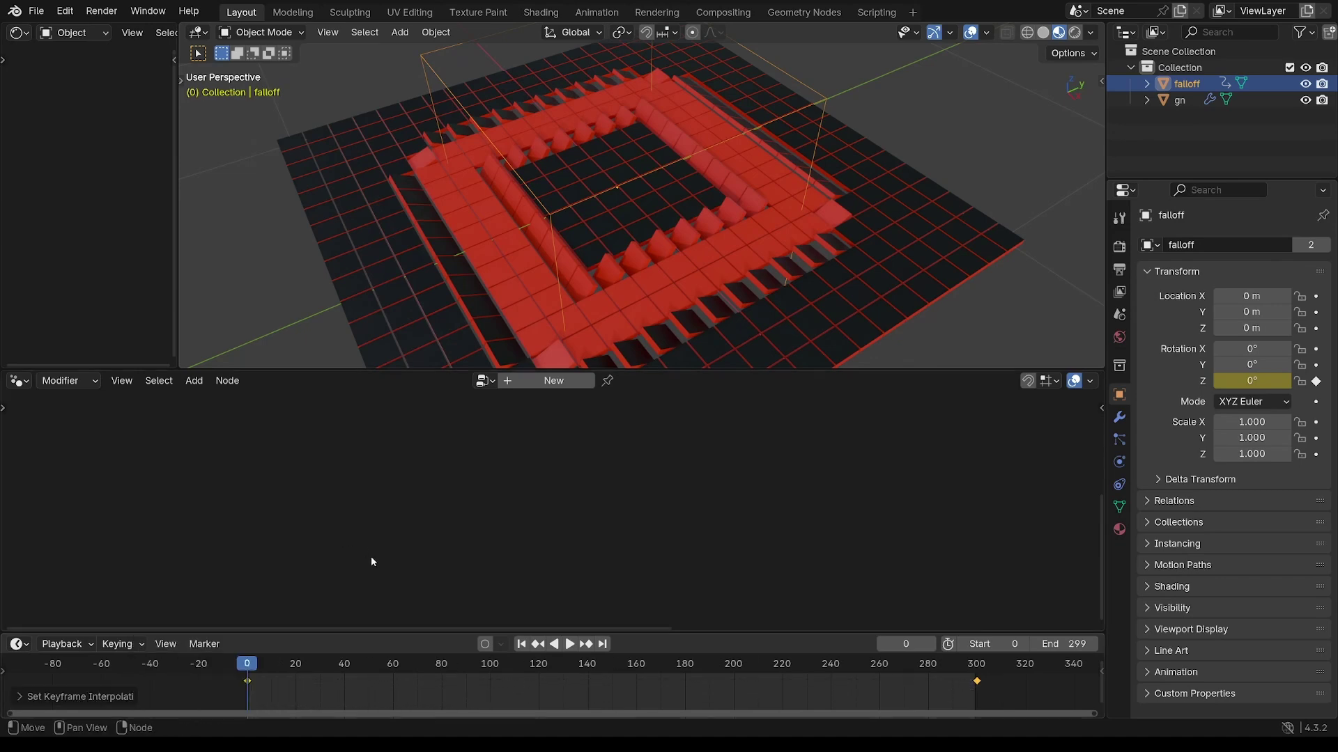
Play the animation, inspect the flipping tiles from several angles, and stop playback at frame 269.
key("space")
middle_click_drag(644, 228, 794, 269)
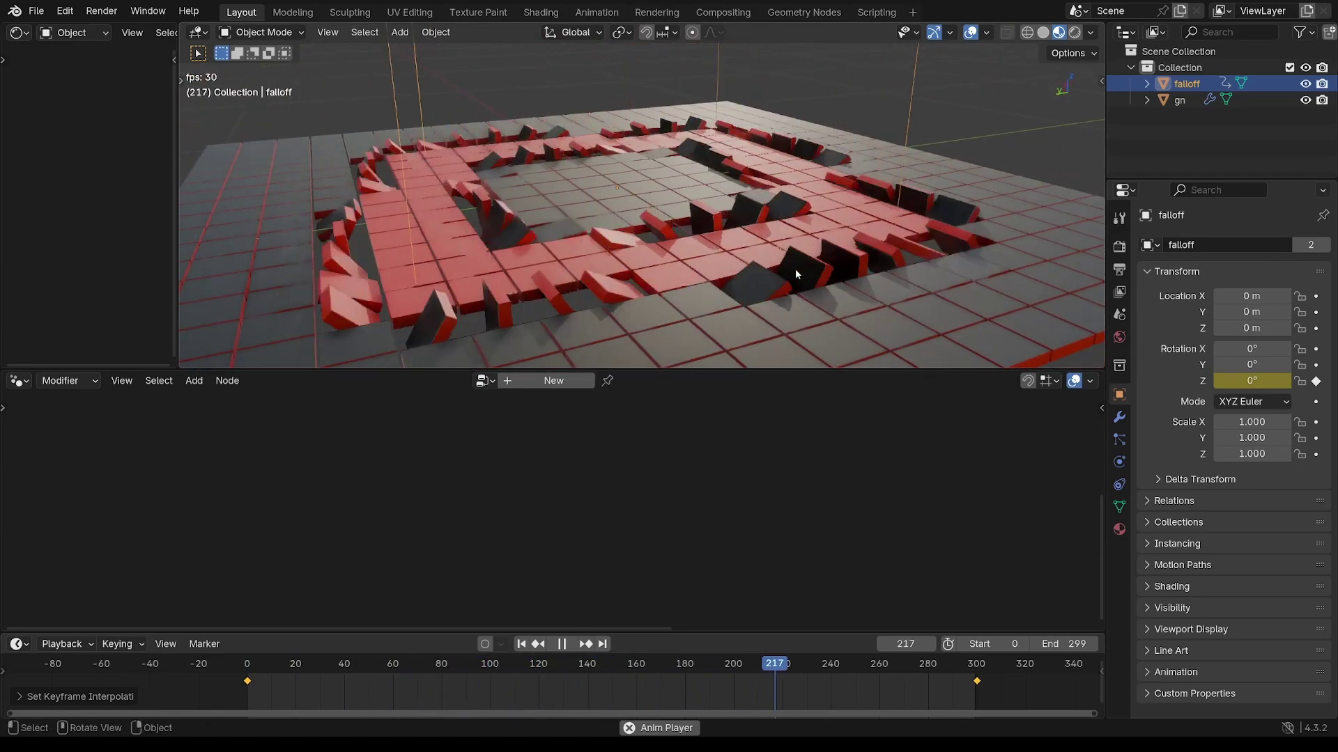
left_click(561, 647)
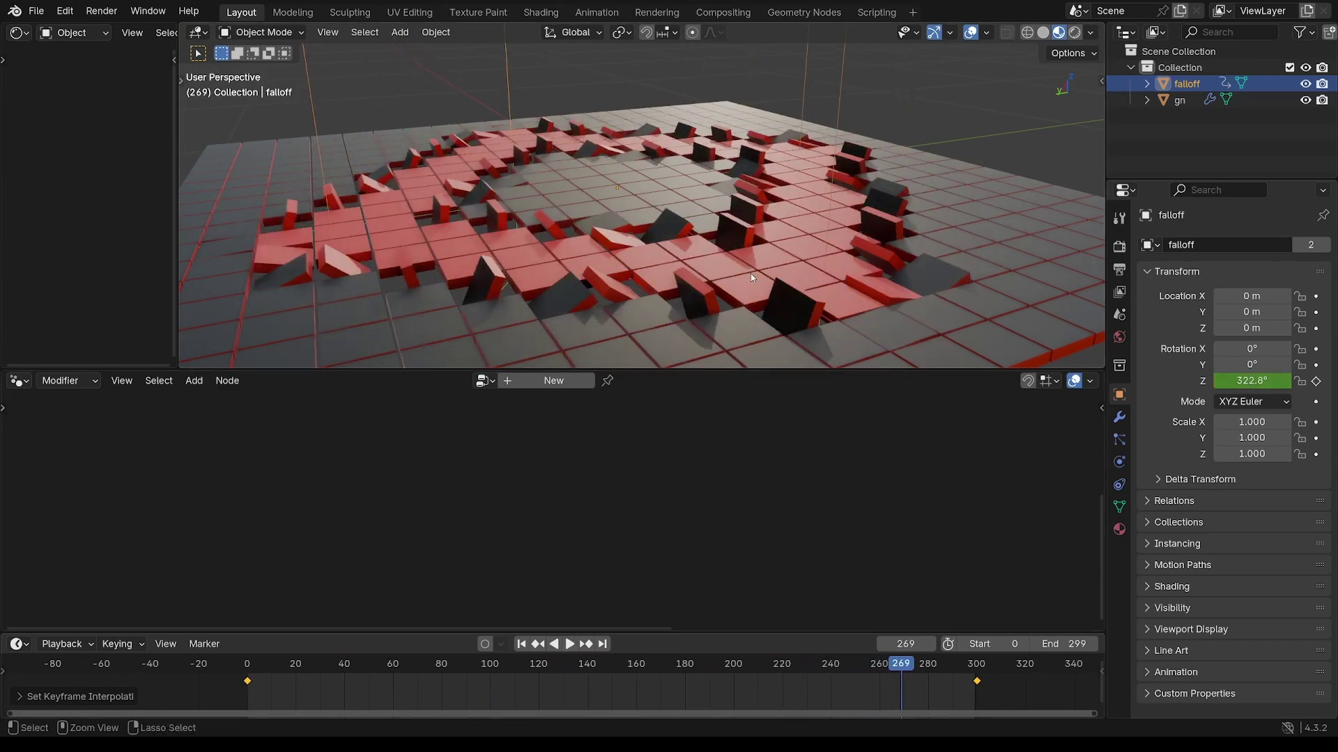
scroll(641, 265, "down", 3)
middle_click_drag(641, 260, 643, 290)
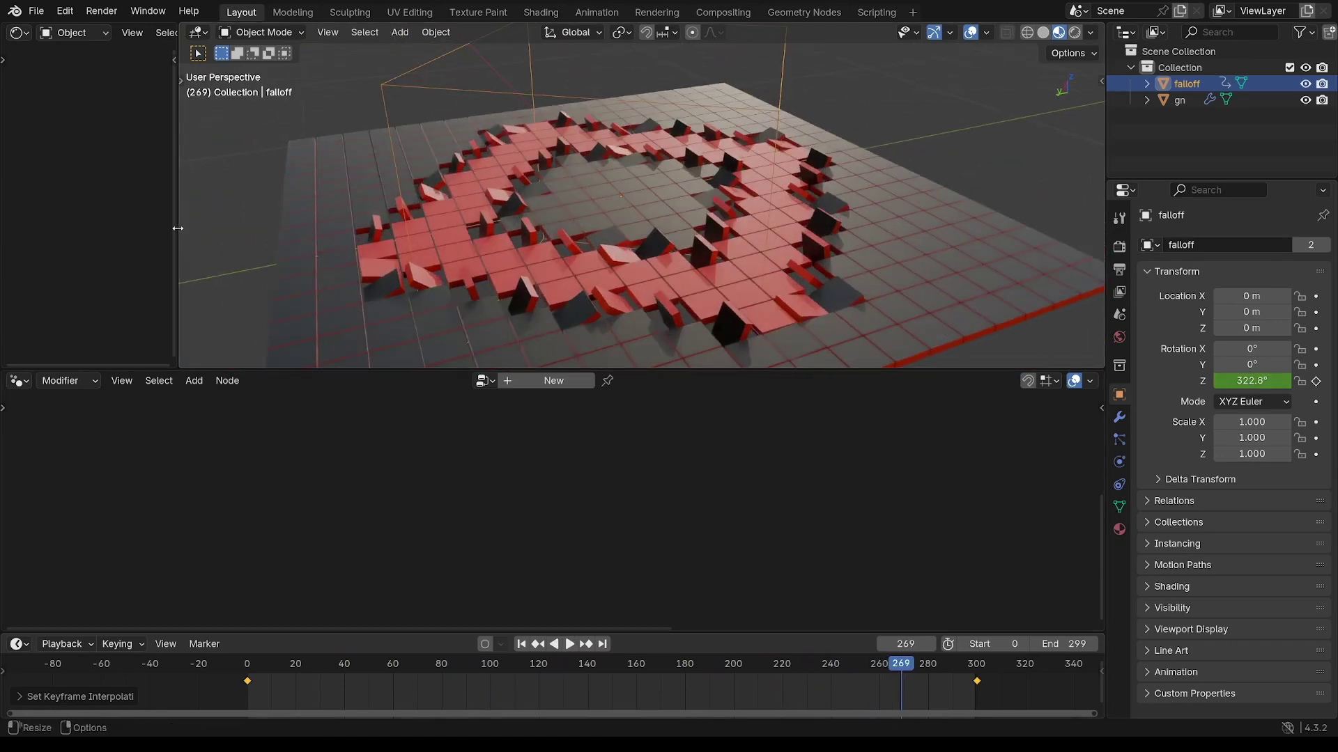
With the shader editor widened and the gn object selected, move the Group Output node farther right in its geometry node tree.
left_click_drag(176, 223, 324, 223)
left_click(1178, 101)
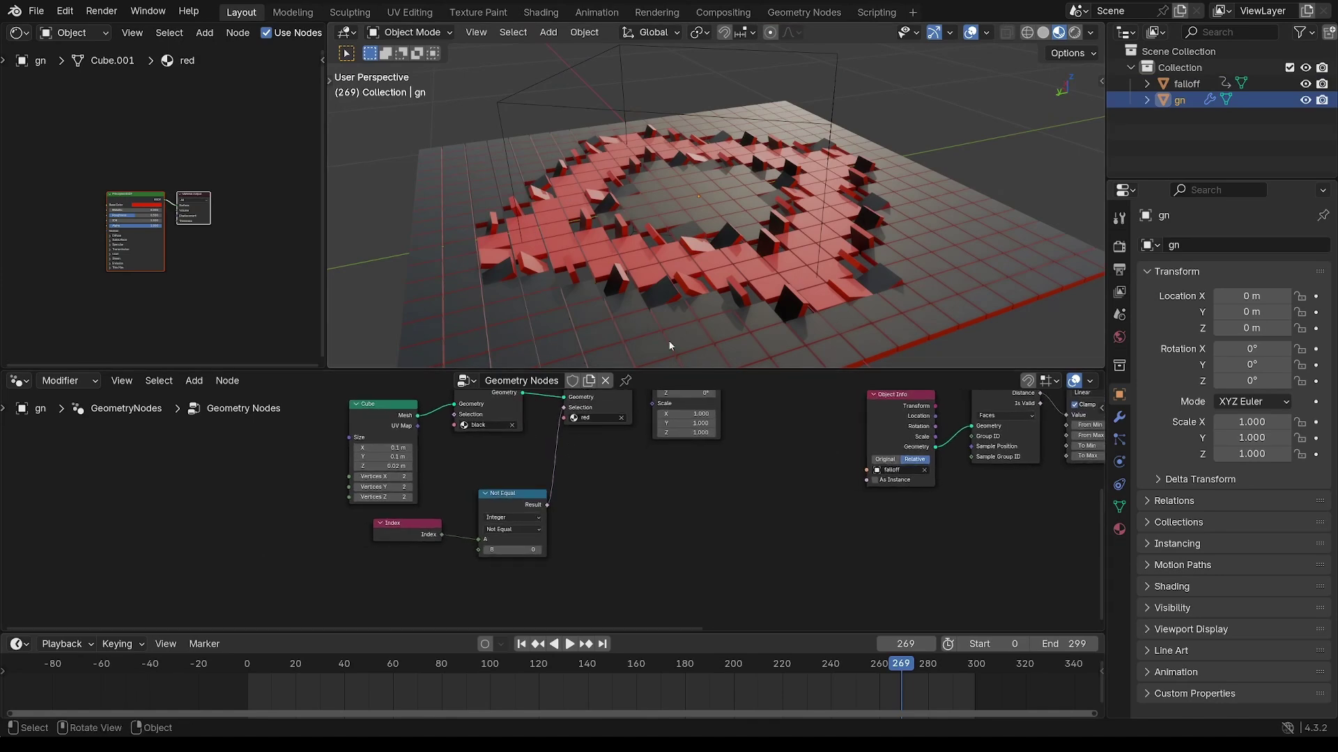
middle_click_drag(654, 490, 429, 607)
middle_click_drag(687, 521, 417, 540)
middle_click_drag(781, 513, 541, 523)
left_click_drag(774, 442, 936, 450)
middle_click_drag(936, 450, 770, 512)
Insert a Store Named Attribute node between Rotate Instances and Group Output.
key("shift+a")
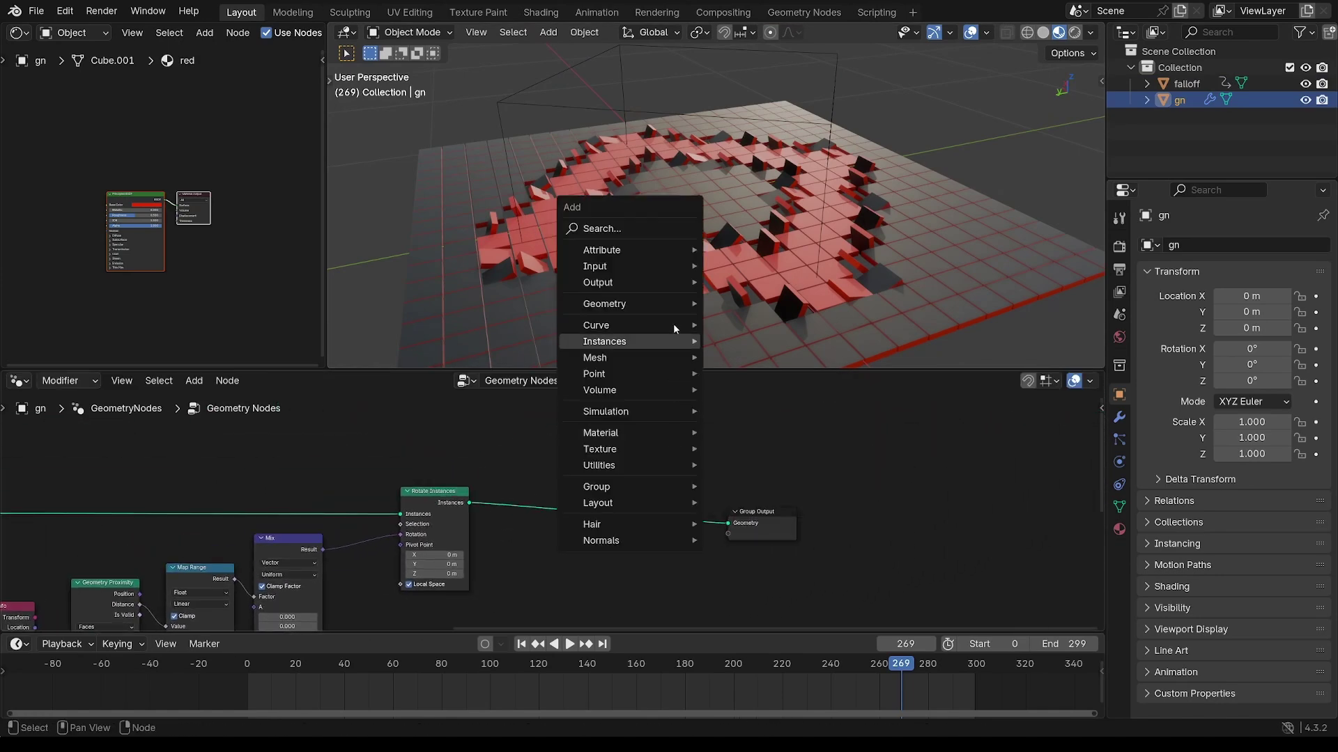
mouse_move(667, 245)
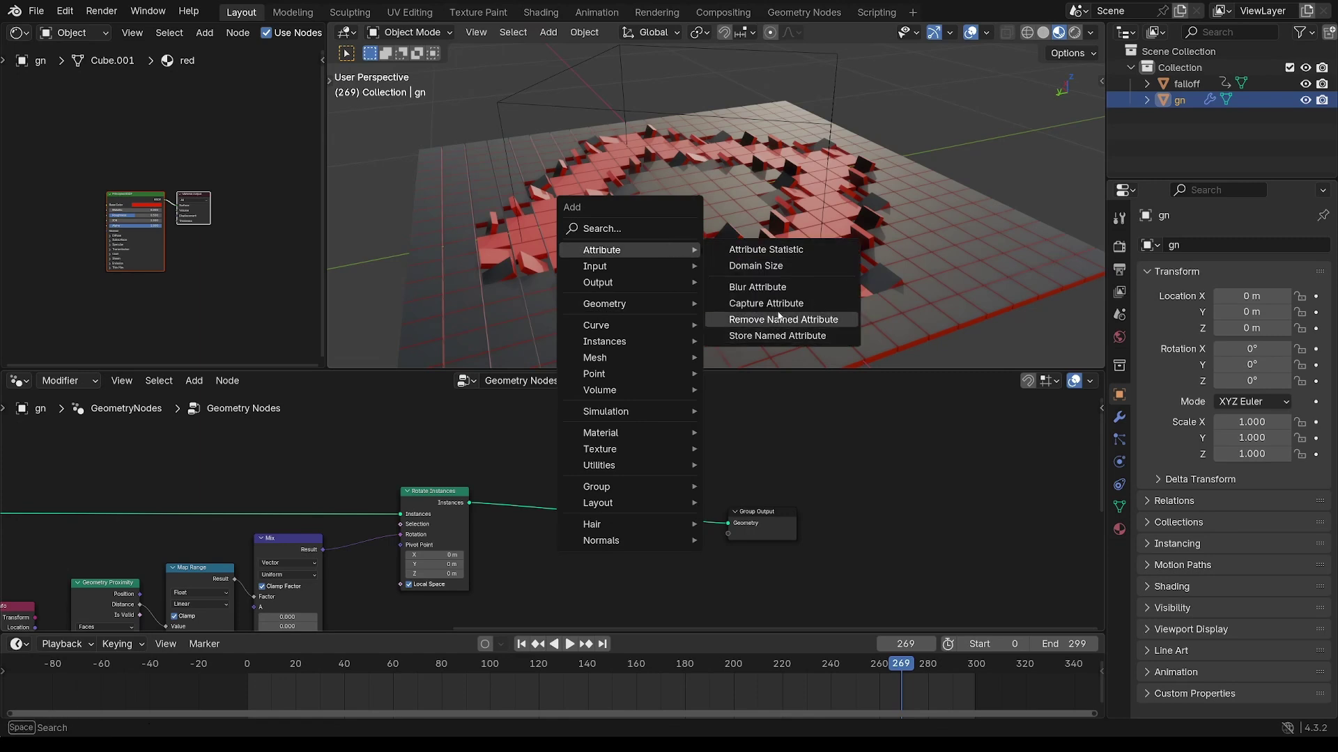
left_click(781, 337)
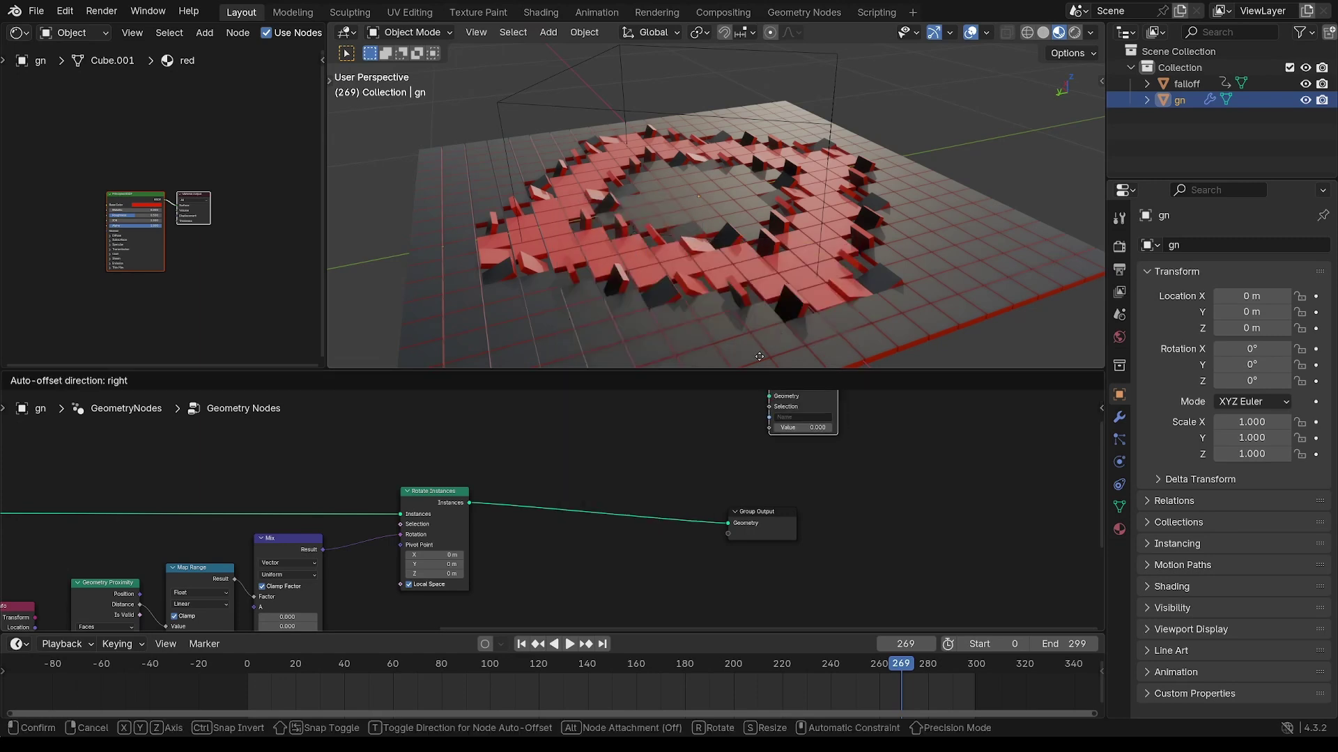
left_click(648, 481)
scroll(715, 402, "up", 3)
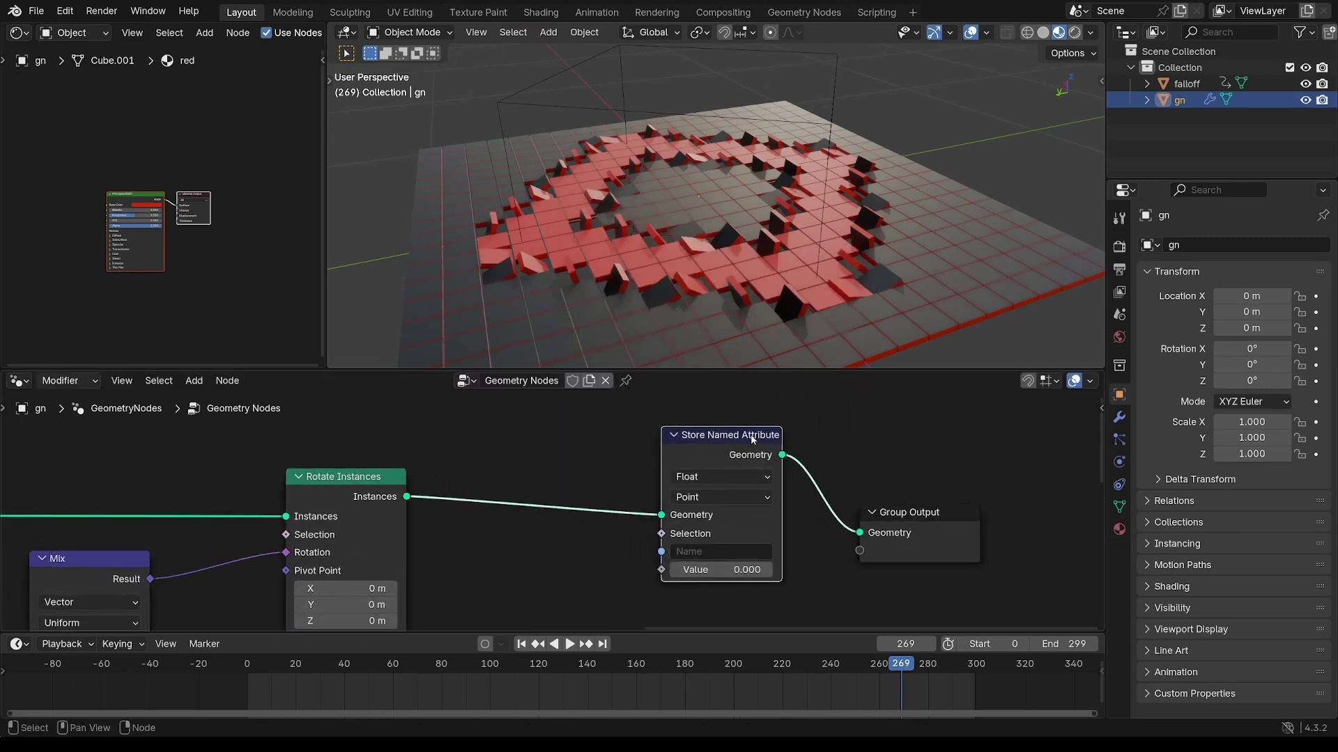
scroll(737, 436, "up", 2)
Set the Store Named Attribute node's domain to Instance and its attribute name to col.
left_click(627, 503)
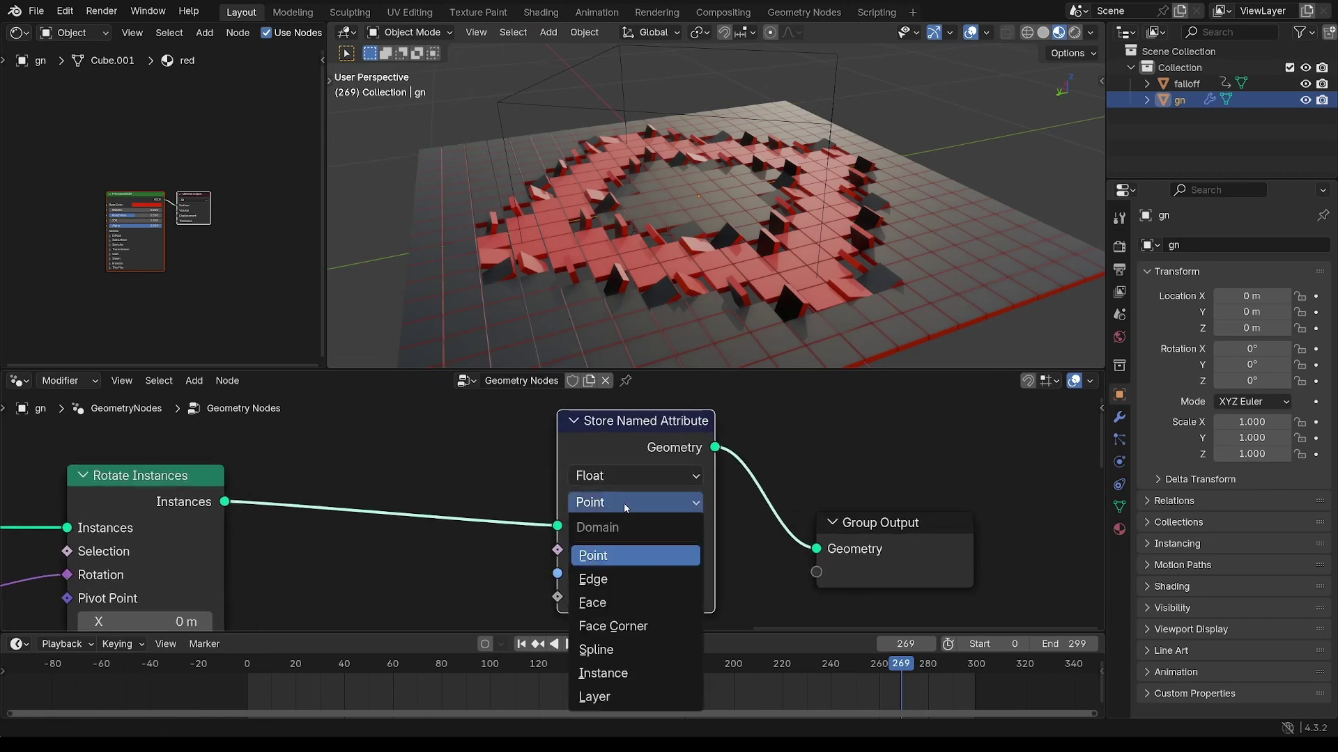
left_click(603, 673)
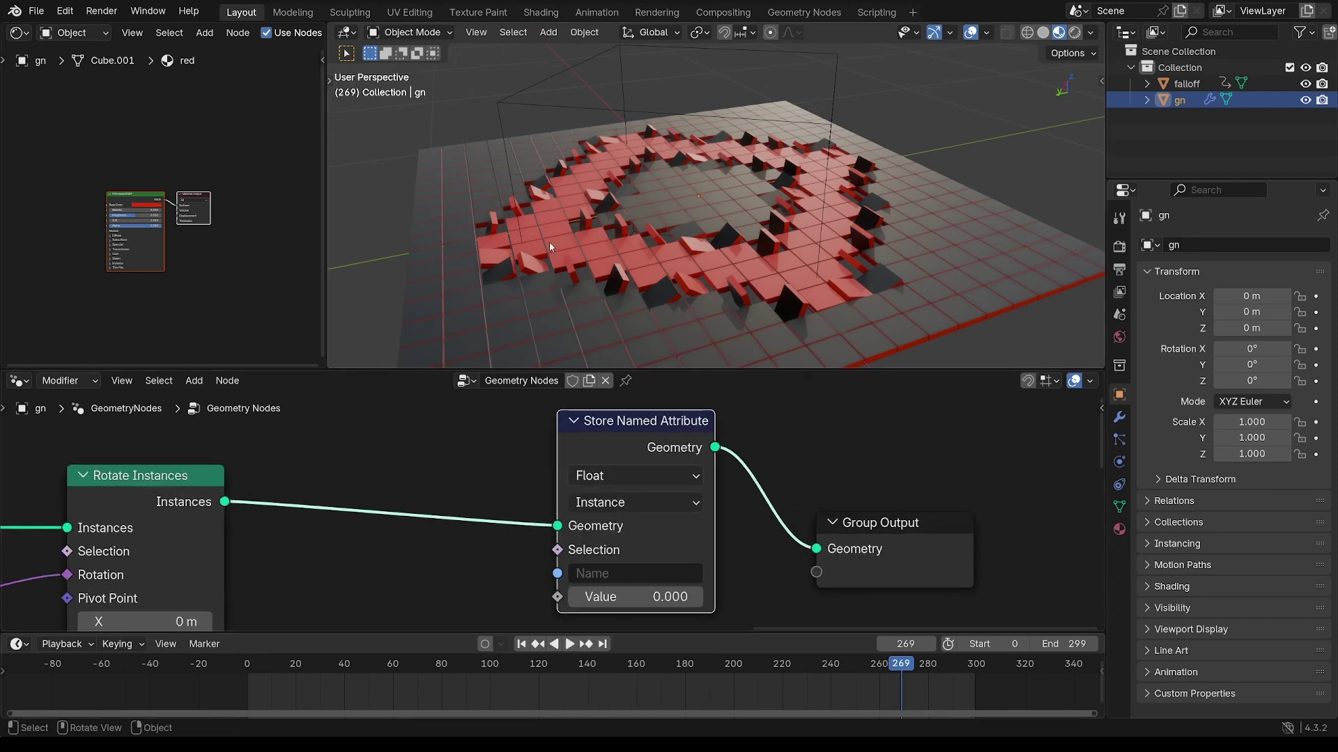
left_click(634, 572)
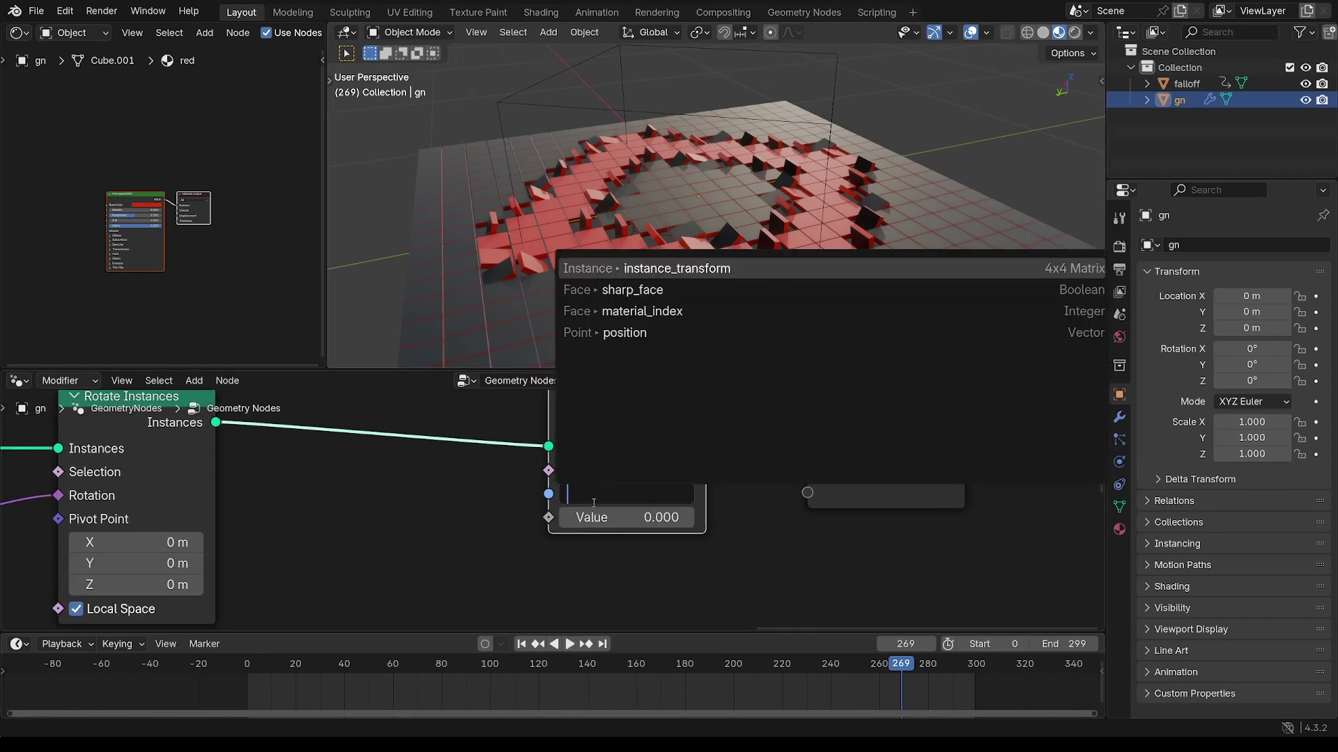
type("col")
key("Return")
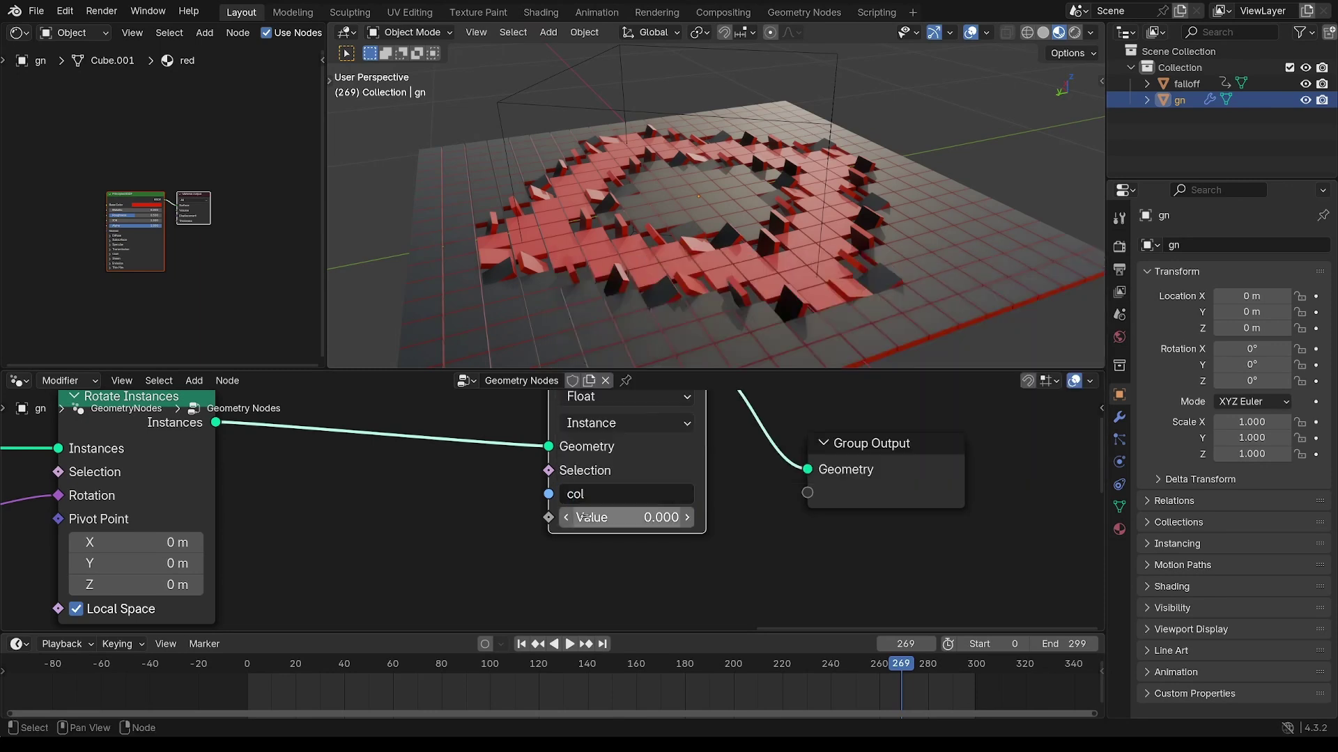
Add an Attribute node to the red material with its type set to Instancer and its name set to col.
scroll(157, 164, "up", 4)
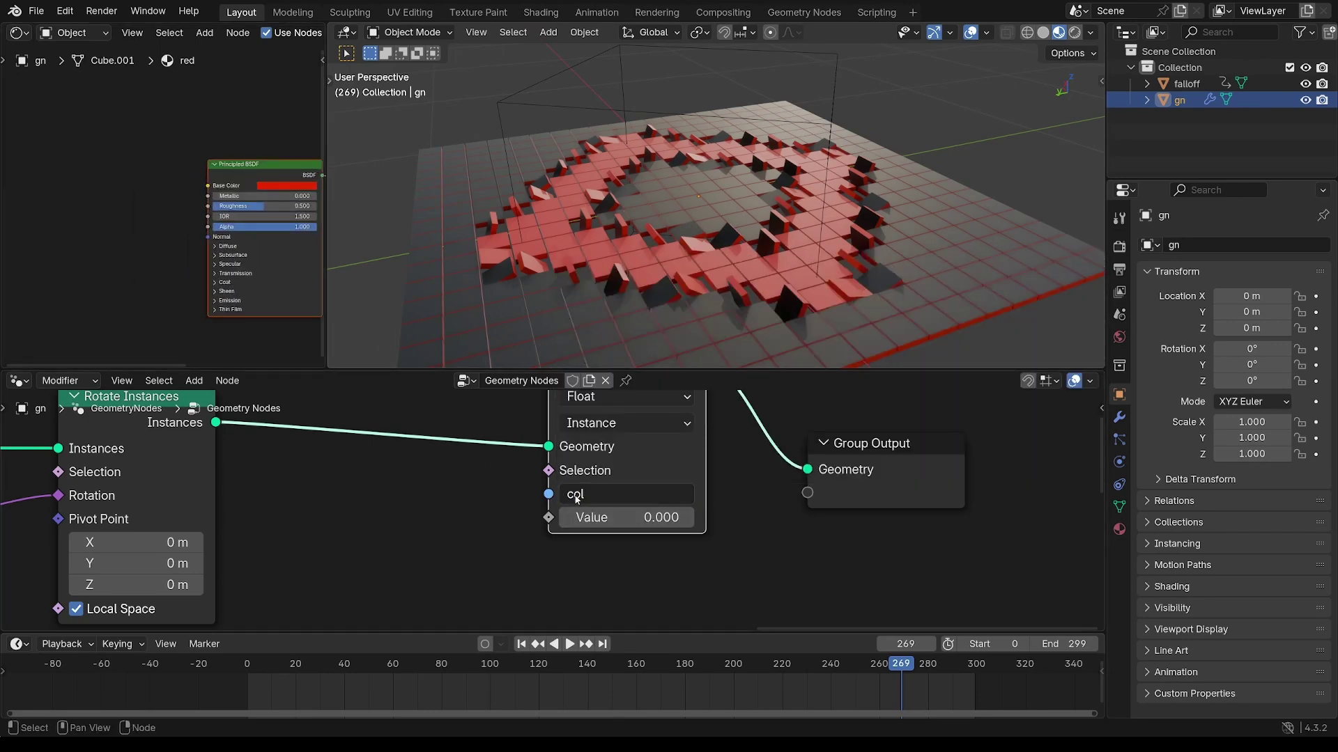
middle_click_drag(166, 45, 167, 68)
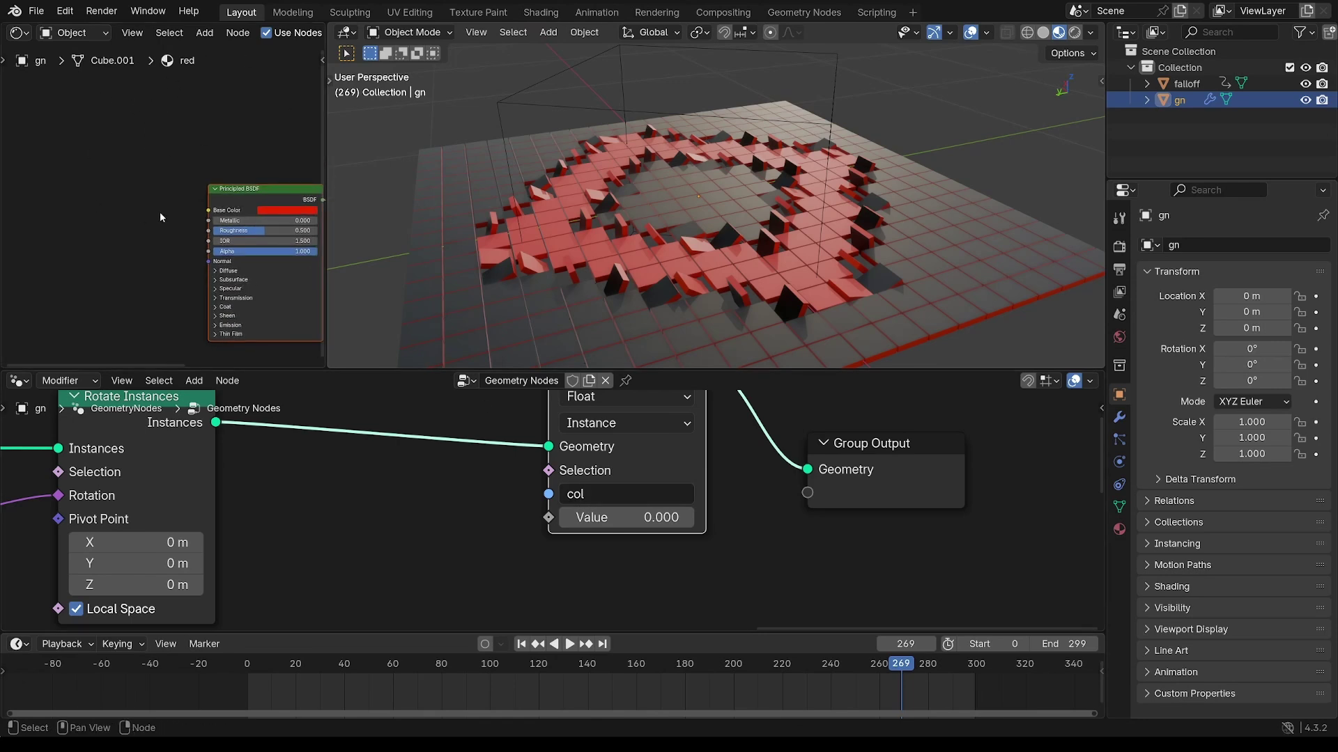
middle_click_drag(178, 200, 142, 122, "ctrl")
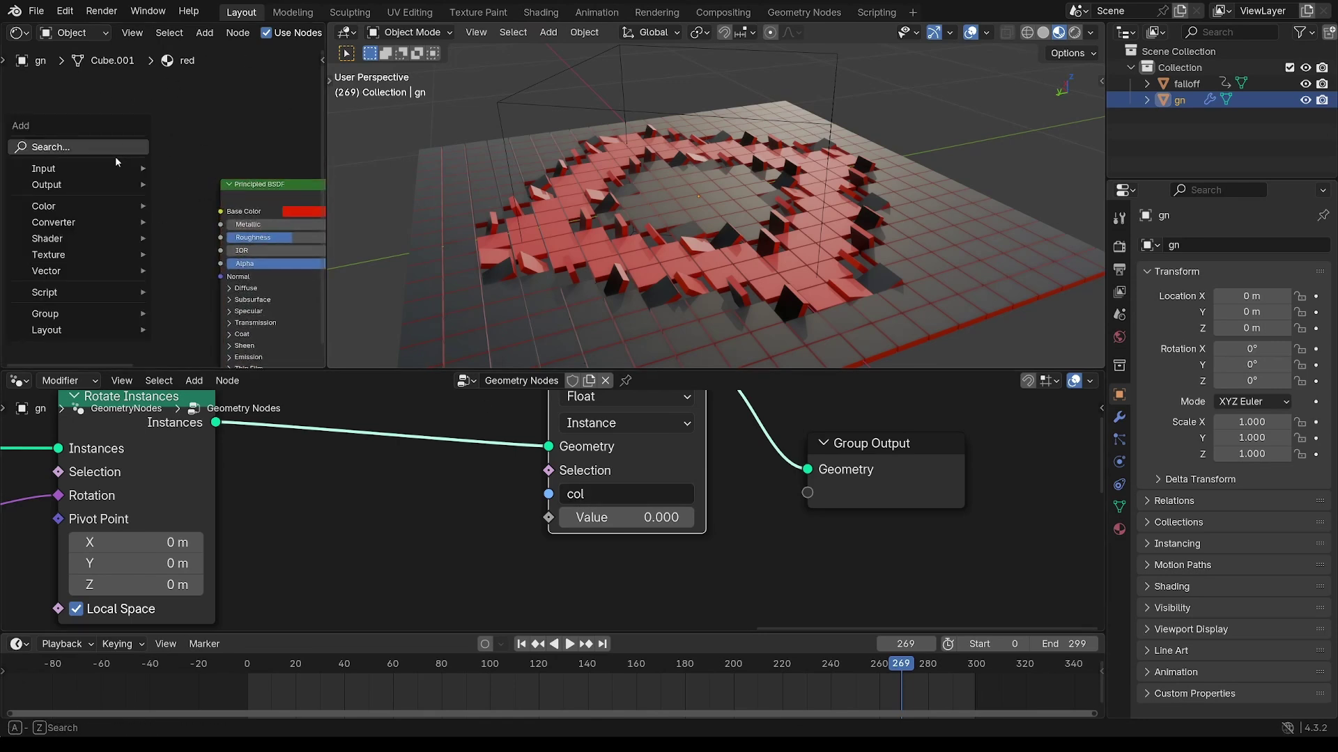
mouse_move(114, 163)
left_click(199, 183)
left_click(136, 158)
scroll(135, 157, "up", 3)
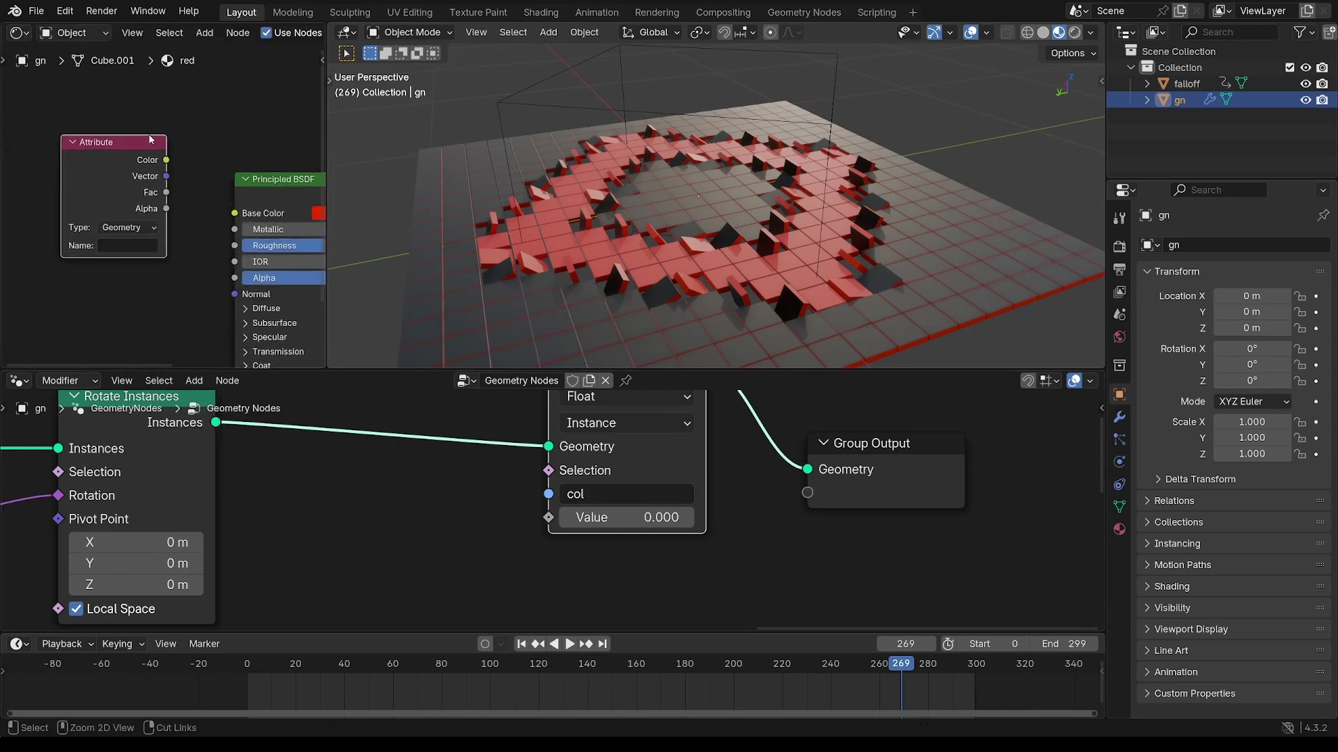
scroll(105, 228, "up", 2)
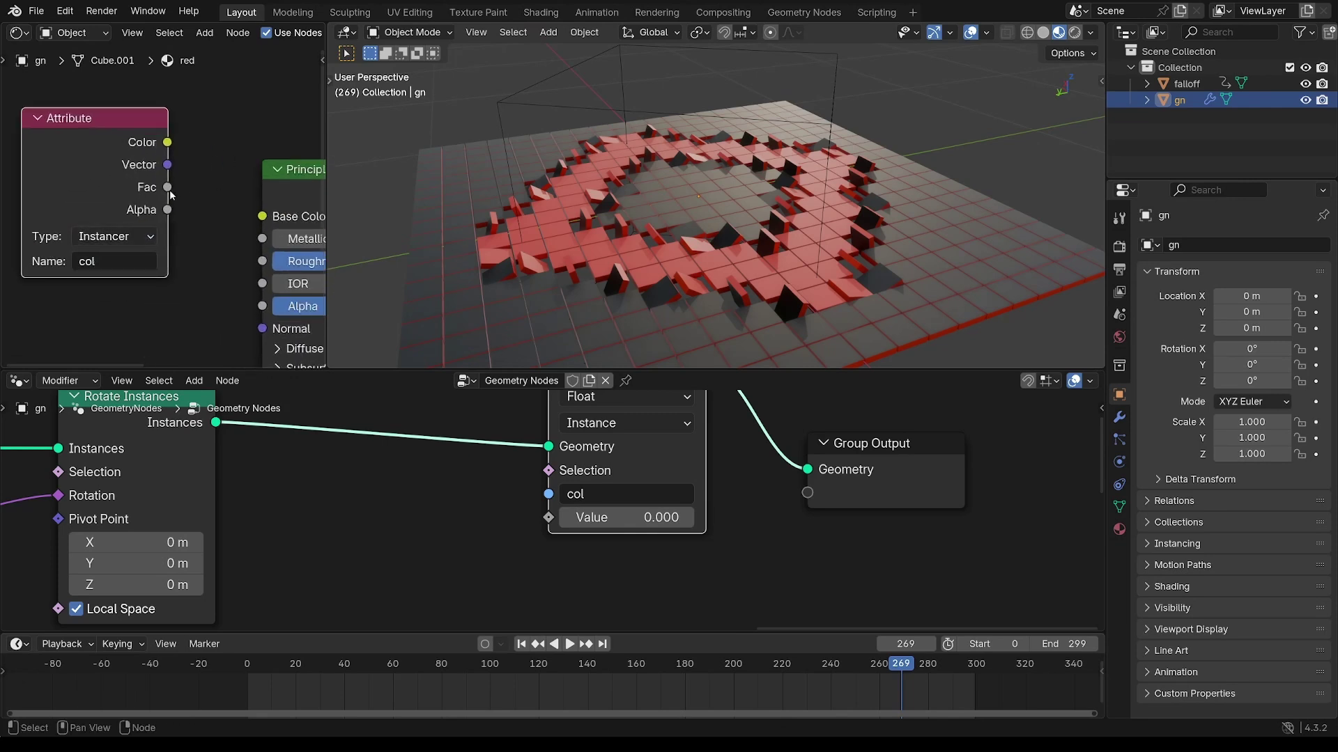
Connect the Attribute node's Fac output to the Principled BSDF's Base Color and test the stored col attribute's Value.
middle_click_drag(721, 464, 701, 550)
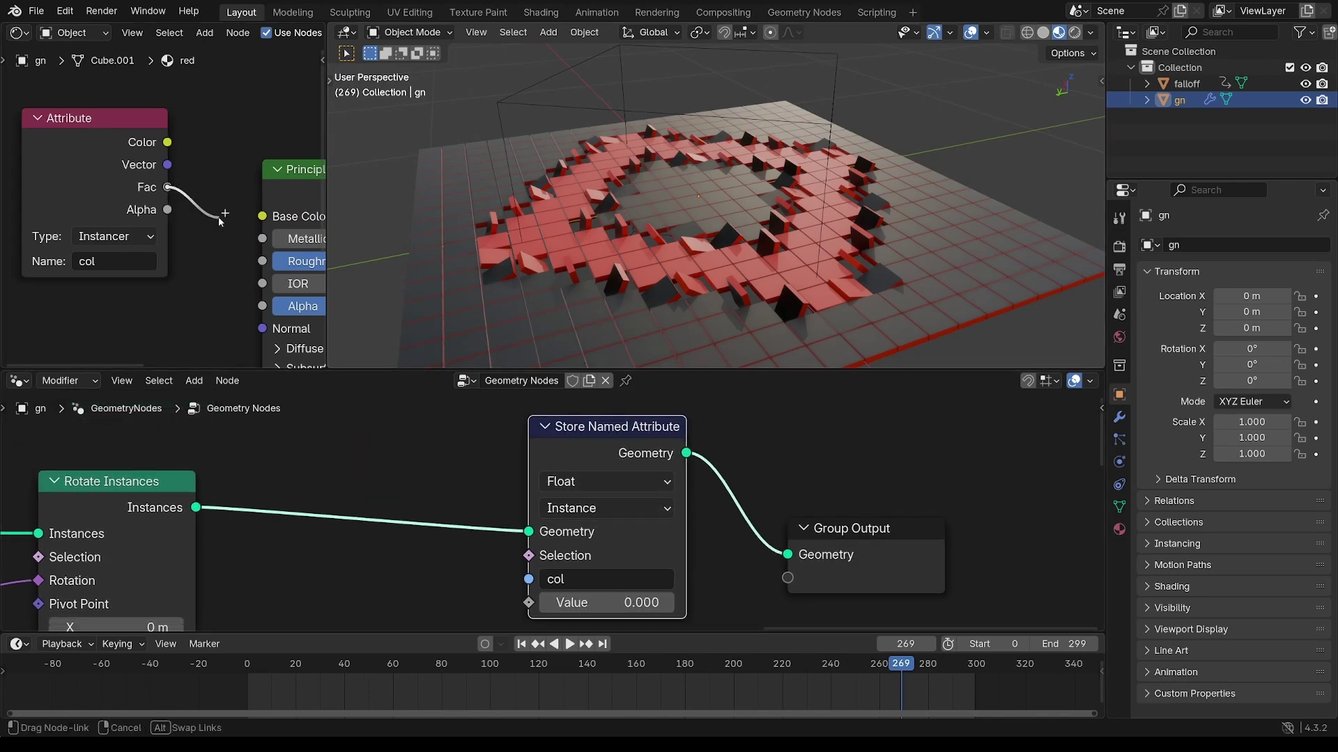
left_click_drag(266, 221, 263, 217)
scroll(167, 209, "down", 1)
middle_click_drag(620, 244, 665, 345)
mouse_move(639, 603)
left_mouse_down()
mouse_move(696, 603)
mouse_move(623, 603)
mouse_move(658, 603)
mouse_move(645, 603)
left_mouse_up()
scroll(687, 461, "down", 3)
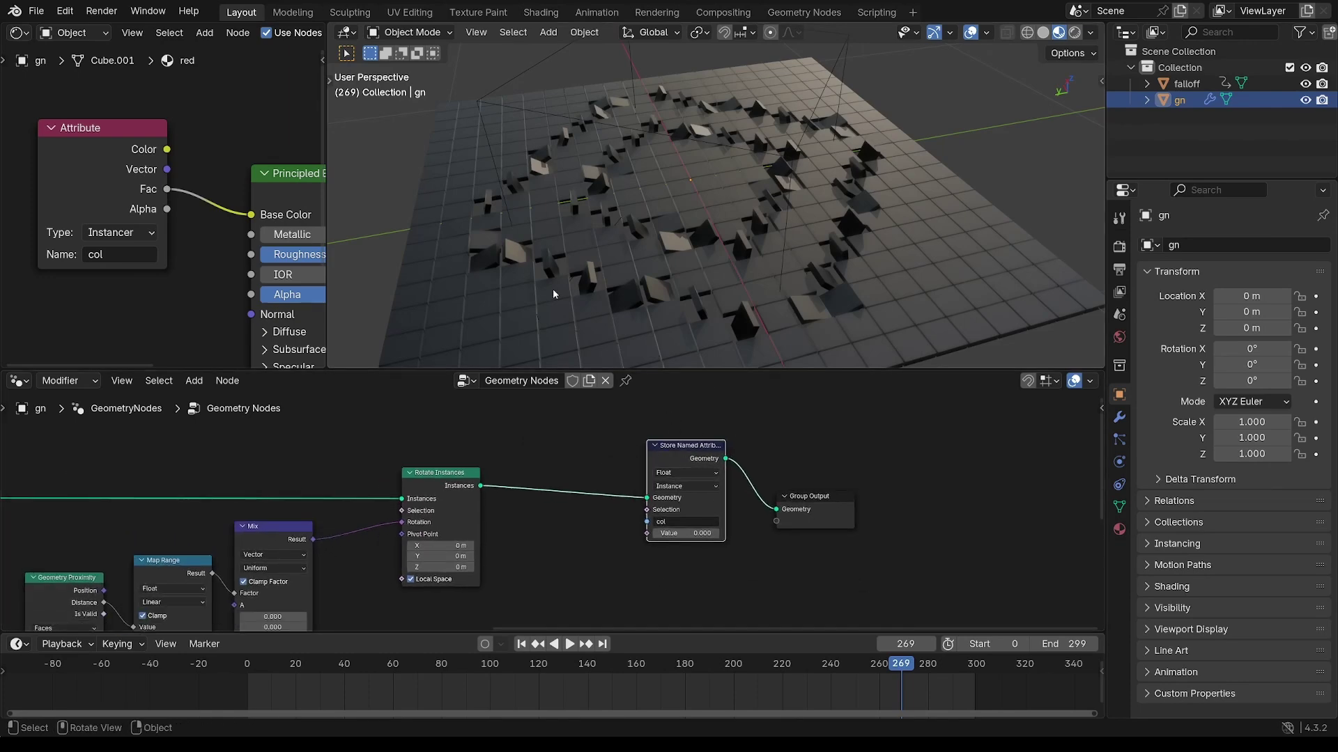
Connect the Map Range node's Result to the Value input of Store Named Attribute.
middle_click_drag(469, 534, 678, 466)
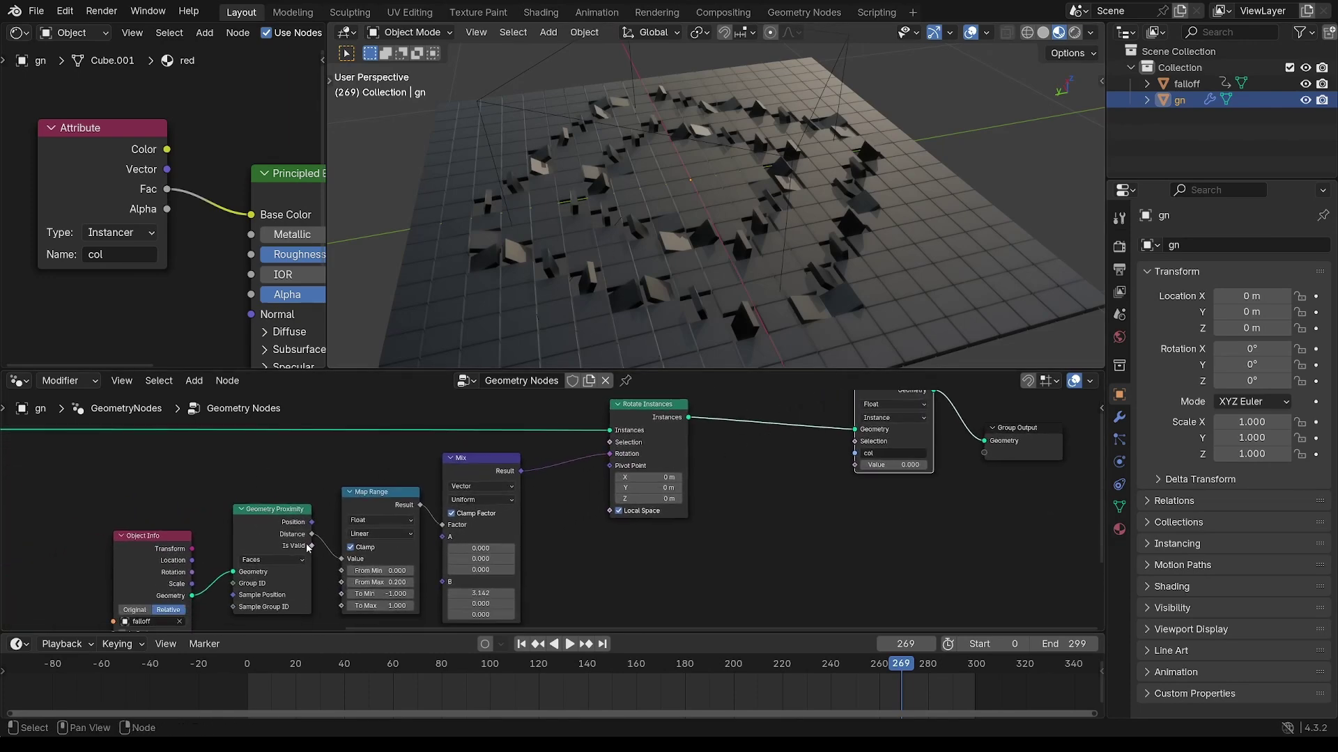
scroll(411, 507, "up", 2)
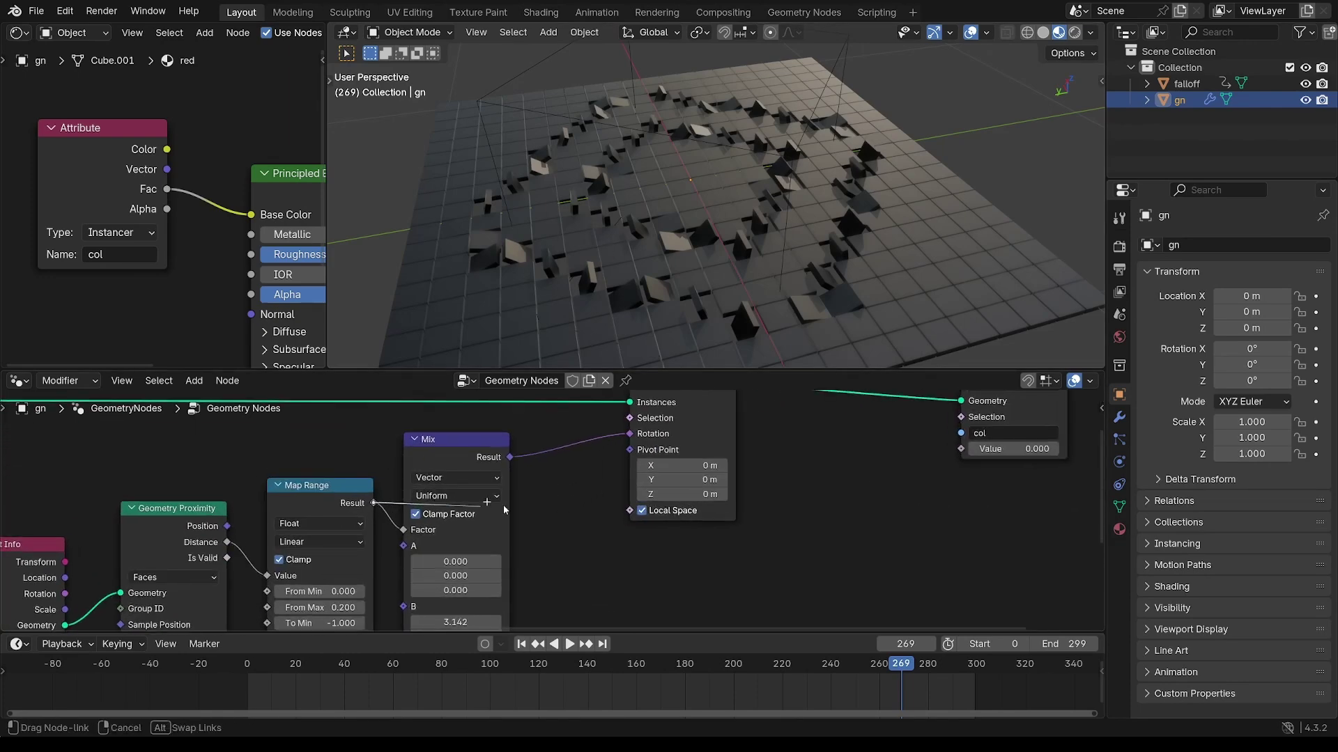
left_click_drag(958, 460, 961, 450)
middle_click_drag(970, 457, 869, 536)
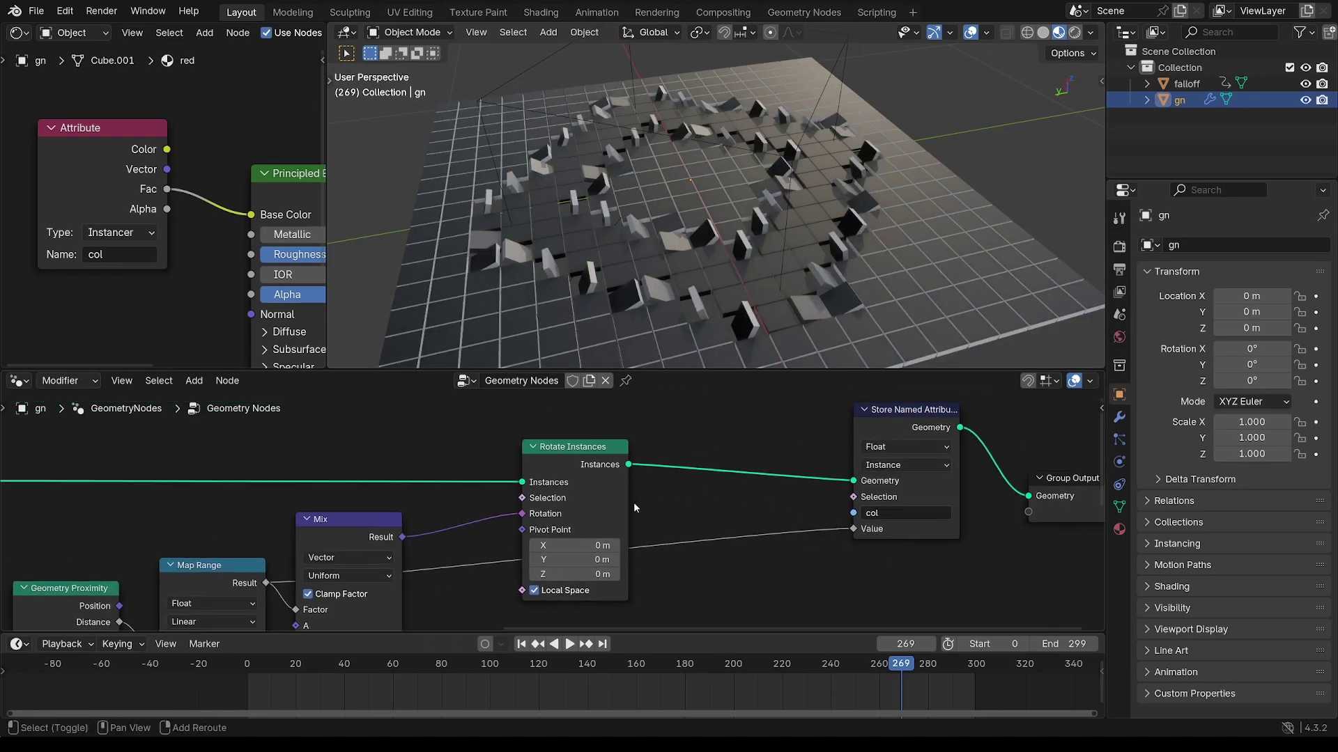
Shift the Rotate Instances and Mix nodes to the right and scrub the timeline to frame 179.
middle_click_drag(640, 502, 650, 495)
middle_click_drag(613, 450, 757, 531, "ctrl")
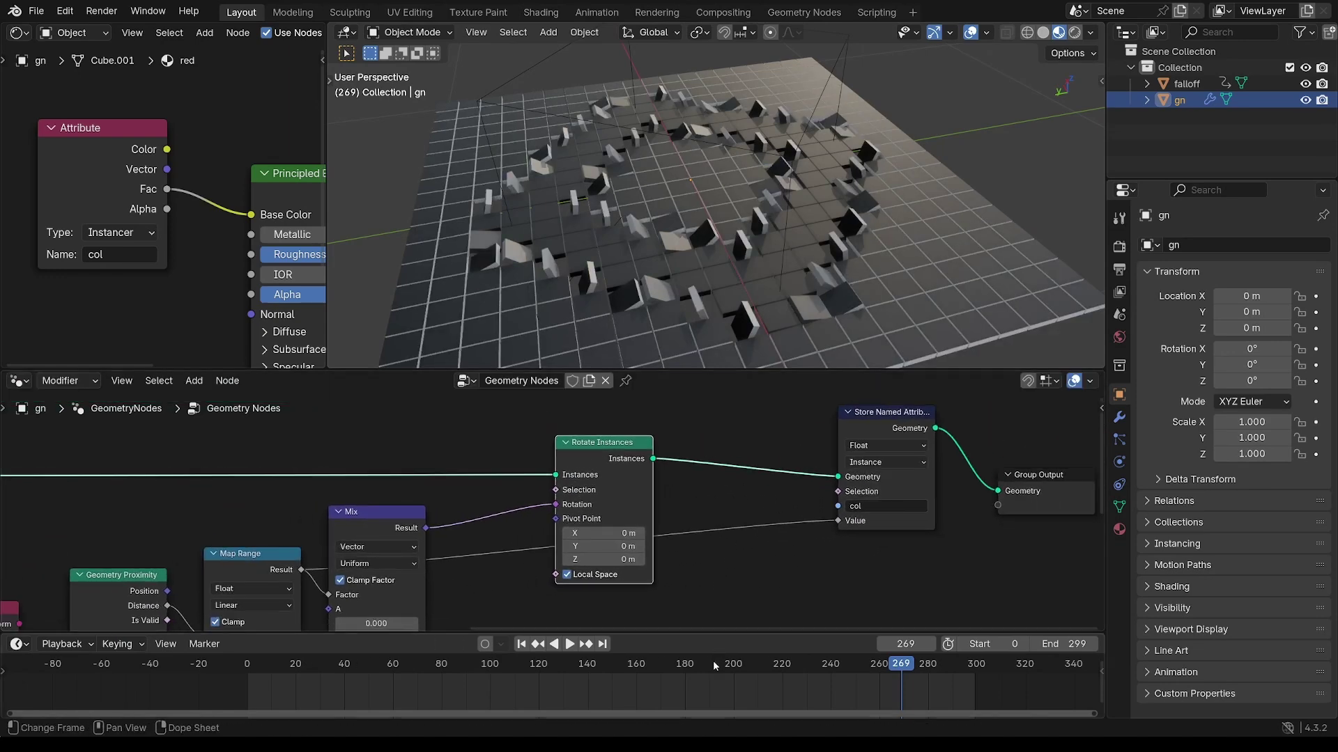
left_click_drag(714, 666, 682, 666)
middle_click_drag(712, 578, 729, 514, "ctrl")
middle_click_drag(368, 524, 397, 501)
left_click_drag(399, 500, 443, 485)
scroll(145, 207, "up", 1)
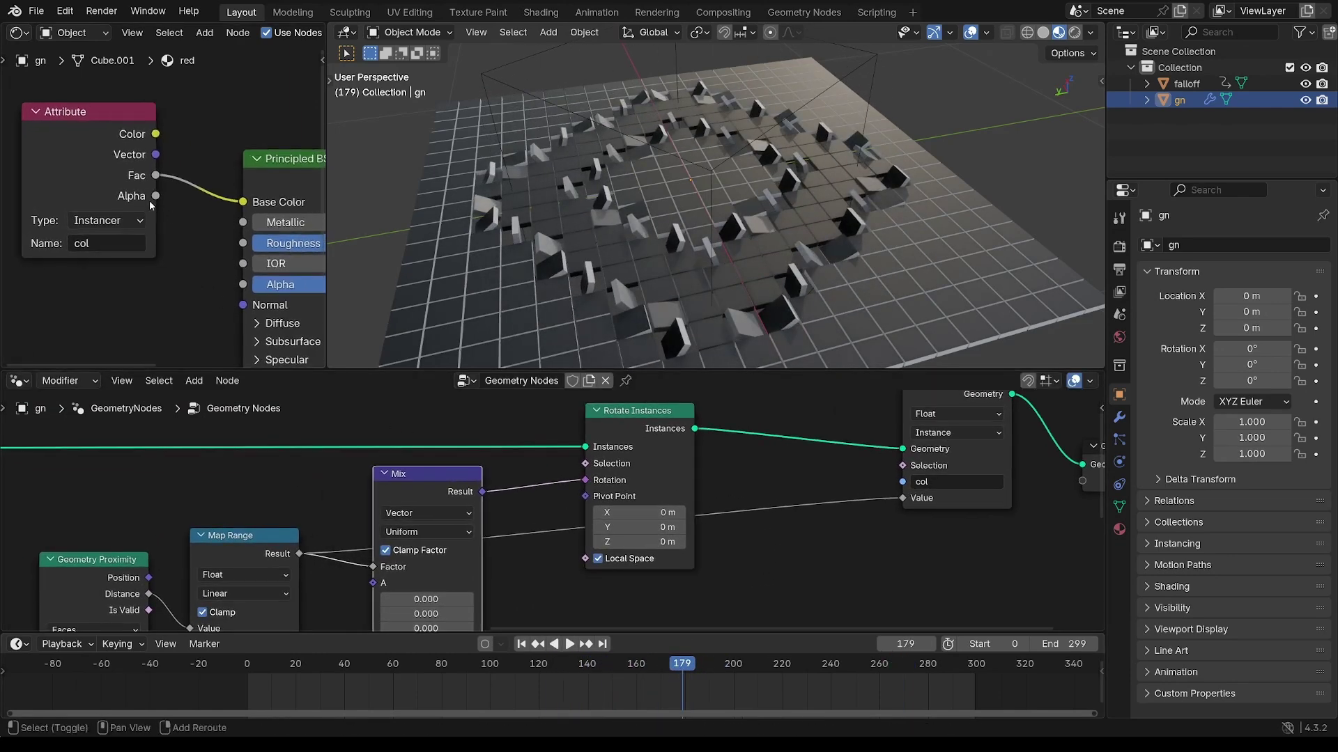
Insert a Color Ramp between the Attribute's Fac output and Base Color, with its white stop at 0.507 and black stop at 0.061.
middle_click_drag(143, 208, 196, 248, "shift")
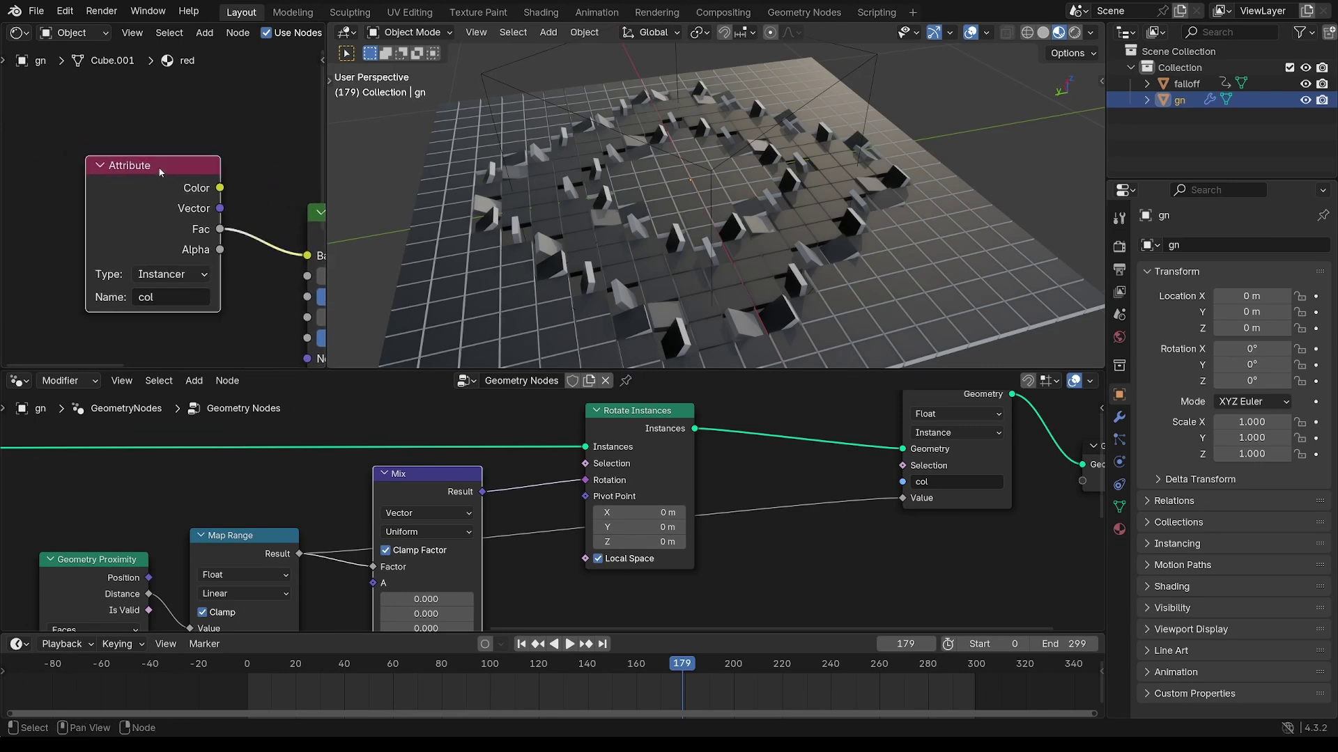
left_click_drag(148, 172, 38, 179)
key("shift+a")
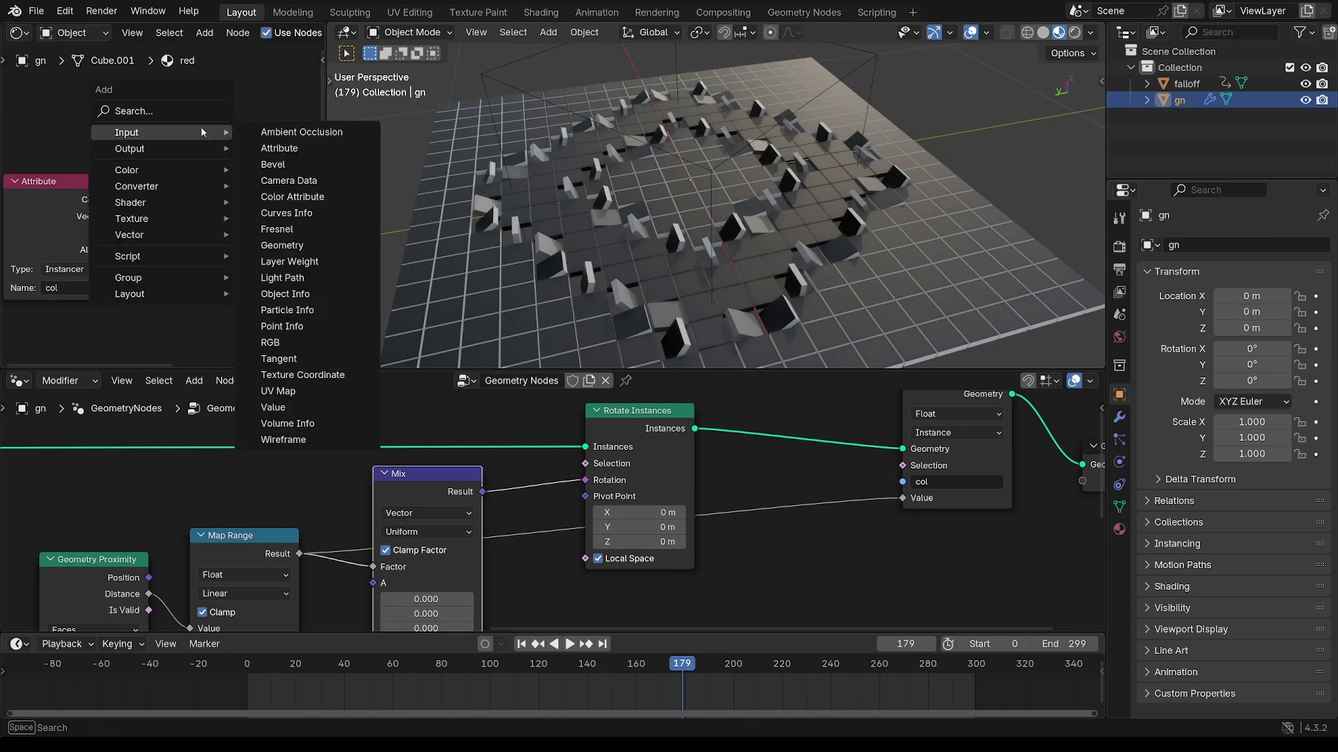
type("ram")
key("Return")
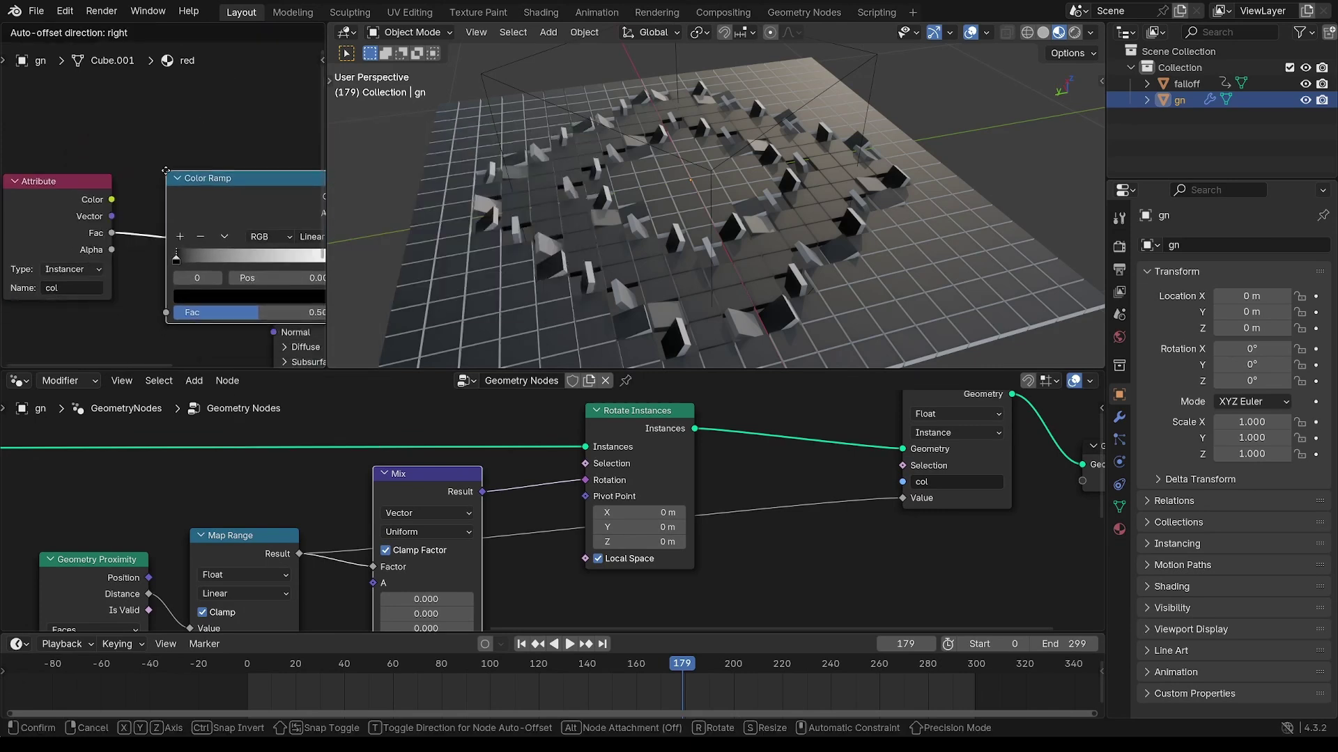
left_click(258, 221)
middle_click_drag(258, 222, 201, 212)
mouse_move(110, 252)
left_mouse_down()
mouse_move(127, 254)
mouse_move(112, 252)
left_mouse_up()
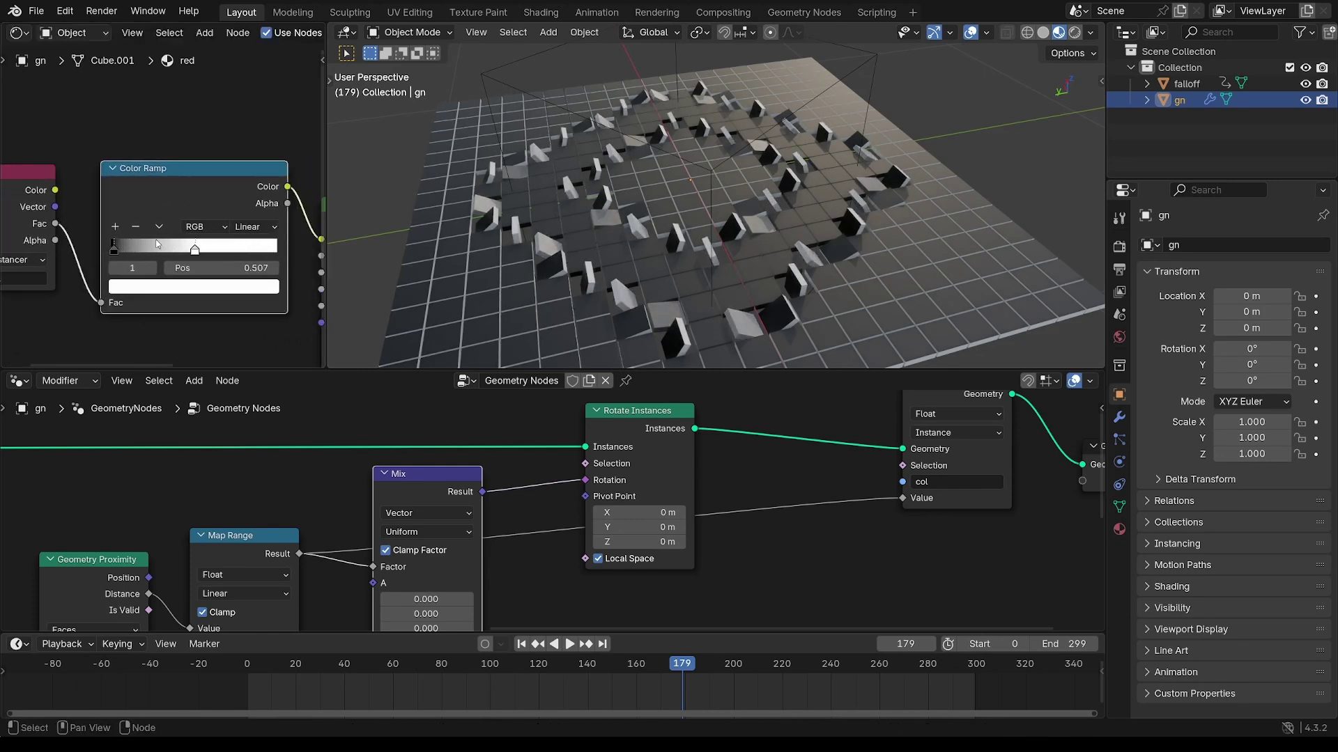
Move the Rotate Instances node farther right, away from the Mix node.
middle_click_drag(753, 487, 655, 471, "ctrl")
middle_click_drag(655, 471, 732, 473, "ctrl")
middle_click_drag(732, 474, 852, 479, "shift")
middle_click_drag(762, 496, 778, 516, "shift")
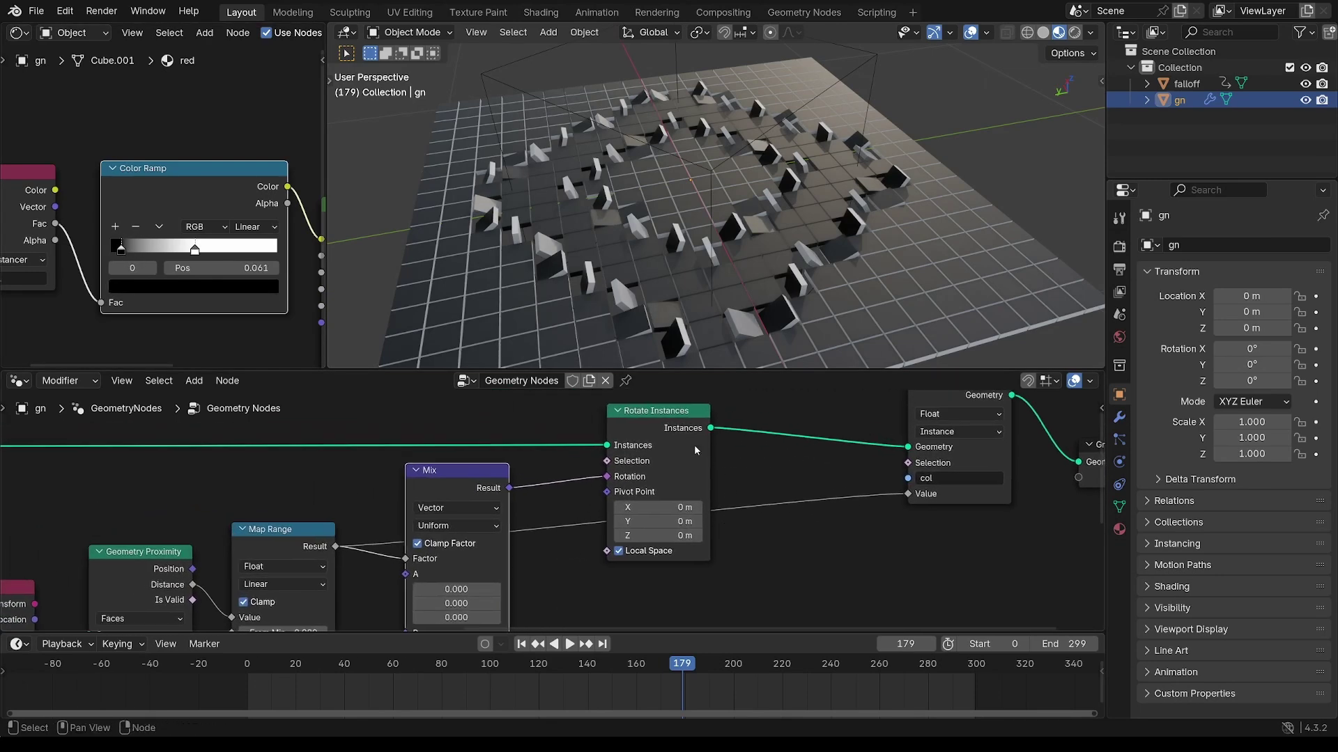
left_click_drag(684, 434, 739, 439)
Try adjusting the From Max value of the Map Range node.
middle_click_drag(544, 542, 677, 461, "shift")
middle_click_drag(508, 511, 523, 487, "shift")
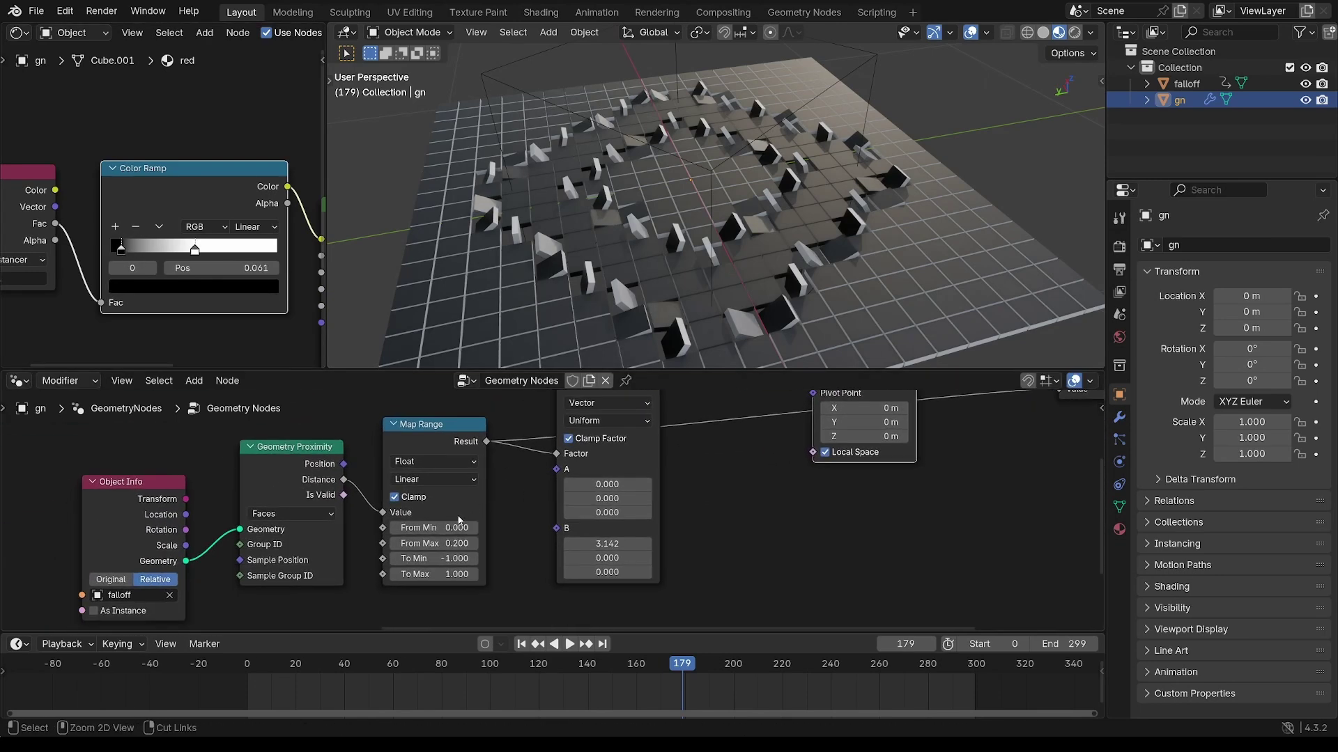
middle_click_drag(442, 532, 431, 549, "ctrl")
left_click_drag(424, 555, 464, 556)
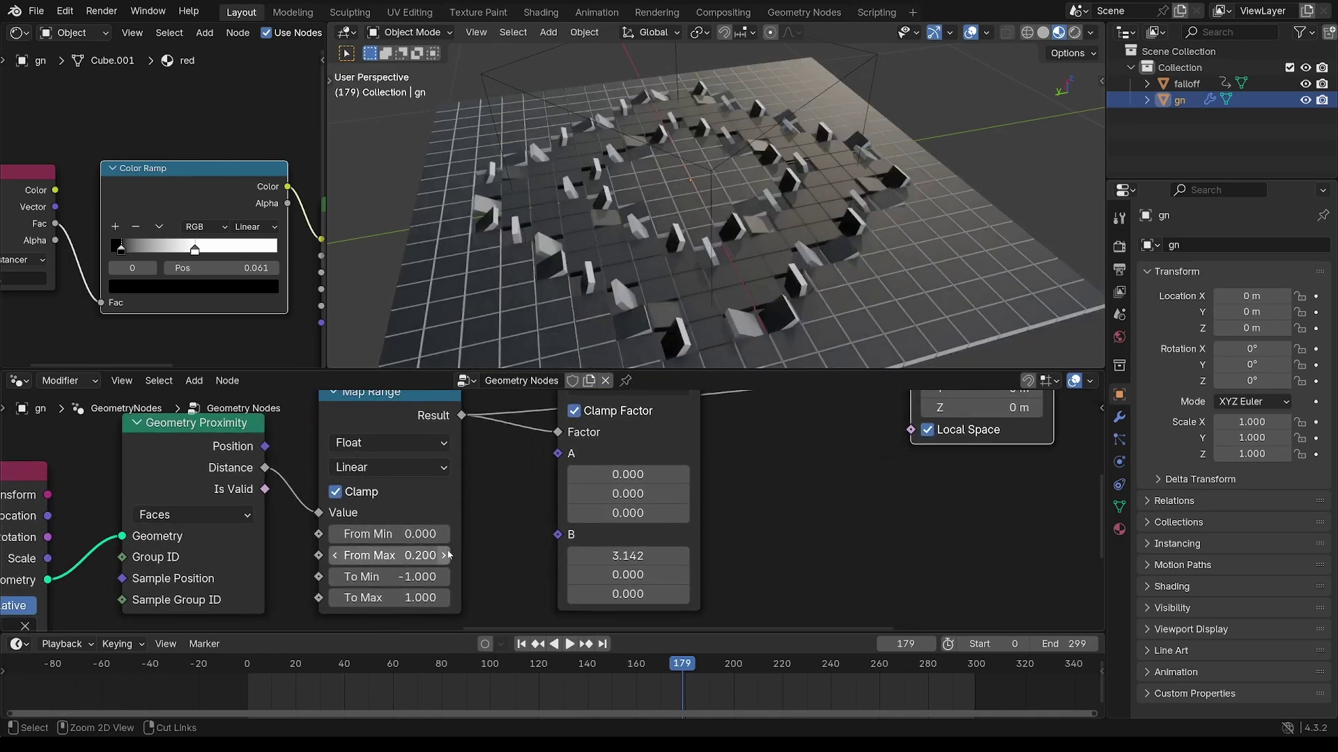
Reverse the Color Ramp's stops, placing white at 0.008 and black about two-thirds of the way along.
scroll(863, 443, "down", 2)
middle_click_drag(801, 314, 754, 261)
middle_click_drag(513, 489, 754, 462)
left_click_drag(122, 252, 216, 256)
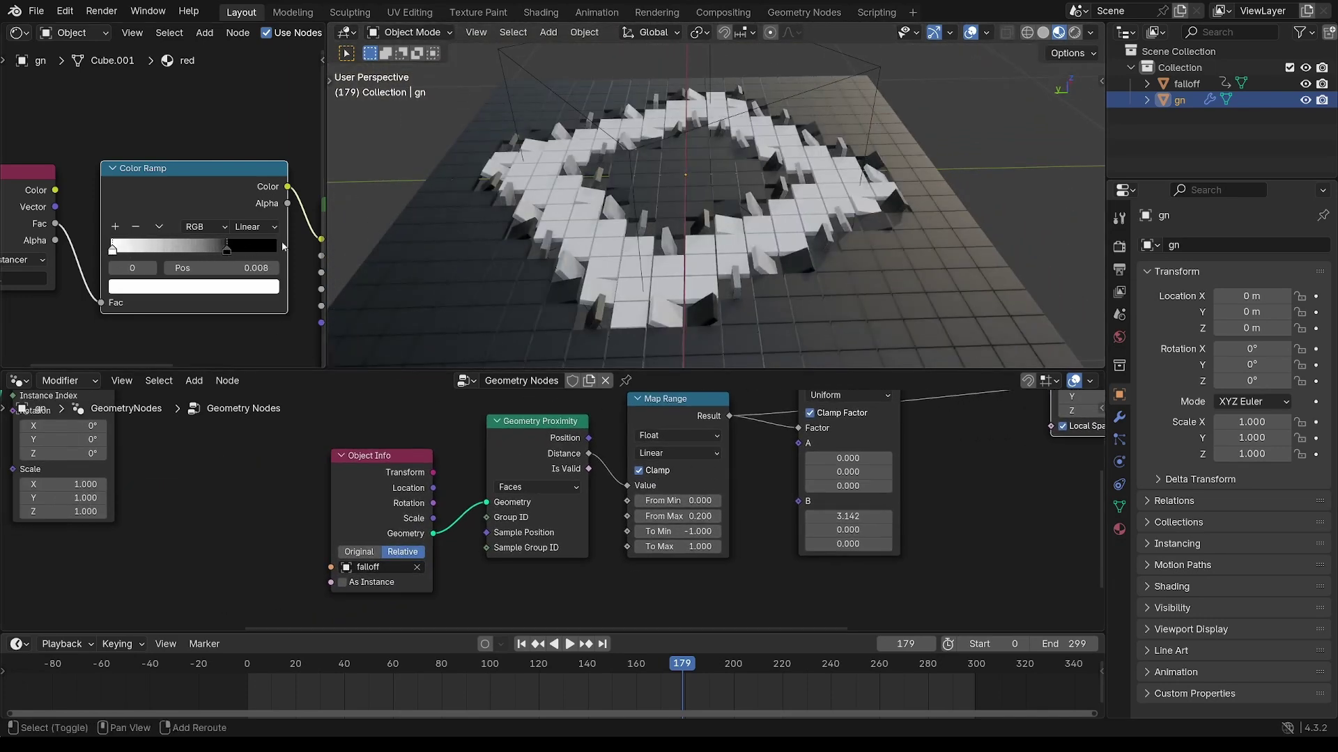
Add a red stop to the Color Ramp between the white and black stops, and move the black stop to 0.741.
middle_click_drag(613, 251, 694, 230, "shift")
scroll(648, 230, "up", 2)
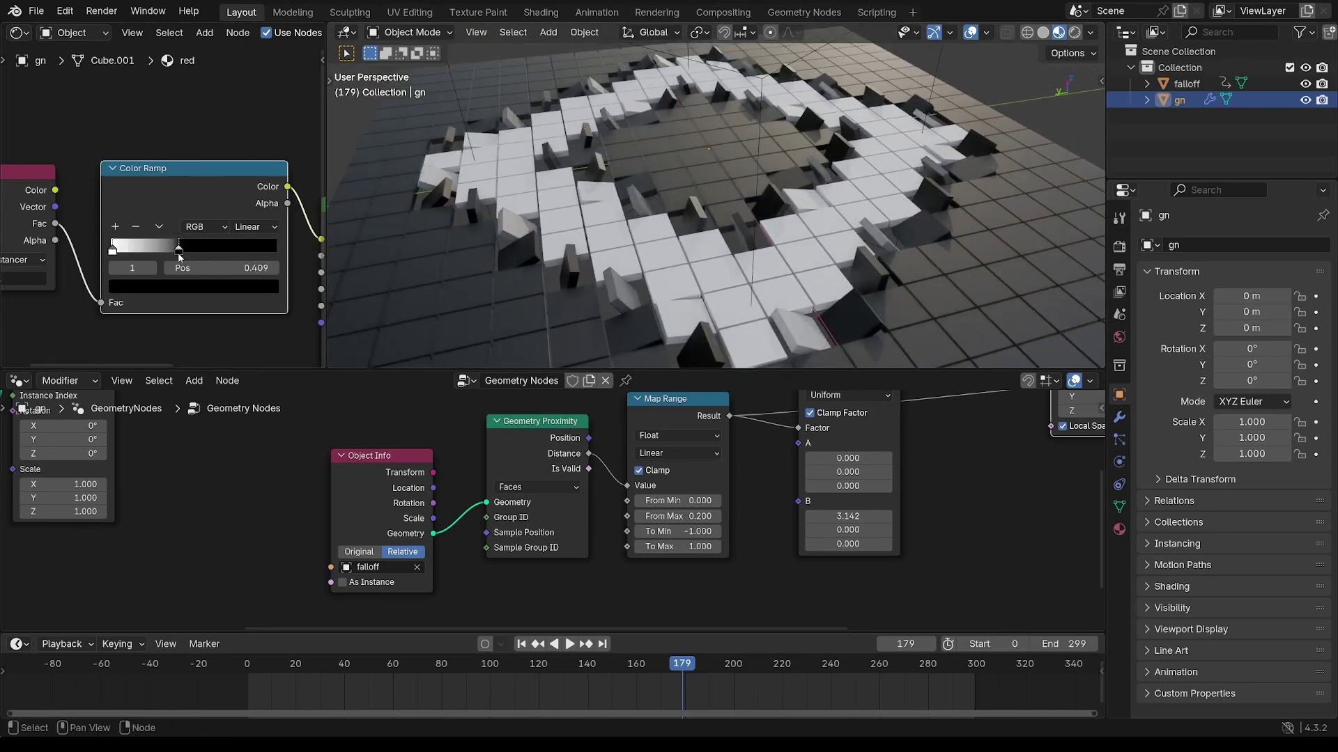
left_click(116, 227)
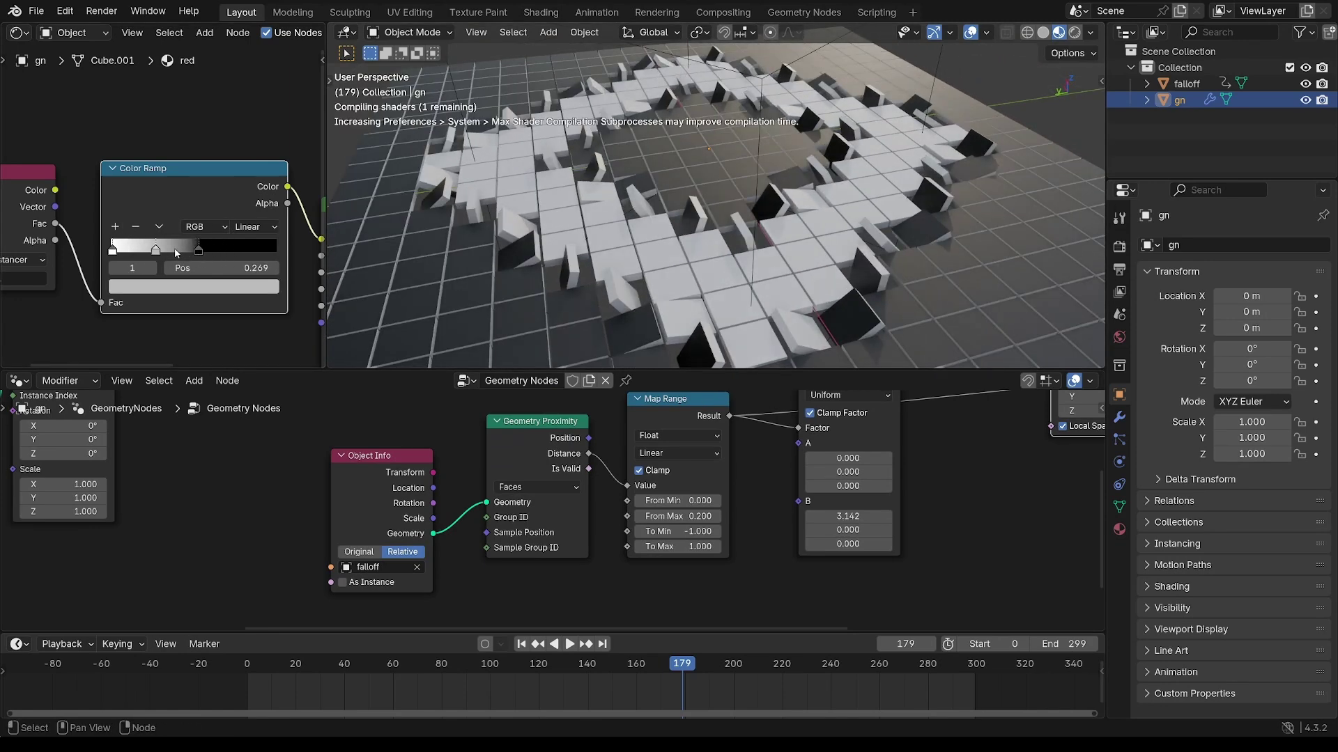
left_click(187, 288)
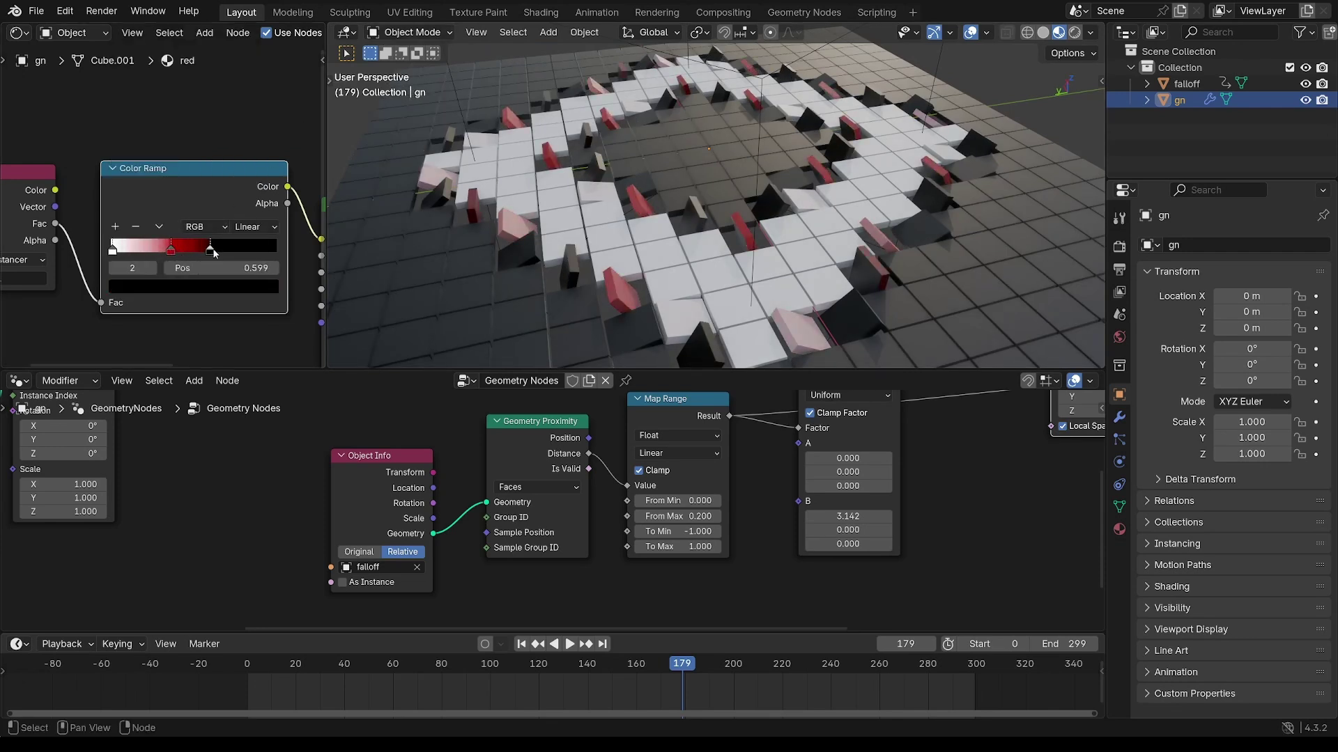
left_click_drag(236, 252, 234, 253)
scroll(585, 195, "down", 1)
middle_click_drag(585, 195, 590, 240)
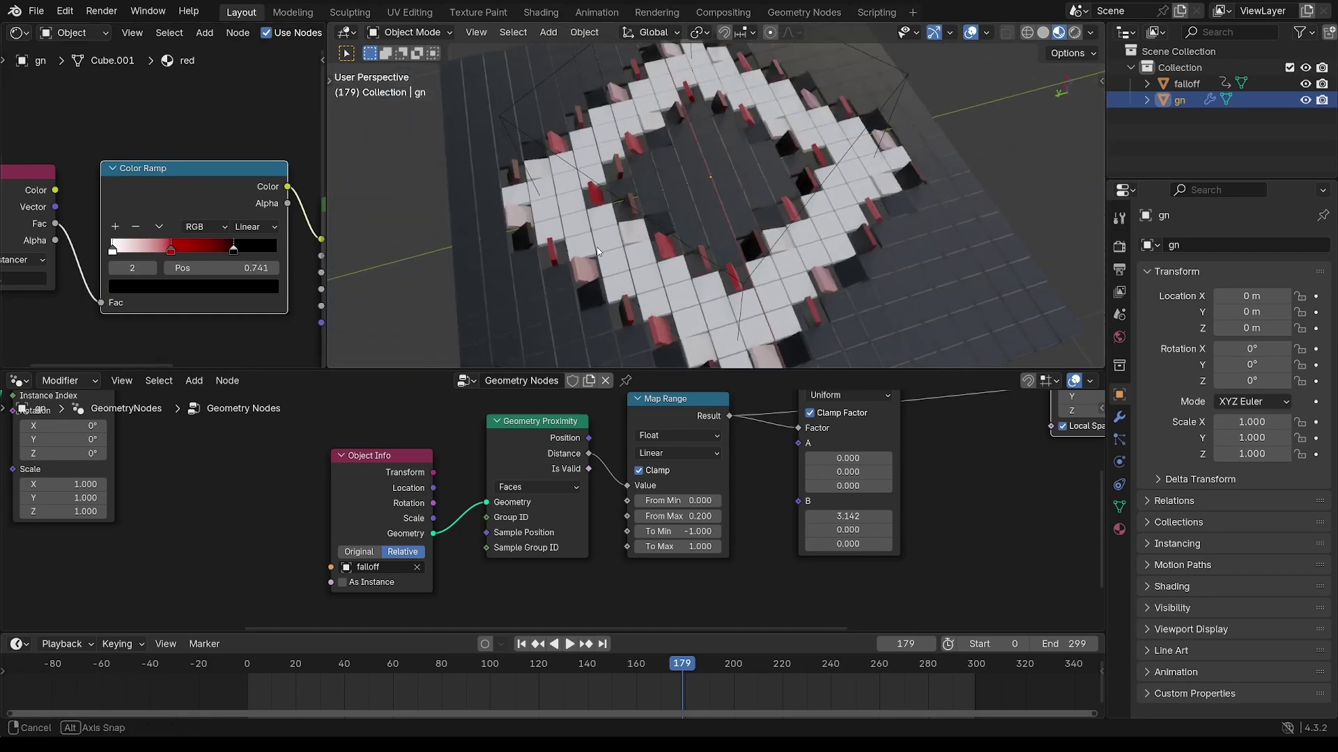
Play the animation and check the colored tiles from a lower viewing angle.
scroll(589, 241, "down", 1)
scroll(652, 455, "down", 4)
middle_click_drag(704, 519, 601, 517, "shift")
scroll(641, 517, "up", 2)
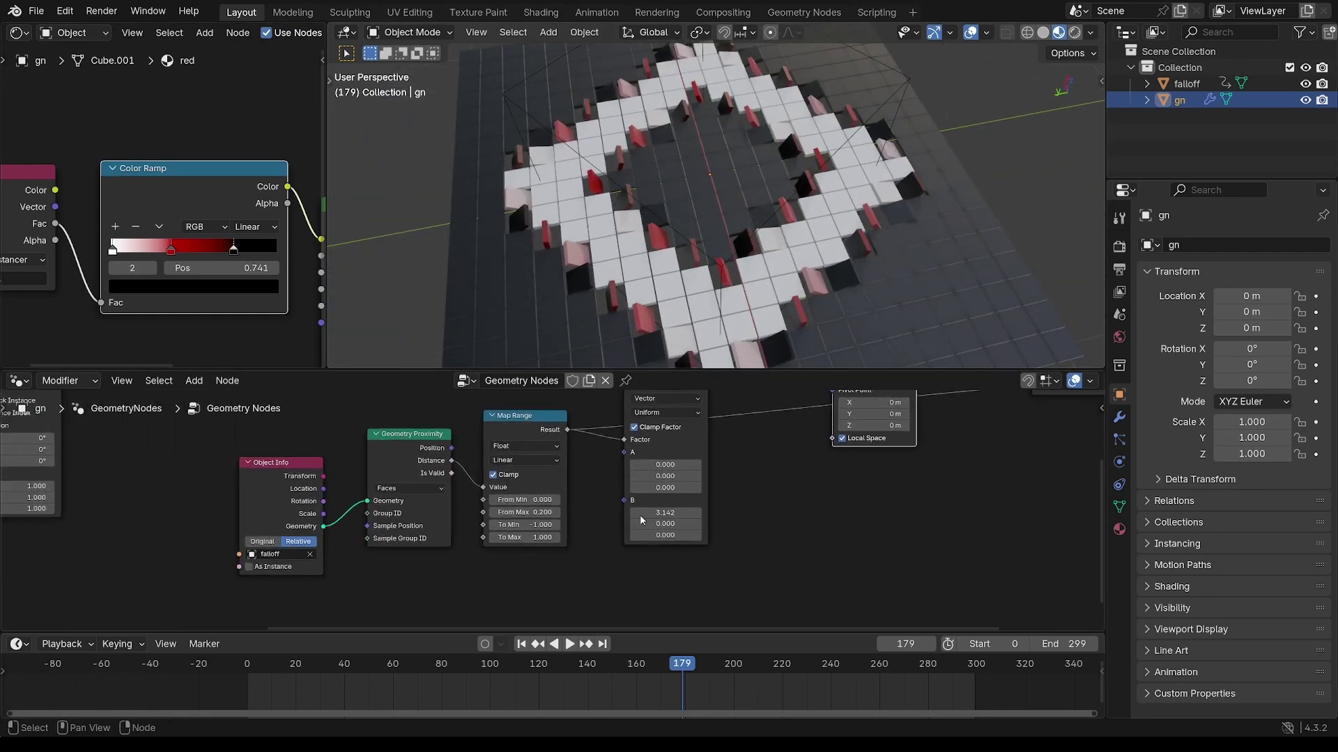
left_click(571, 645)
middle_click_drag(683, 183, 752, 208)
Darken the Color Ramp's white stop to a grey of about 0.27 value, with the red stop at 0.375 and black at 0.596.
left_click(112, 248)
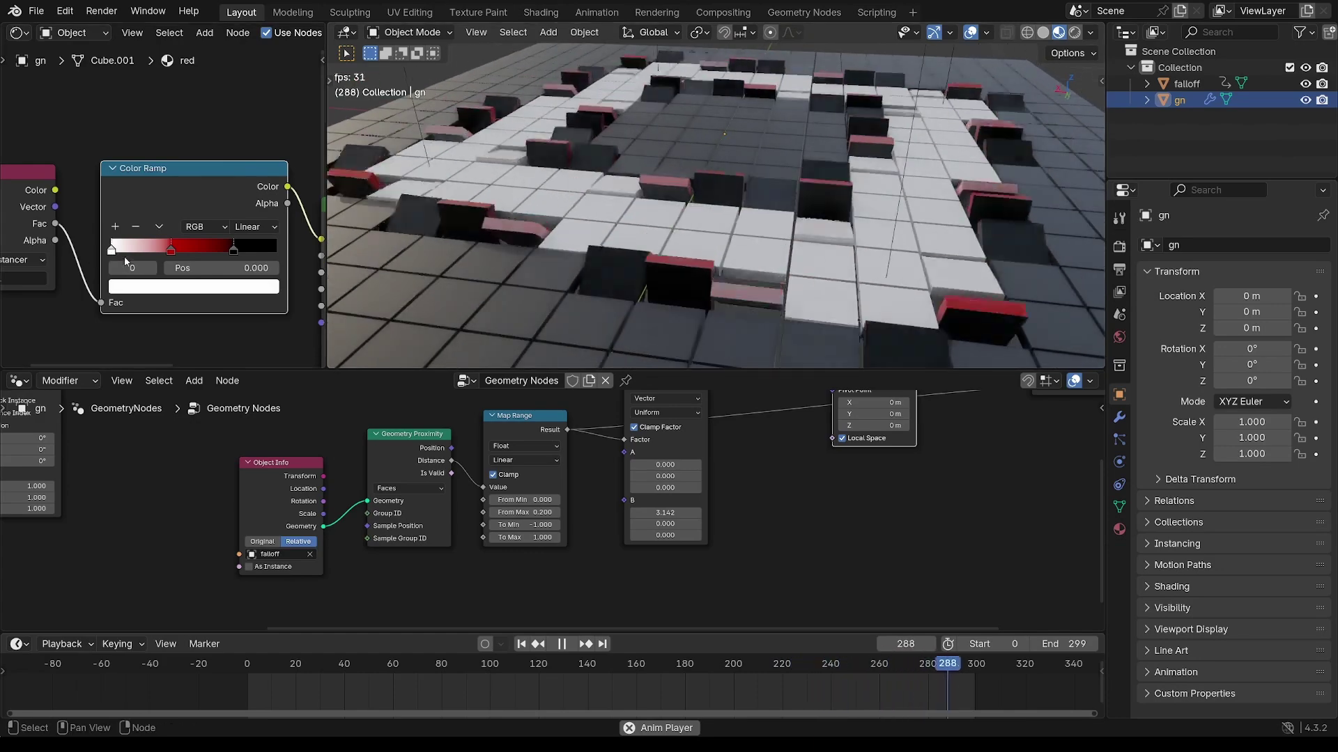
left_click(193, 286)
left_click_drag(250, 42, 254, 97)
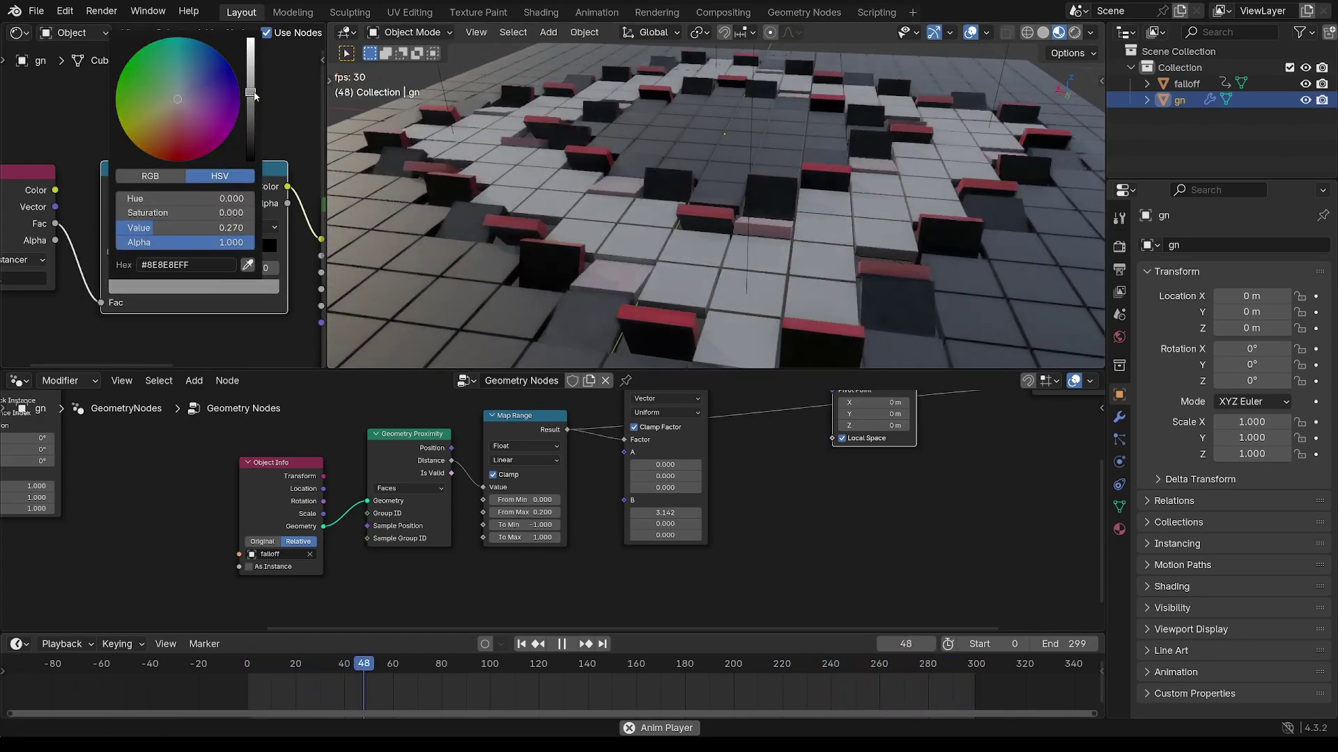
left_click(171, 249)
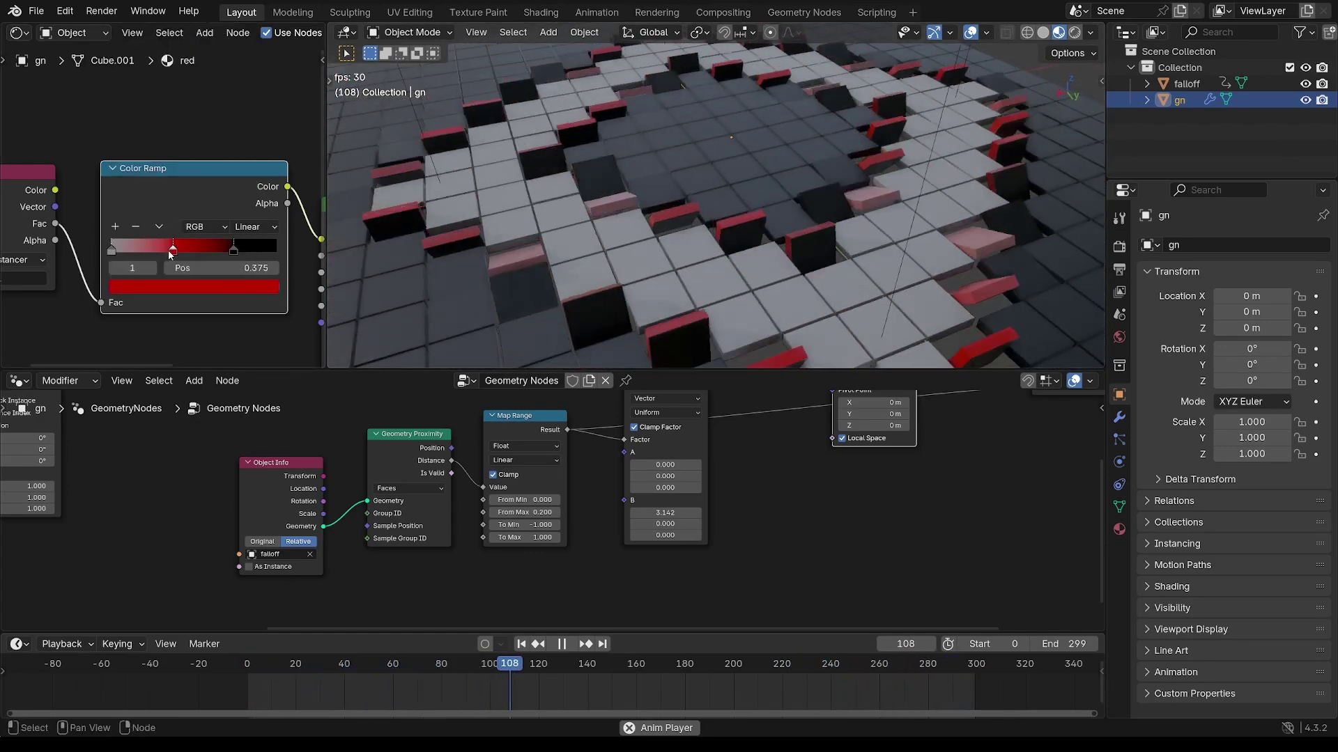
left_click_drag(233, 249, 209, 252)
Set the Map Range node's From Max to 0.150.
scroll(712, 210, "down", 3)
middle_click_drag(712, 210, 863, 153)
scroll(797, 181, "up", 4)
middle_click_drag(595, 522, 641, 460)
mouse_move(577, 575)
left_mouse_down()
mouse_move(551, 575)
mouse_move(578, 574)
left_mouse_up()
middle_click_drag(809, 230, 758, 278)
scroll(574, 568, "down", 2, "shift")
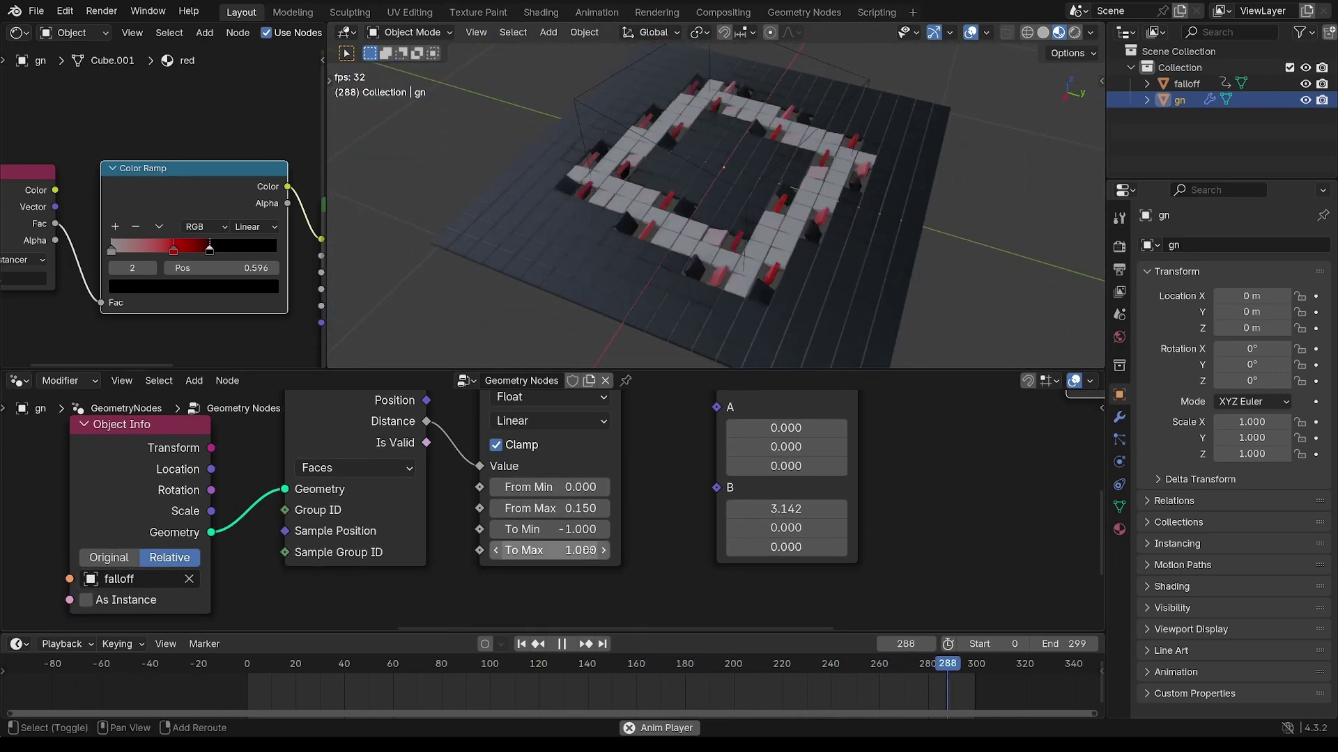
Try negative To Min values down to about -7 on the Map Range node, ending at 0.400.
left_click_drag(580, 530, 580, 529)
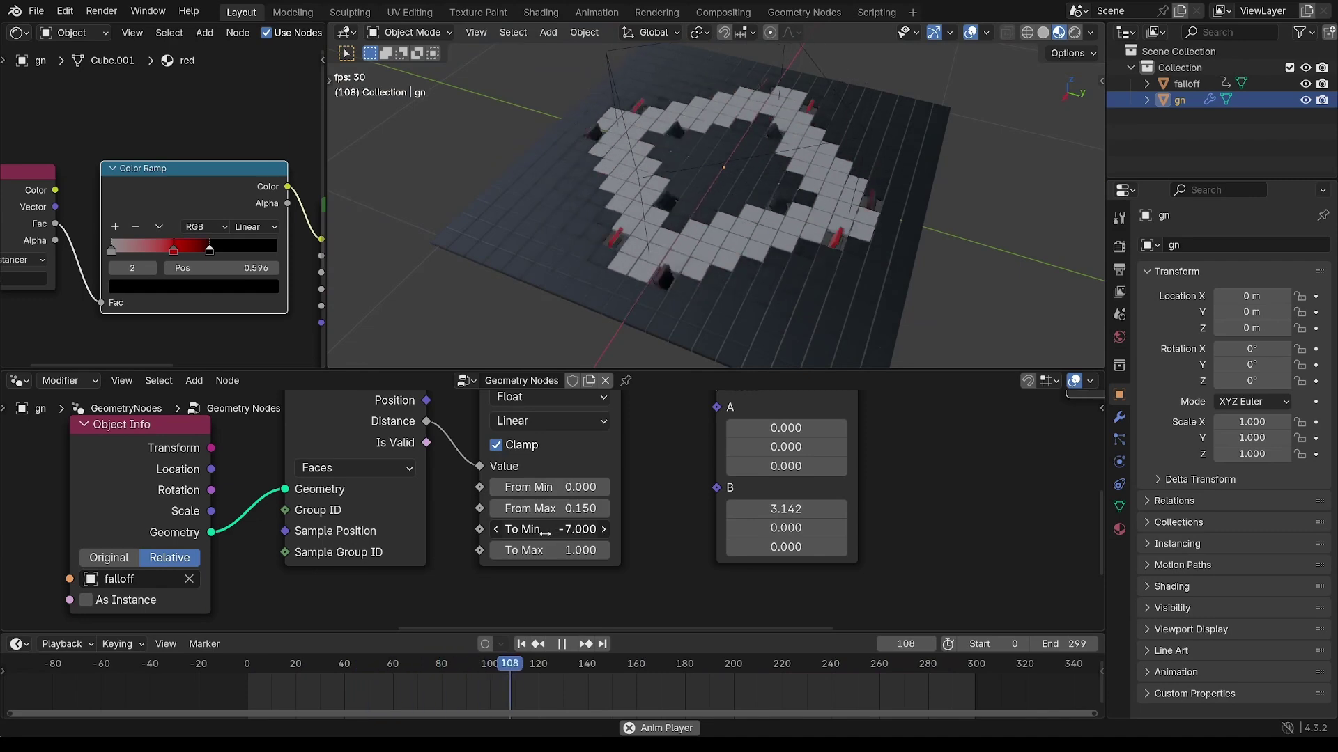
middle_click_drag(700, 244, 617, 258, "ctrl")
left_click_drag(537, 529, 502, 529)
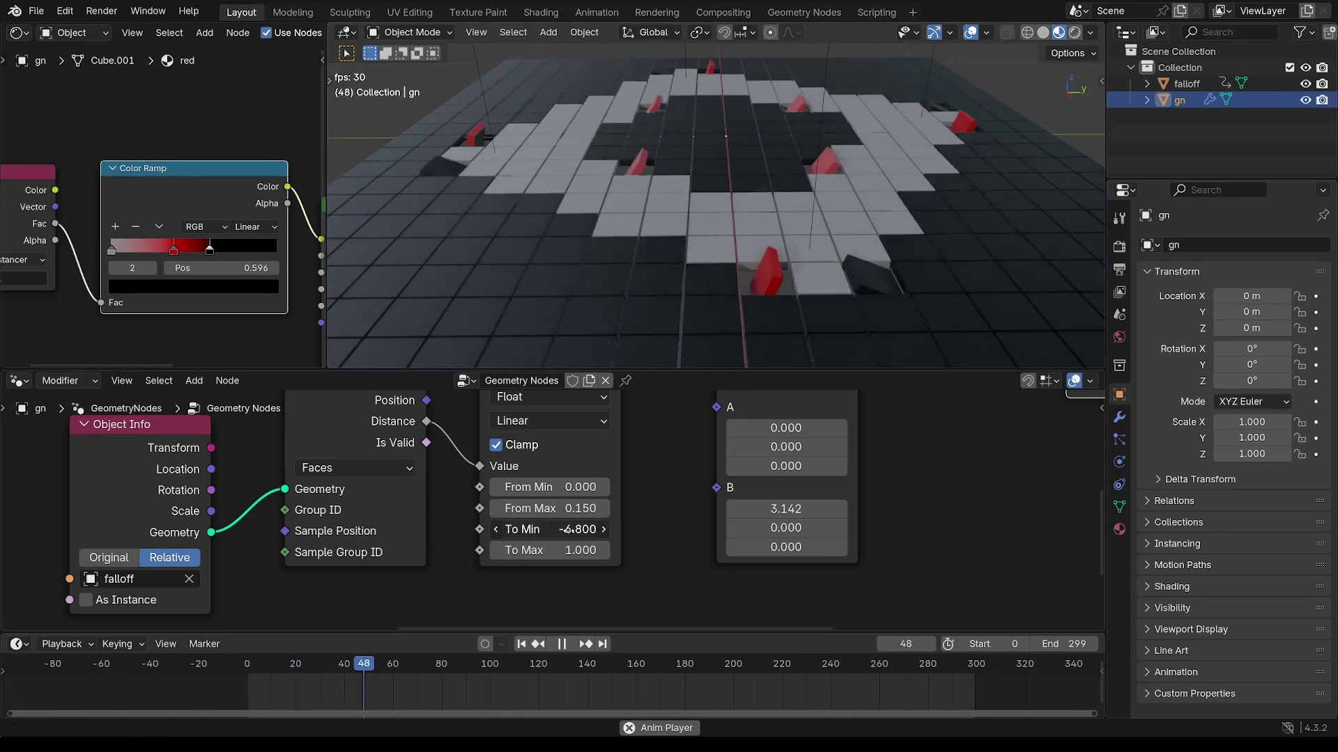
left_click_drag(593, 529, 604, 528)
Shift the Color Ramp's black stop close to the end of the ramp and the red stop to 0.472.
middle_click_drag(767, 258, 717, 294)
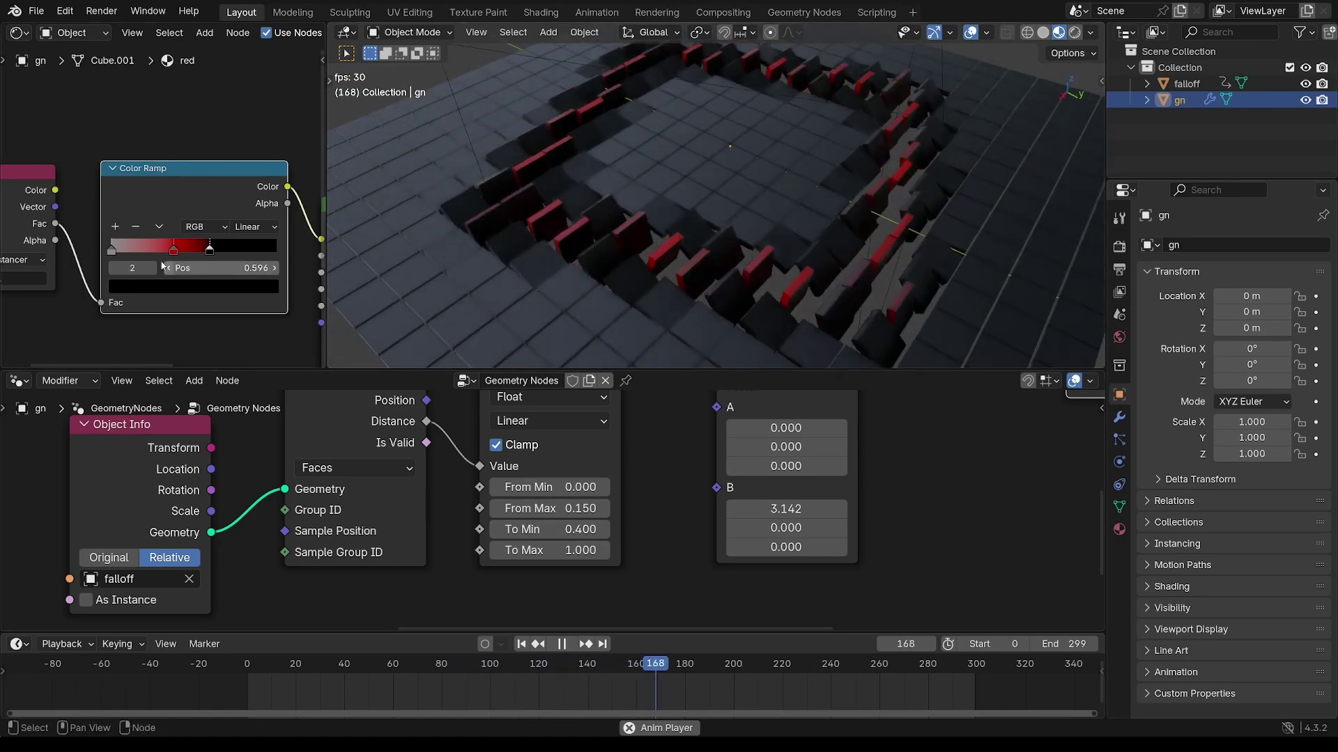
left_click_drag(210, 250, 258, 252)
mouse_move(173, 251)
left_mouse_down()
mouse_move(185, 253)
mouse_move(157, 253)
mouse_move(189, 251)
left_mouse_up()
Change the Map Range node's interpolation to Smoother Step.
scroll(573, 504, "down", 2)
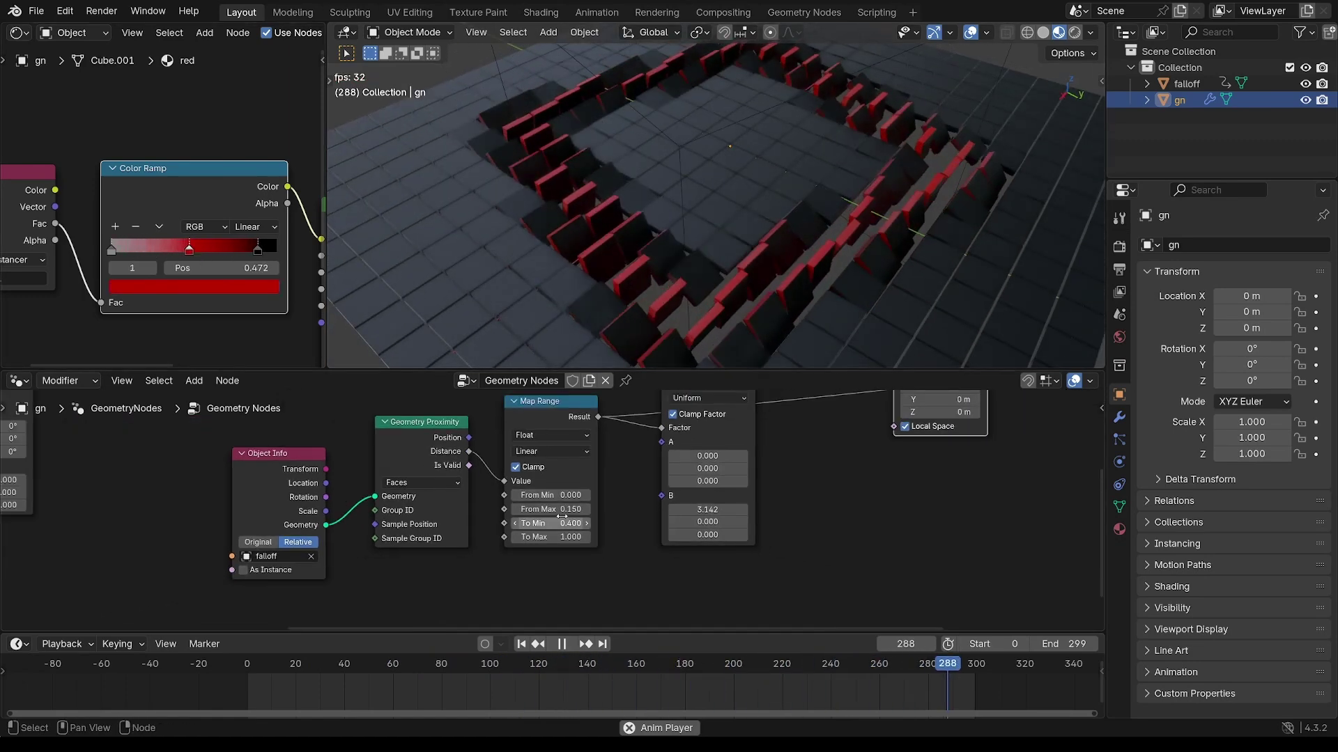
middle_click_drag(573, 504, 376, 607)
left_click_drag(530, 466, 533, 476)
scroll(535, 476, "down", 2)
middle_click_drag(443, 546, 517, 490)
scroll(517, 491, "up", 3)
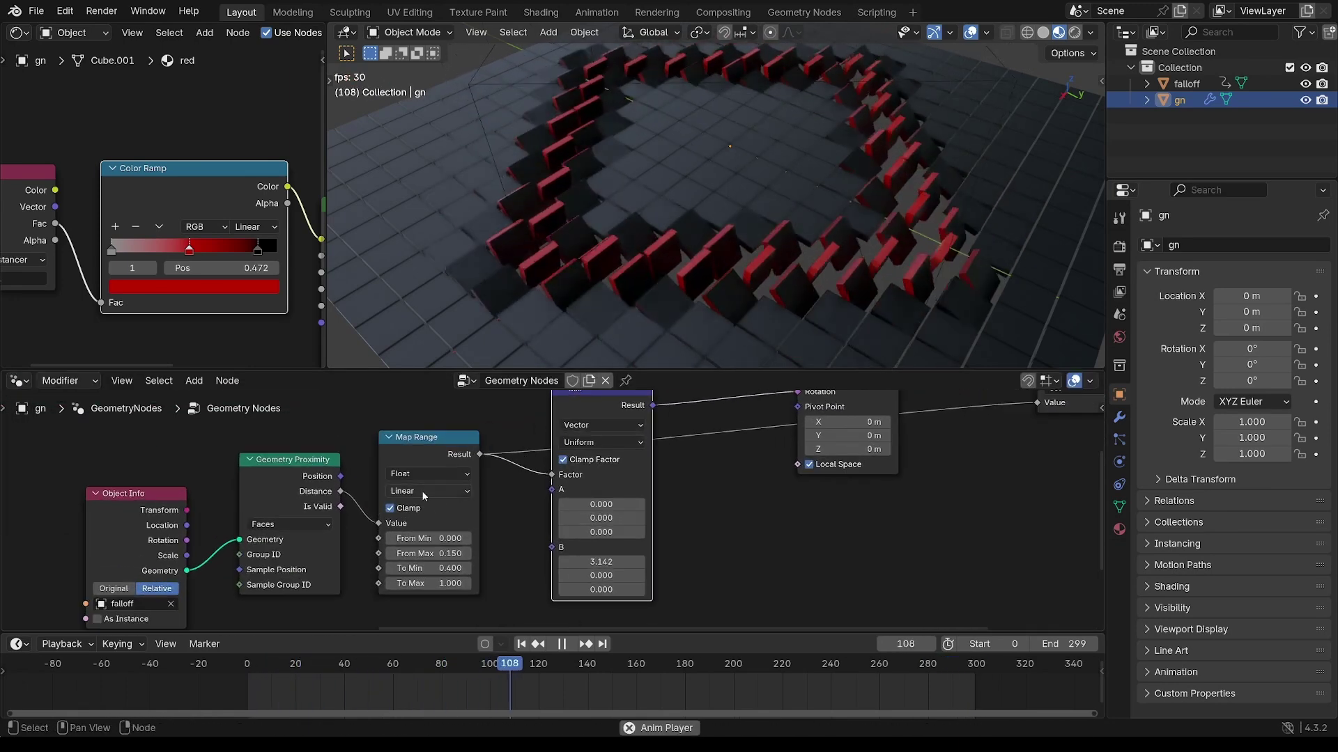
left_click(423, 491)
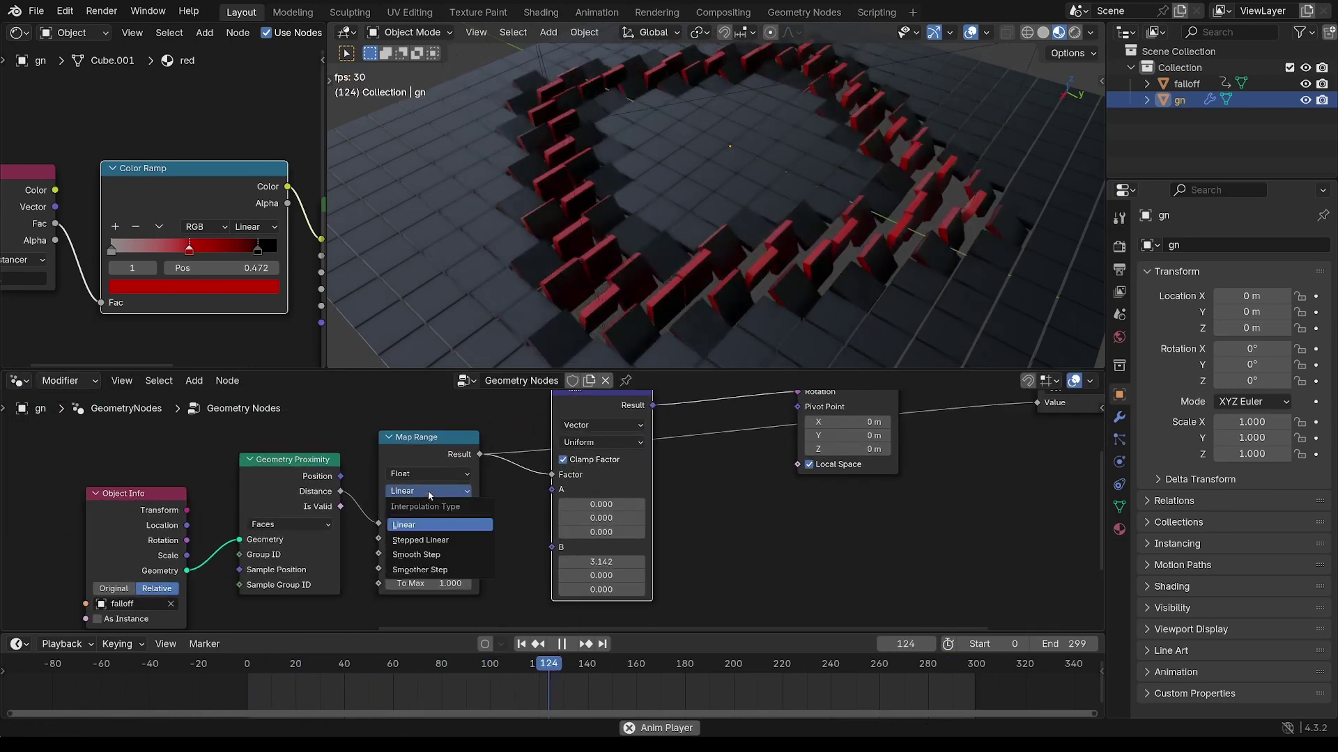
left_click(432, 569)
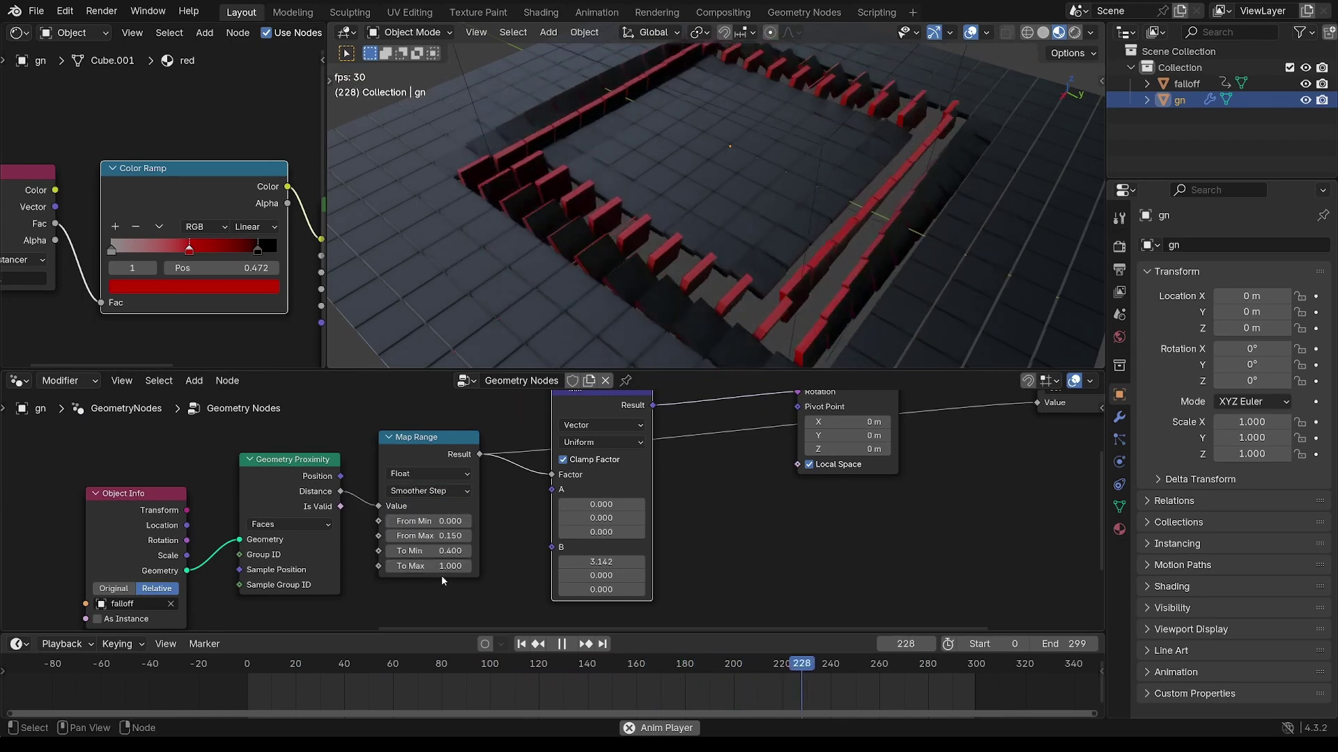
Rebalance the Color Ramp's stops, placing the black stop at 0.992 and the red stop at 0.717.
middle_click_drag(446, 566, 491, 463, "ctrl")
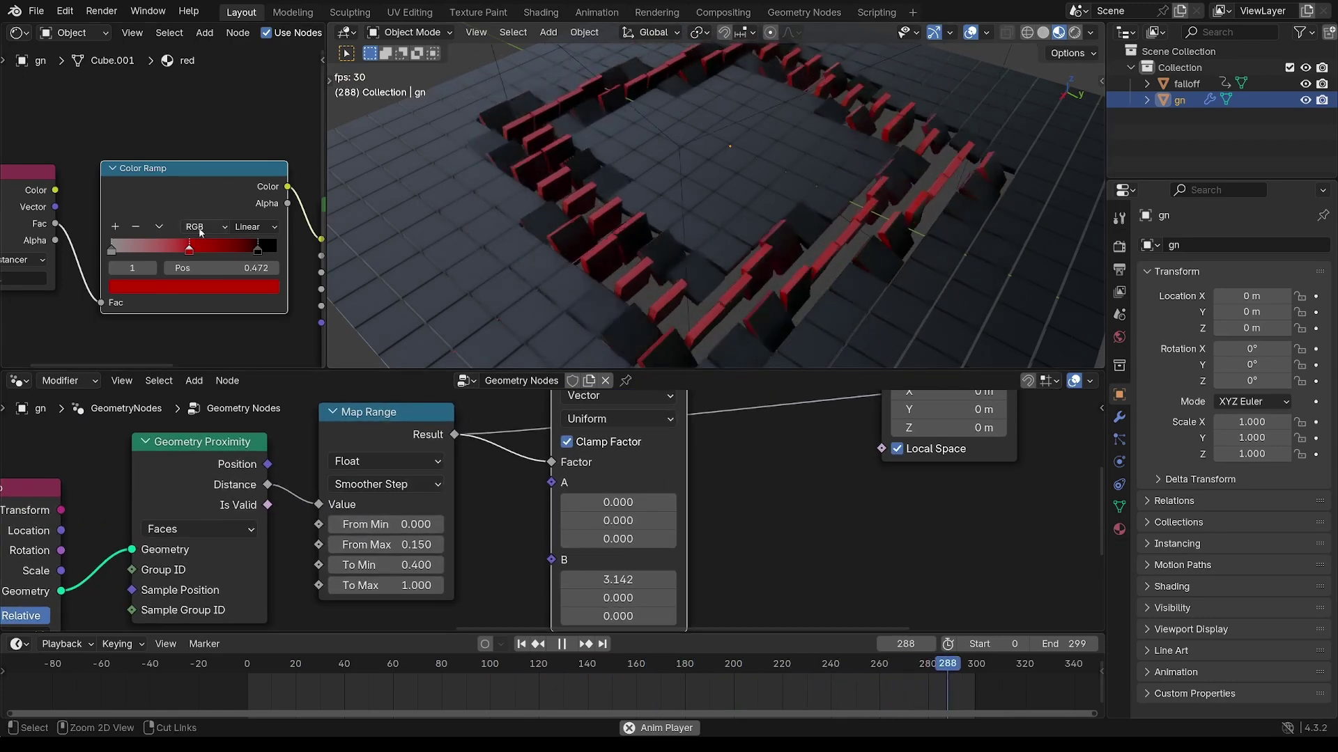
middle_click_drag(186, 229, 188, 217, "ctrl")
left_click_drag(190, 253, 151, 255)
left_click_drag(258, 255, 229, 256)
middle_click_drag(650, 232, 626, 275, "ctrl")
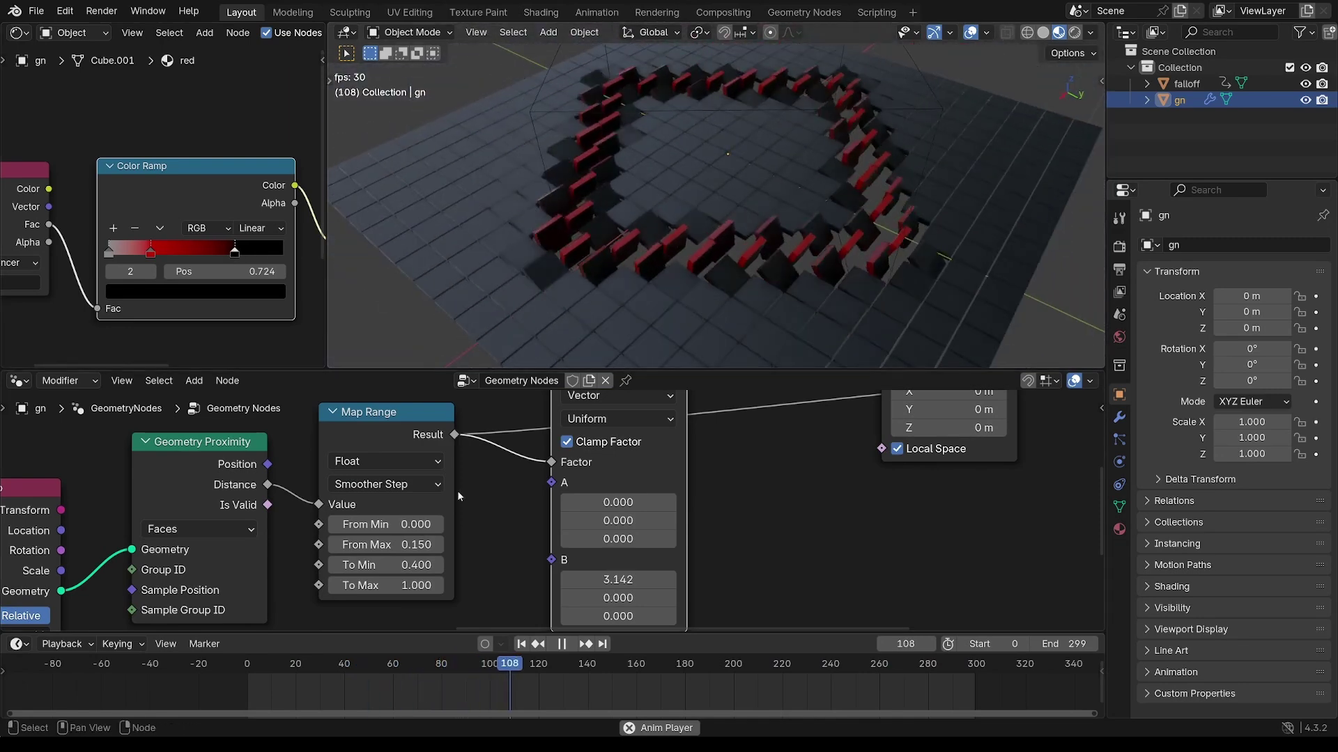
middle_click_drag(444, 502, 585, 492)
middle_click_drag(809, 306, 484, 362)
left_click_drag(236, 254, 283, 254)
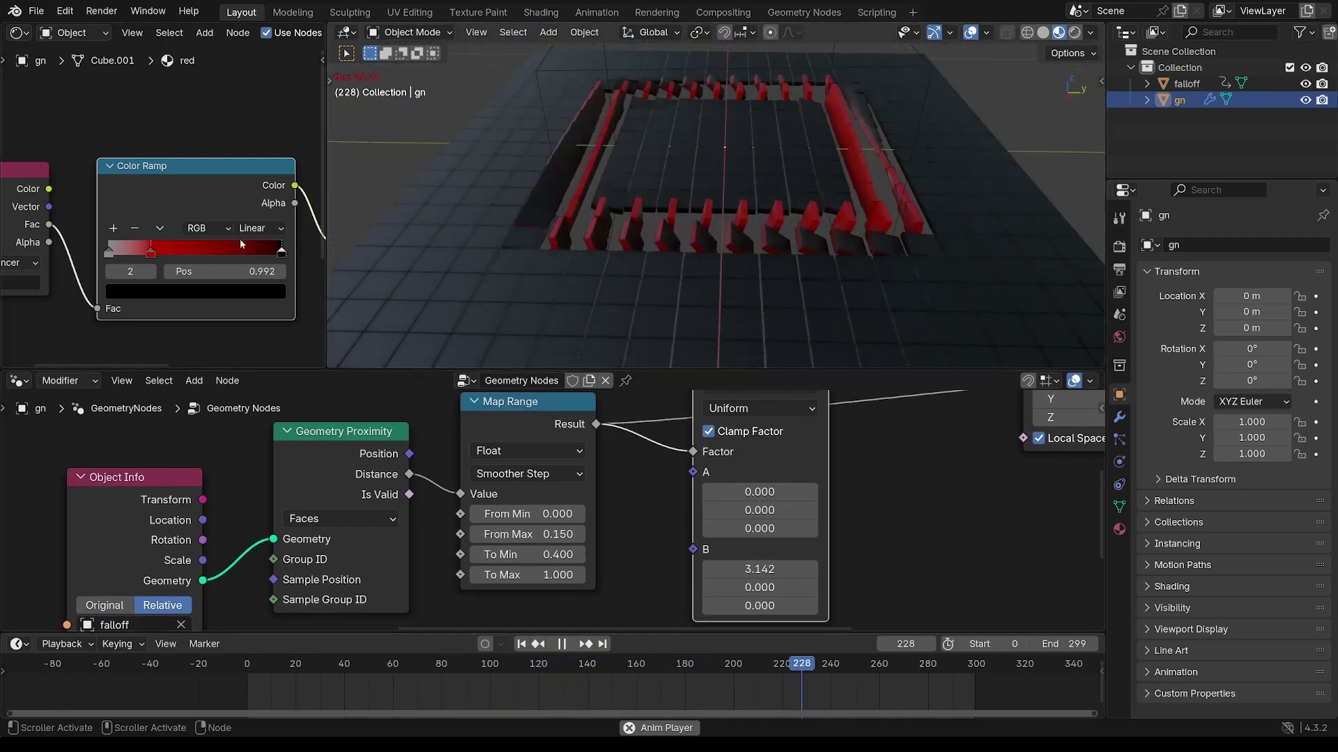
left_click_drag(152, 253, 236, 252)
middle_click_drag(622, 275, 705, 297, "ctrl")
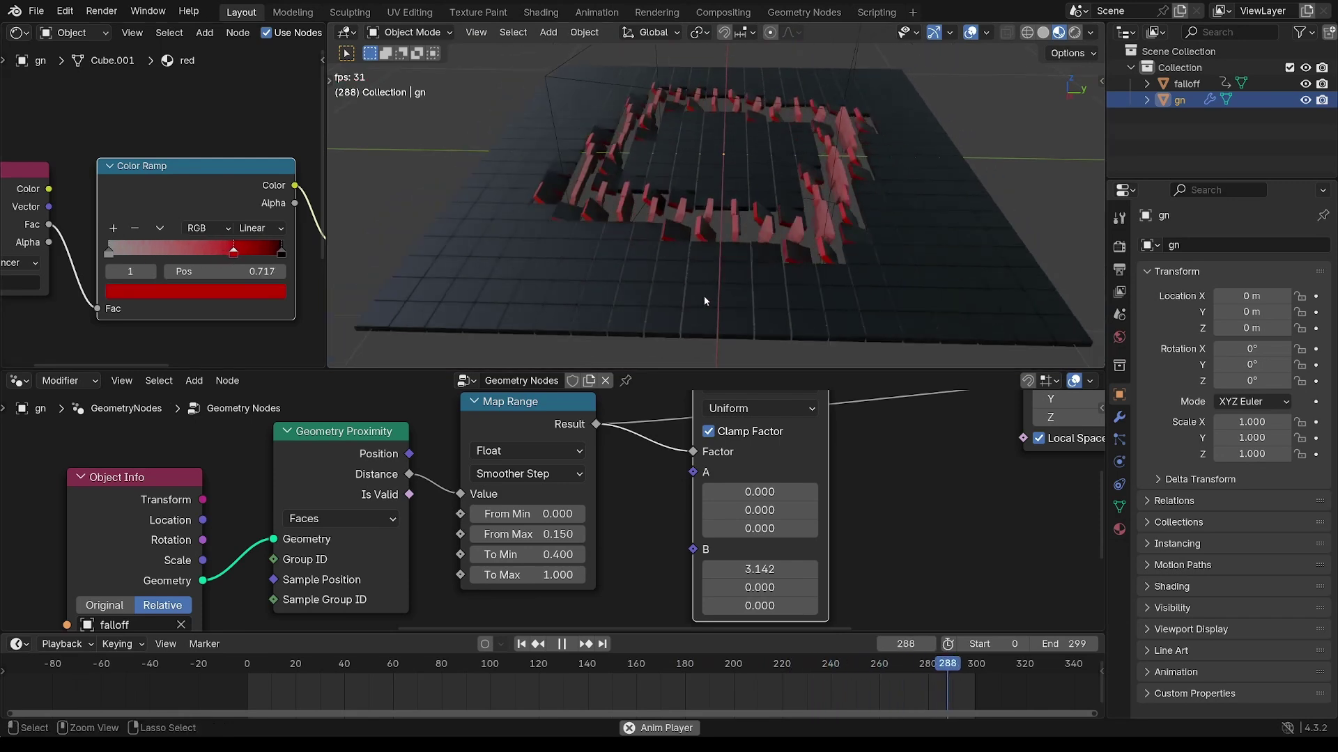
Set the Geometry Proximity node's target geometry to Points.
middle_click_drag(331, 516, 541, 462)
left_click(542, 464)
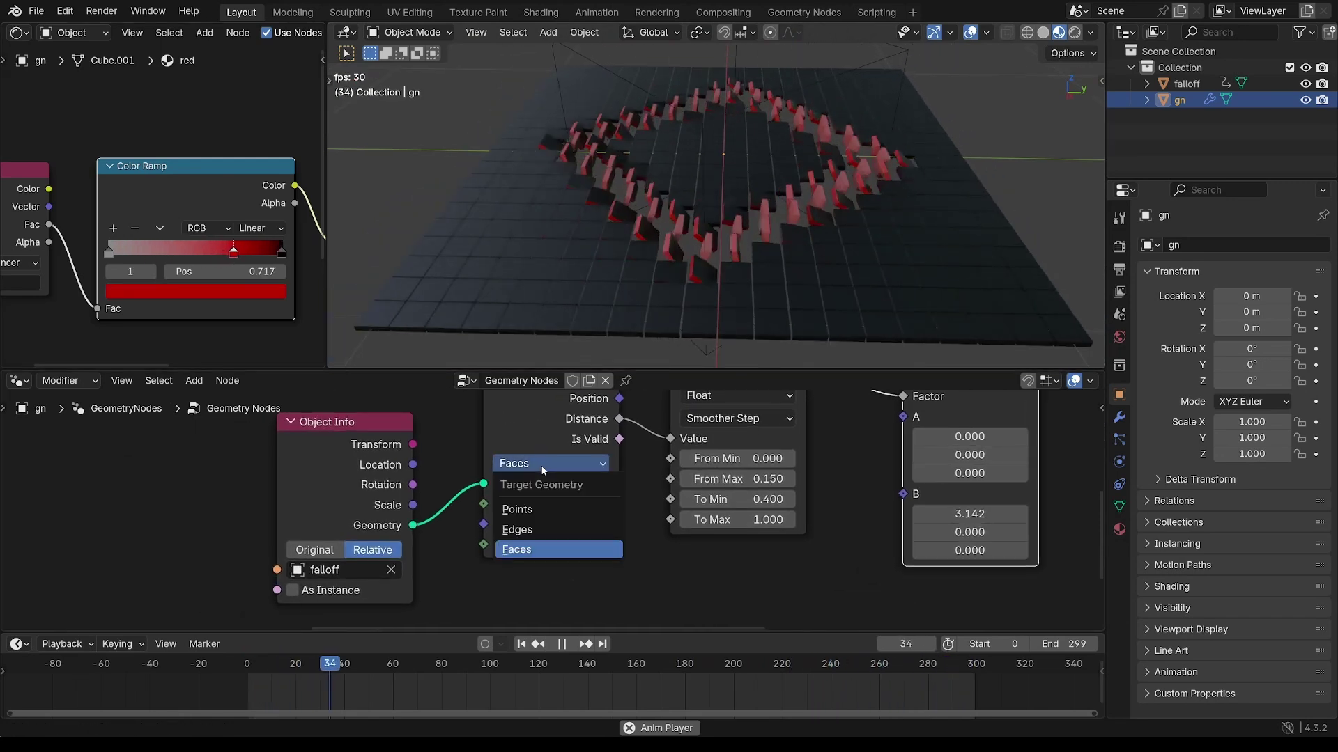
left_click(536, 514)
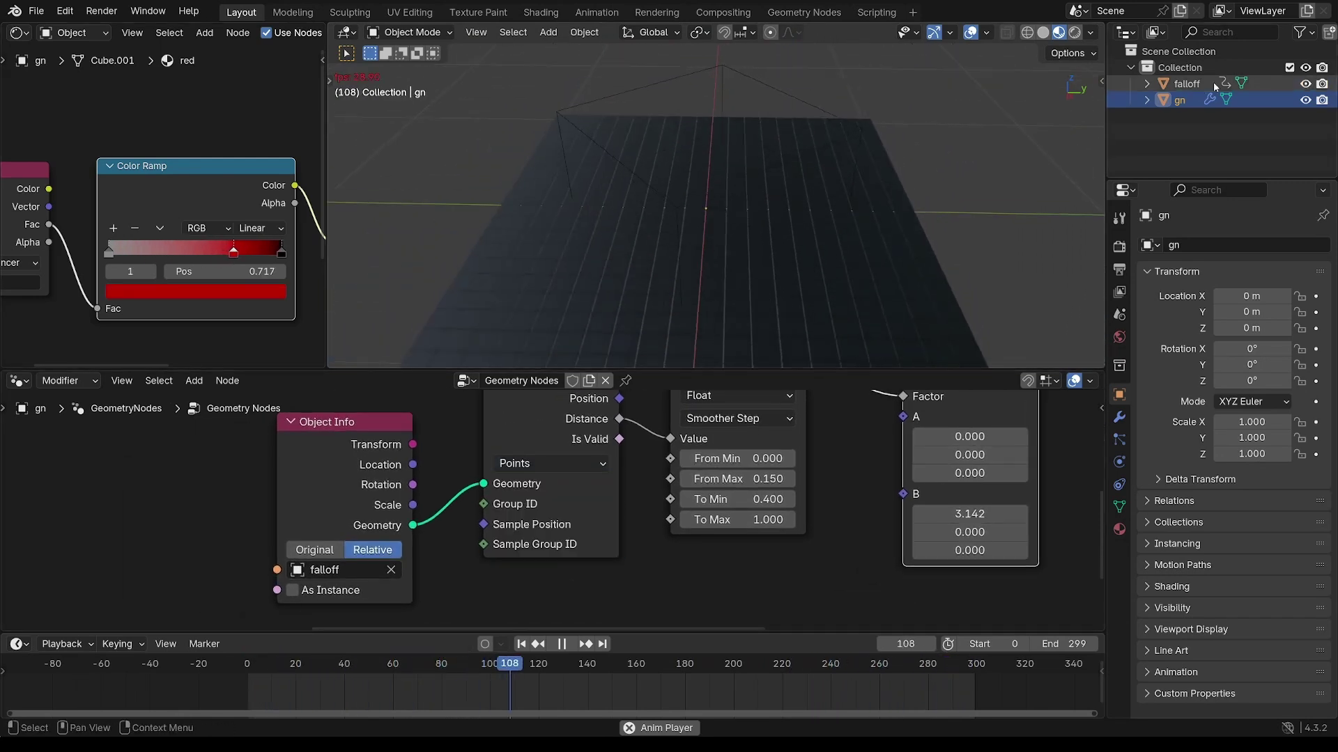
Lower the falloff object to a Z location of -0.49 m.
left_click(1186, 84)
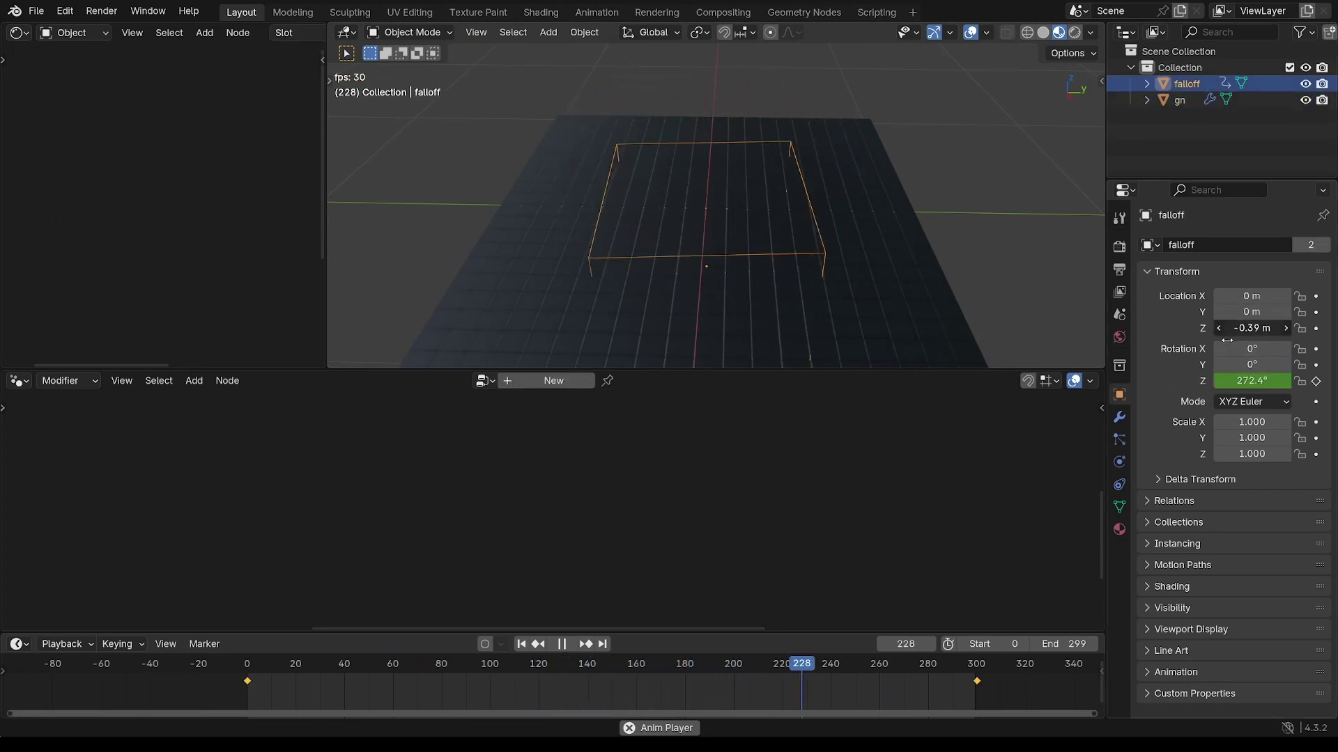
scroll(740, 197, "up", 3)
middle_click_drag(740, 197, 755, 146, "shift")
middle_click_drag(529, 104, 714, 203)
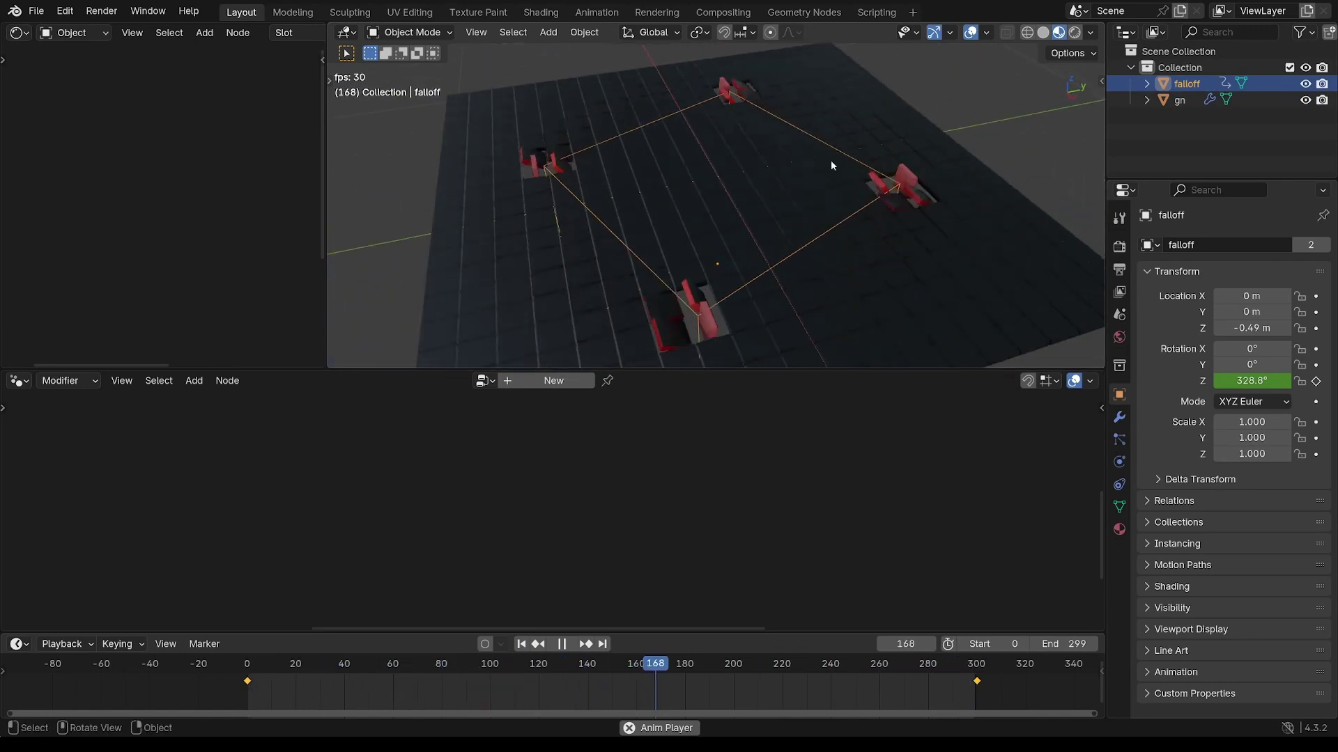
On the gn object's Map Range node, set From Max to 0.240 and To Min to -1.430.
left_click(1181, 100)
scroll(601, 511, "up", 3)
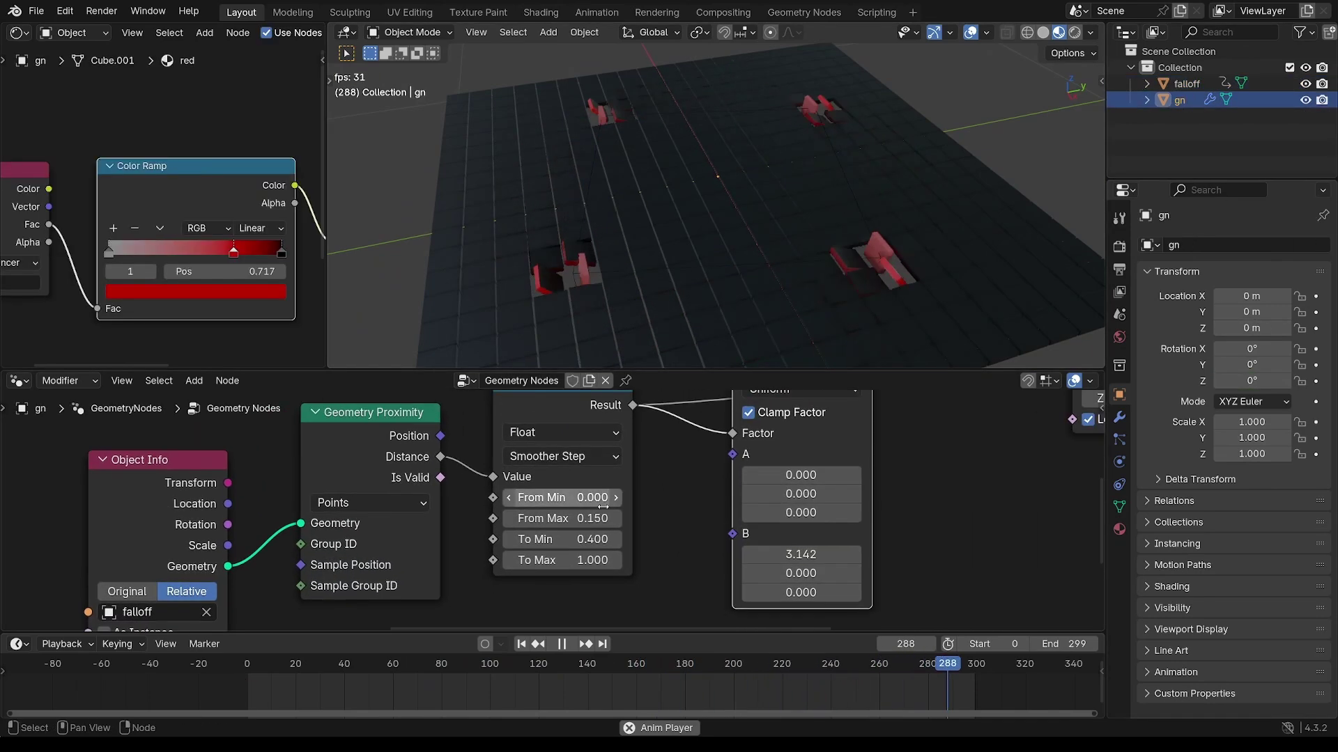
left_click_drag(590, 518, 492, 548)
middle_click_drag(717, 230, 746, 320, "ctrl")
left_click_drag(592, 518, 563, 518)
scroll(721, 239, "up", 3)
middle_click_drag(720, 239, 878, 250)
middle_click_drag(770, 260, 864, 269)
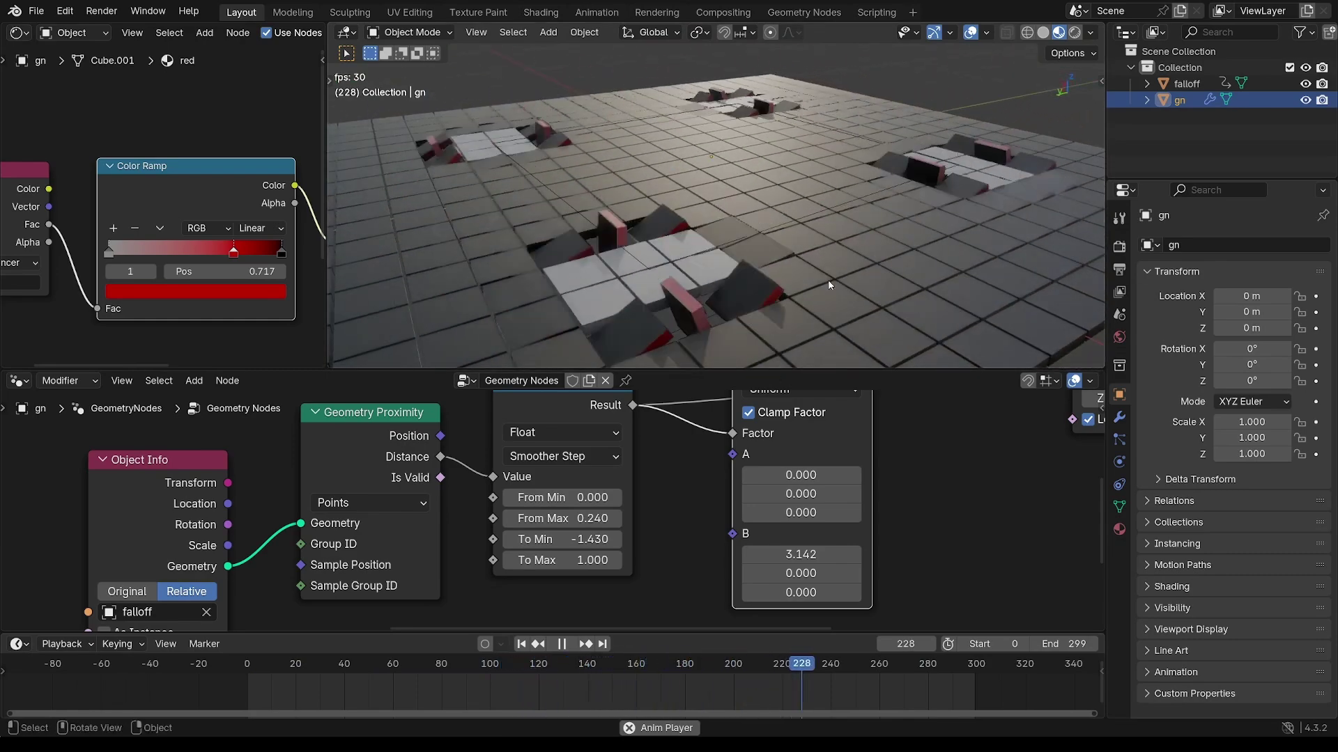